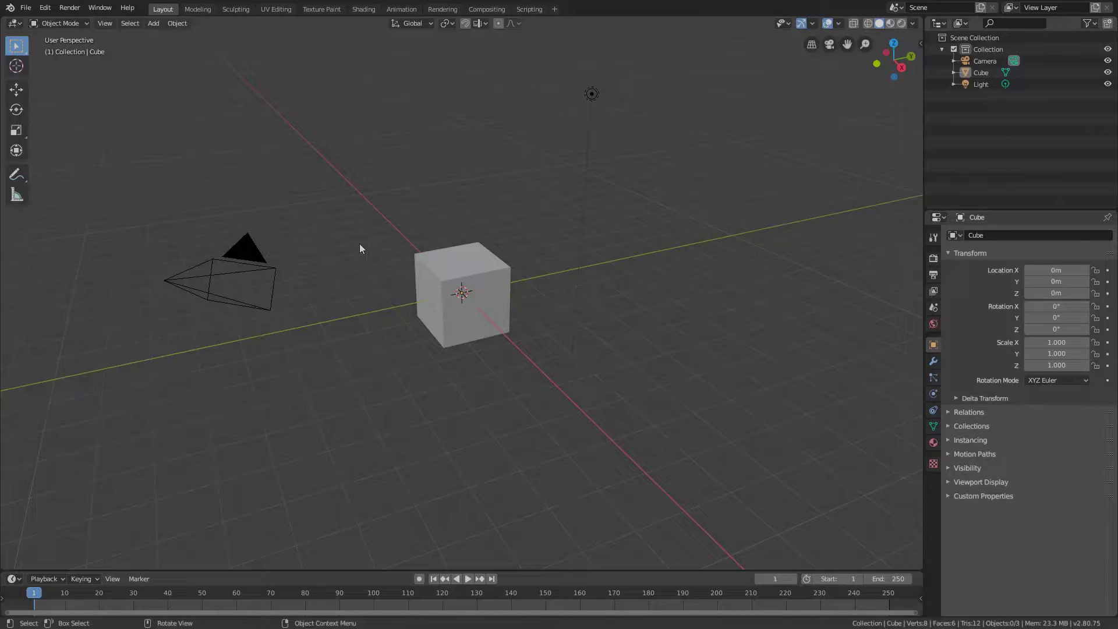
- Split the 3D viewport in two, turn one half into a Python Console and enable bash in it
{"action": "left_click_drag", "start_coordinate": [3, 19], "coordinate": [511, 29]}
{"action": "left_click", "coordinate": [15, 23]}
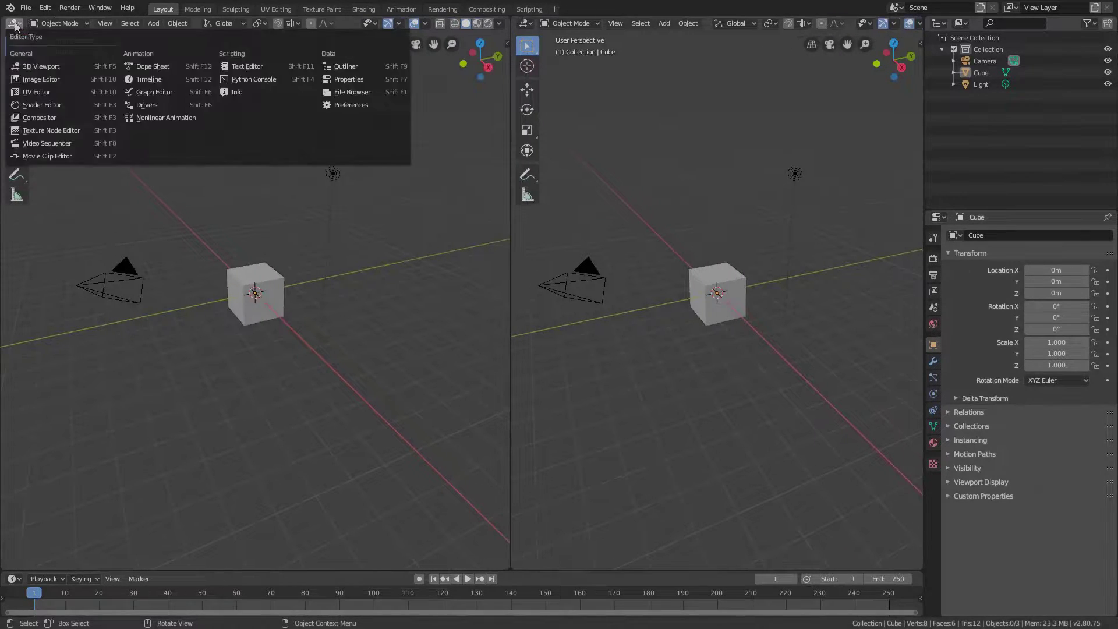
{"action": "left_click", "coordinate": [271, 82]}
{"action": "key", "text": "F3"}
{"action": "type", "text": "bash"}
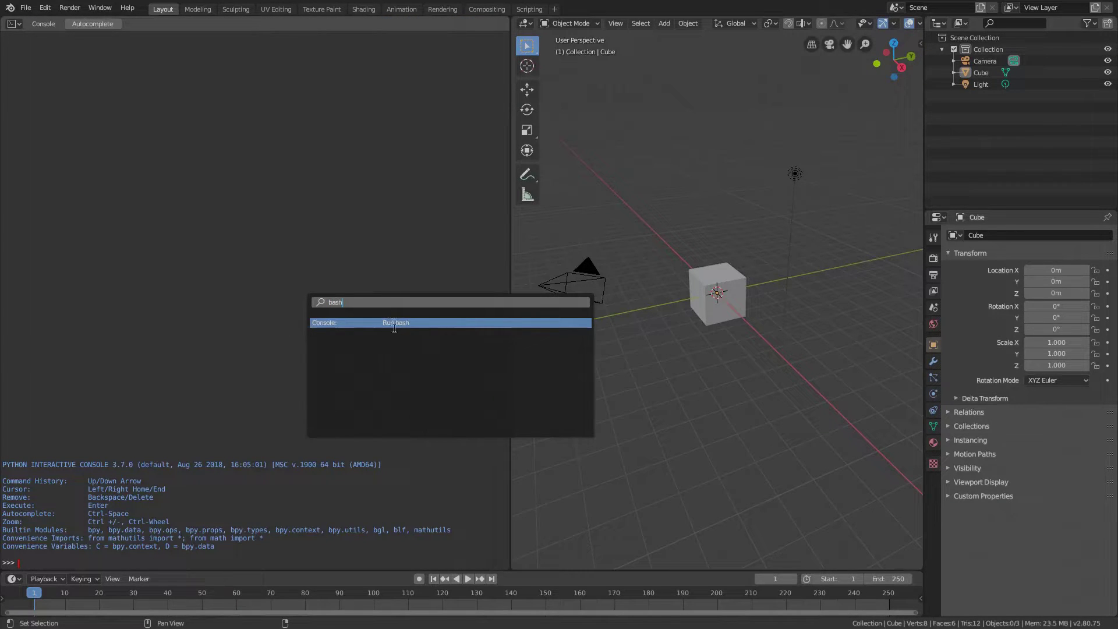
{"action": "left_click", "coordinate": [393, 326]}
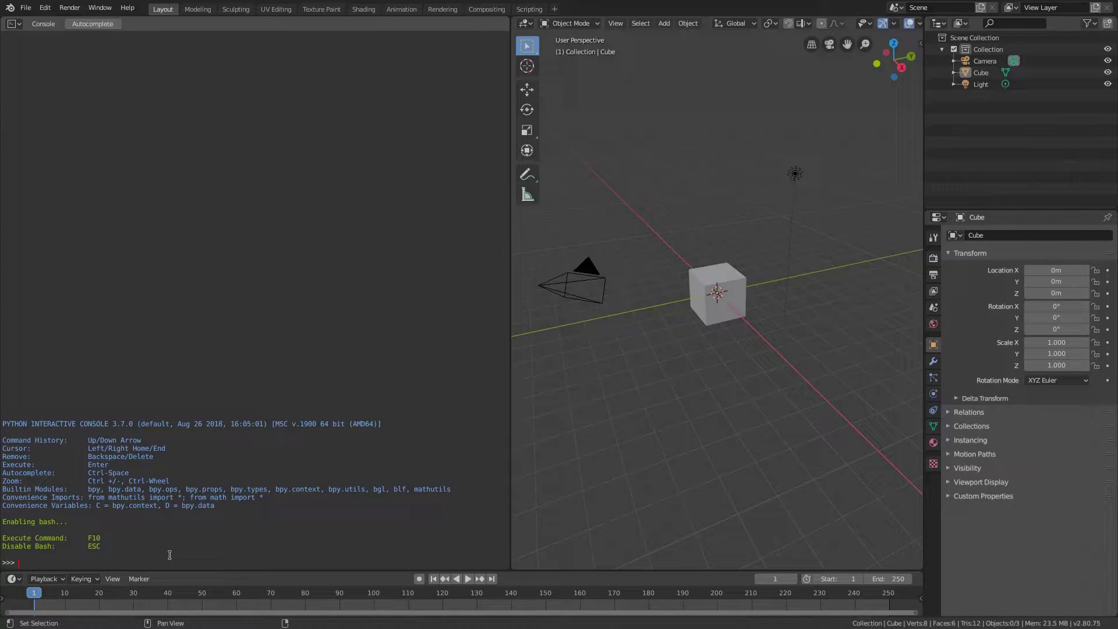
- Change to the /videos folder, list its files and play video_1.mp4 full screen with ffplay, without border or stats
{"action": "type", "text": "cd /videos"}
{"action": "key", "text": "Return"}
{"action": "type", "text": "ls"}
{"action": "key", "text": "Return"}
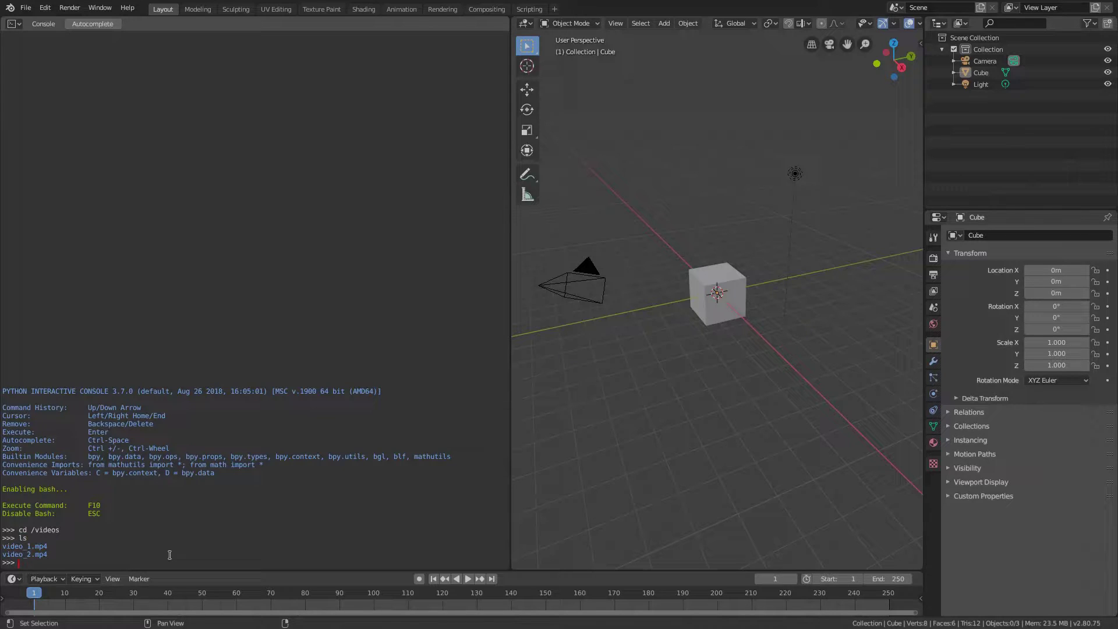
{"action": "type", "text": "ffplay -fs -noborder -nostats video_1.mp4"}
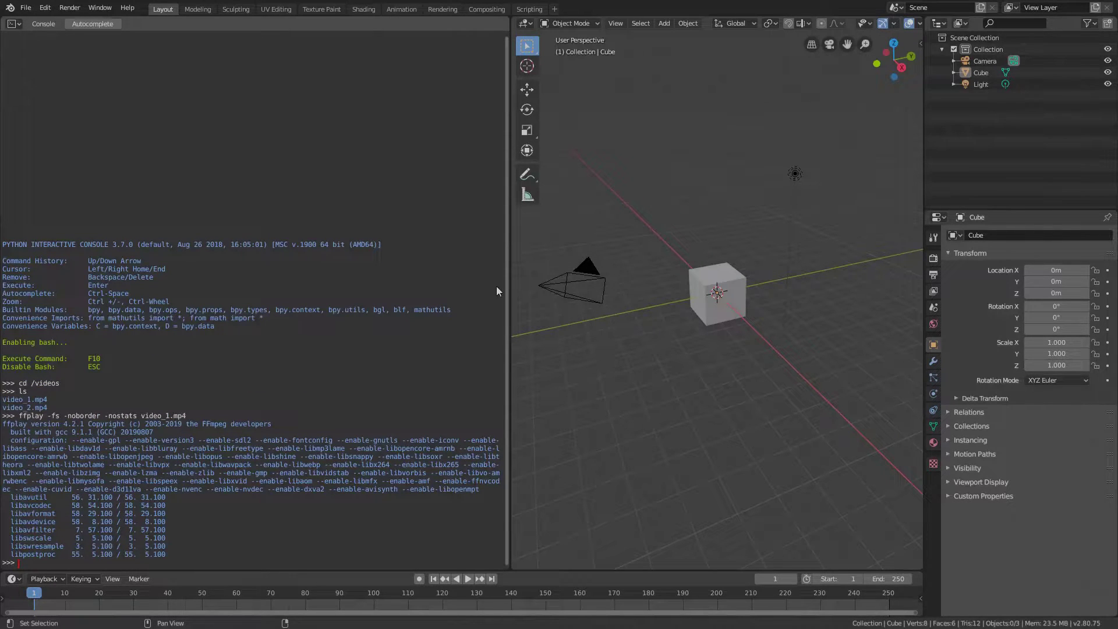
- Analyse the shake of video_1.mp4 with ffmpeg's vidstabdetect filter and null output, and list the folder's files
{"action": "type", "text": "ffmpeg -i video_1.mp4 -vf vidstabdetect -f null -"}
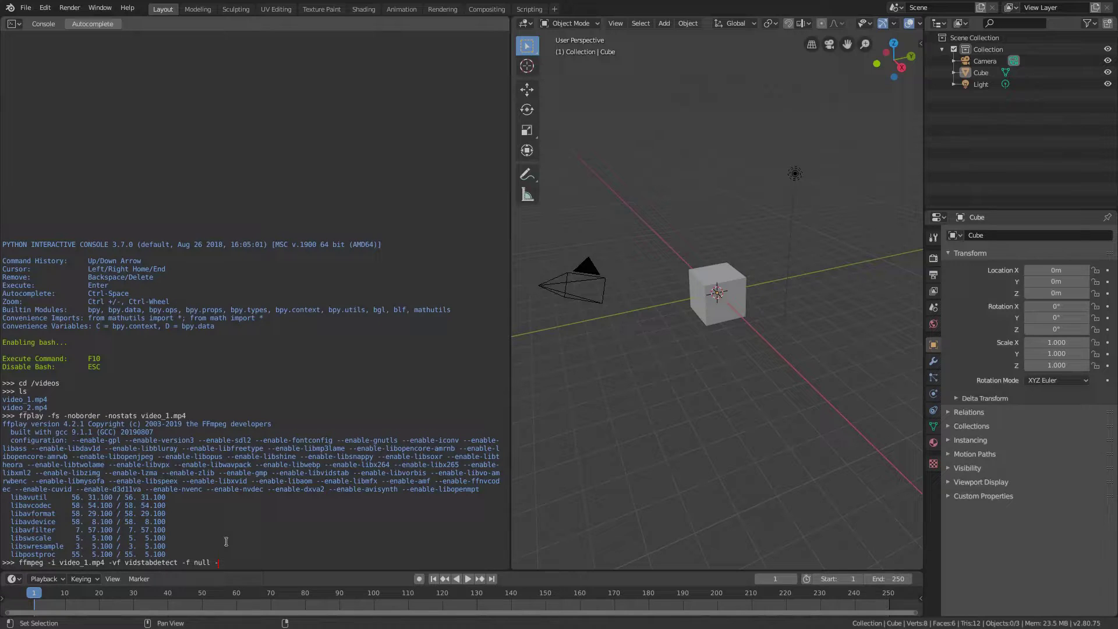
{"action": "key", "text": "Return"}
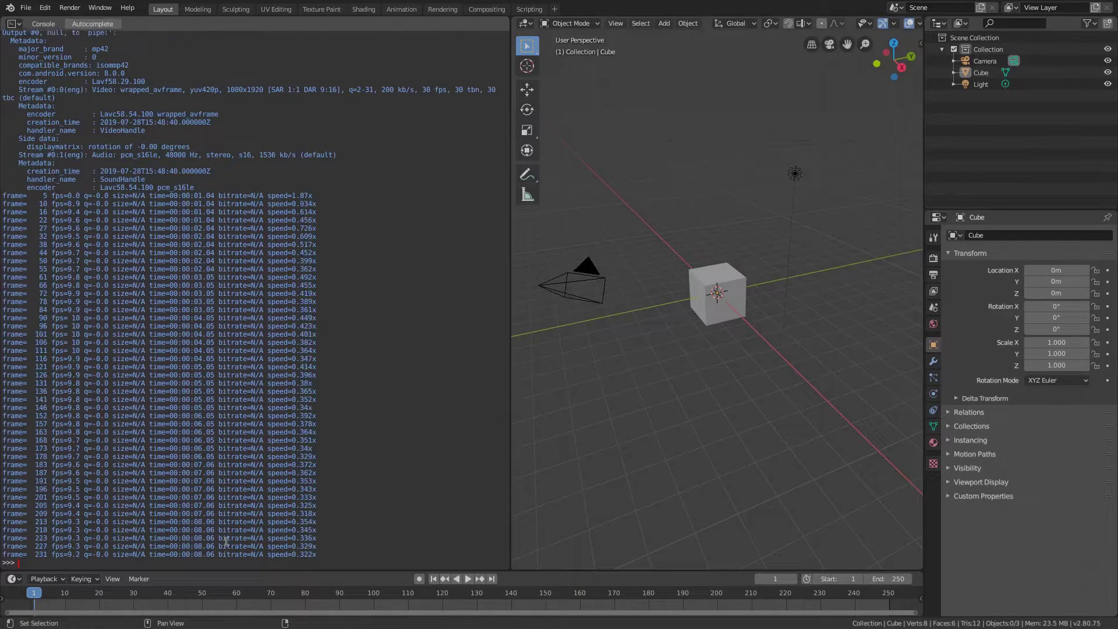
{"action": "type", "text": "ls"}
{"action": "key", "text": "Return"}
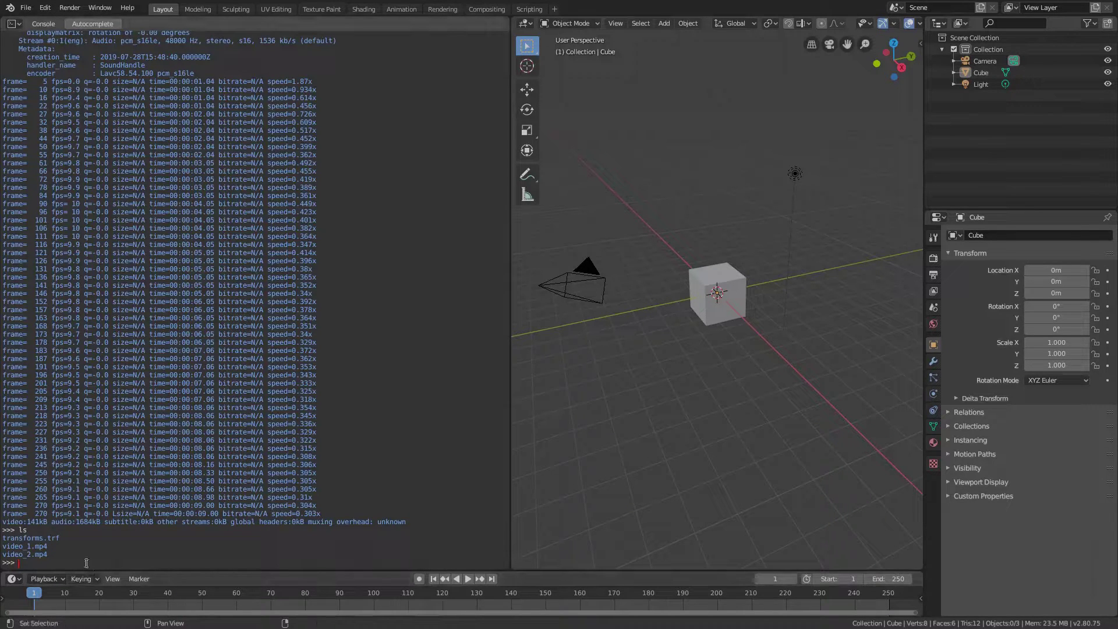
- Stabilise video_1.mp4 into video_1_stab.mp4 with ffmpeg, using the filters vidstabtransform,unsharp=5:5:0.8:3:3:0.4
{"action": "type", "text": "ffmpeg -i video_1.mp4 -vf vidstabtransform,unsharp=5:5:0.8:3:3:0.4"}
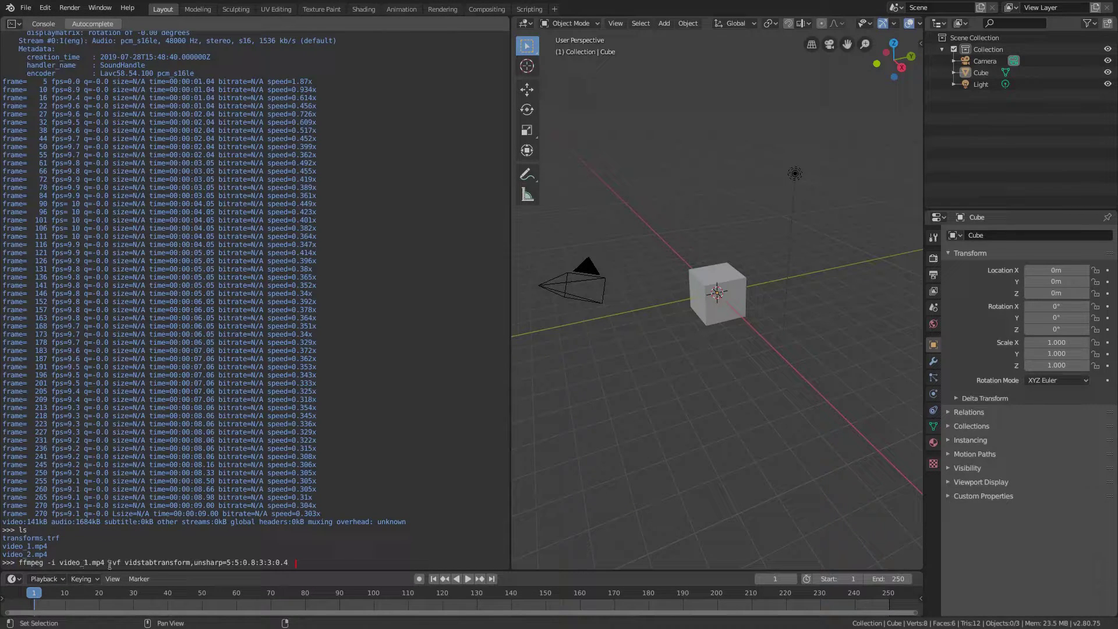
{"action": "left_click_drag", "start_coordinate": [125, 562], "coordinate": [196, 562]}
{"action": "left_click_drag", "start_coordinate": [196, 562], "coordinate": [227, 562]}
{"action": "type", "text": "video_1_stab.mp4"}
{"action": "key", "text": "Return"}
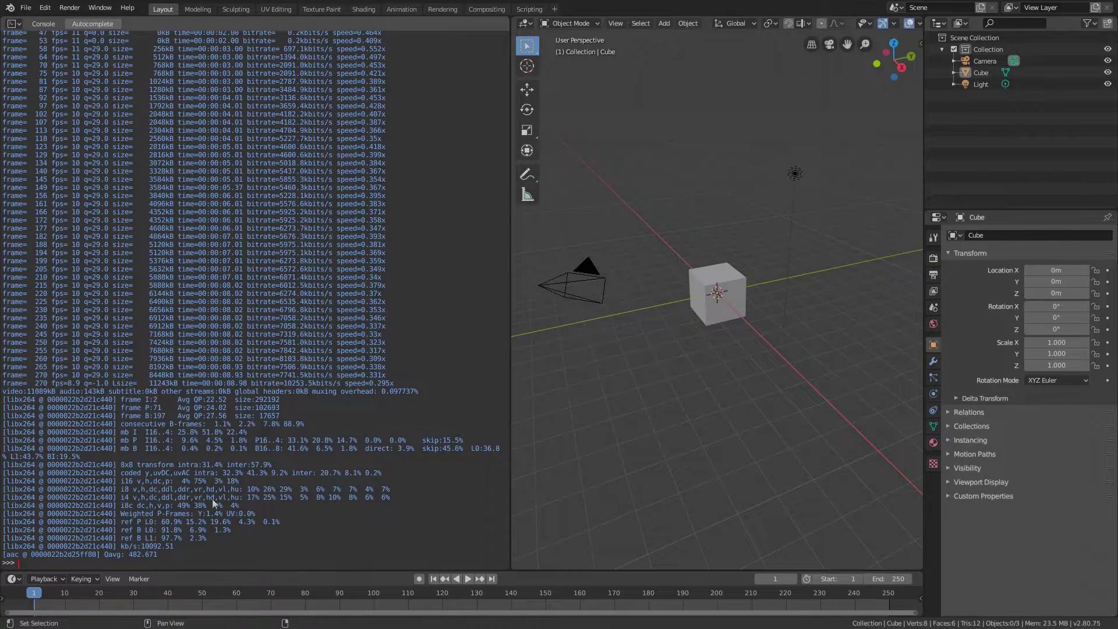
- Combine video_1.mp4 and video_1_stab.mp4 side by side into diff_1.mp4 with ffmpeg's pad and overlay filters, and play it full screen with ffplay
{"action": "key", "text": "Up"}
{"action": "key", "text": "Up"}
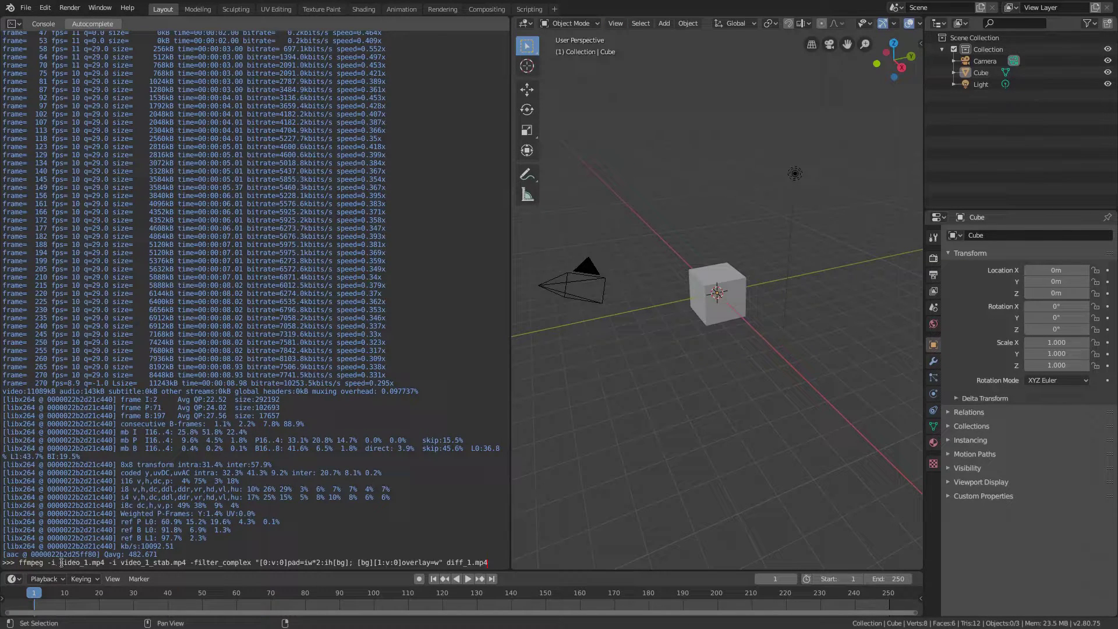
{"action": "left_click_drag", "start_coordinate": [61, 563], "coordinate": [186, 562]}
{"action": "left_click_drag", "start_coordinate": [451, 563], "coordinate": [488, 562]}
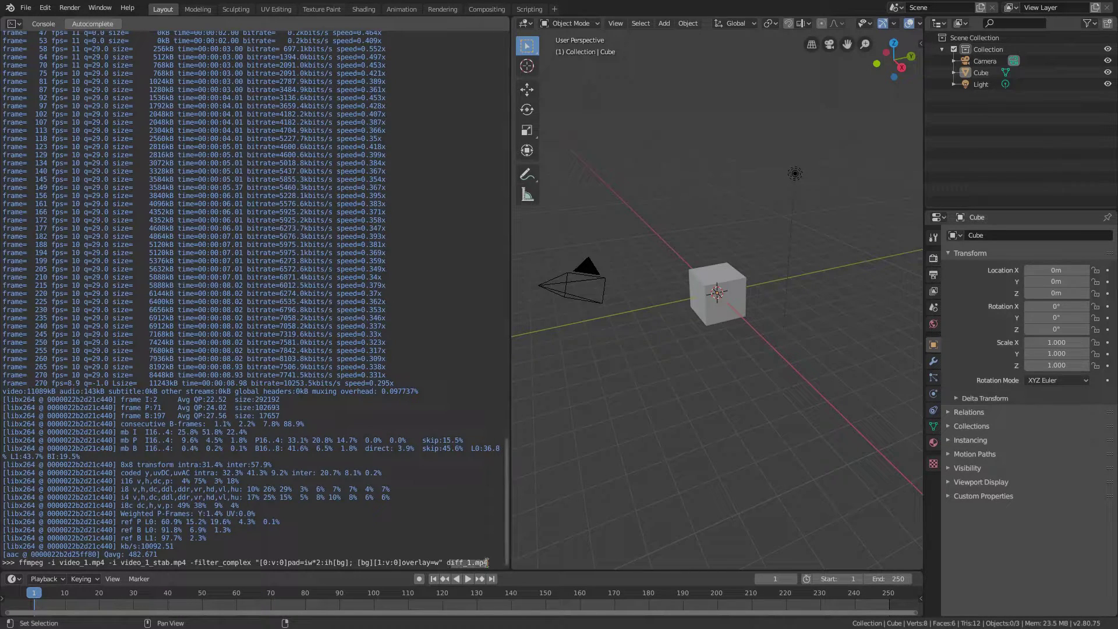
{"action": "key", "text": "Return"}
{"action": "type", "text": "ffplay -fs -noborder -nostats diff_"}
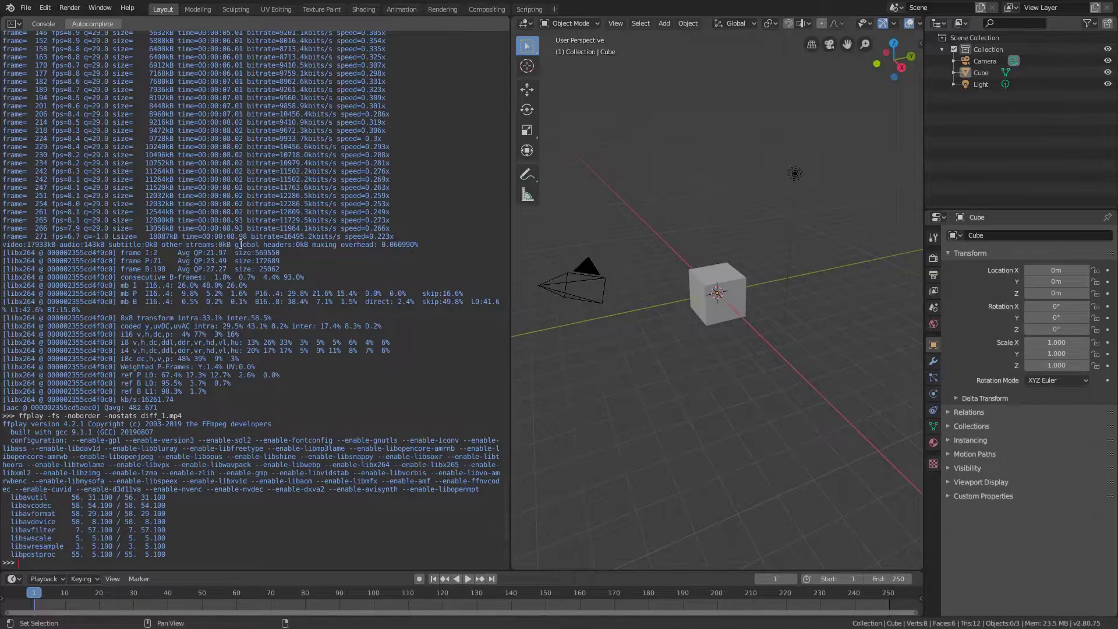
- Draft a vidstabdetect command for video_1.mp4 with the shakiness option, trying values 5 and 10, and erase the line
{"action": "type", "text": "ffmpeg -i video_1.mp4 -vf vidstabdetect=shakiness= -f null -"}
{"action": "left_click_drag", "start_coordinate": [128, 562], "coordinate": [223, 561]}
{"action": "double_click", "coordinate": [204, 562]}
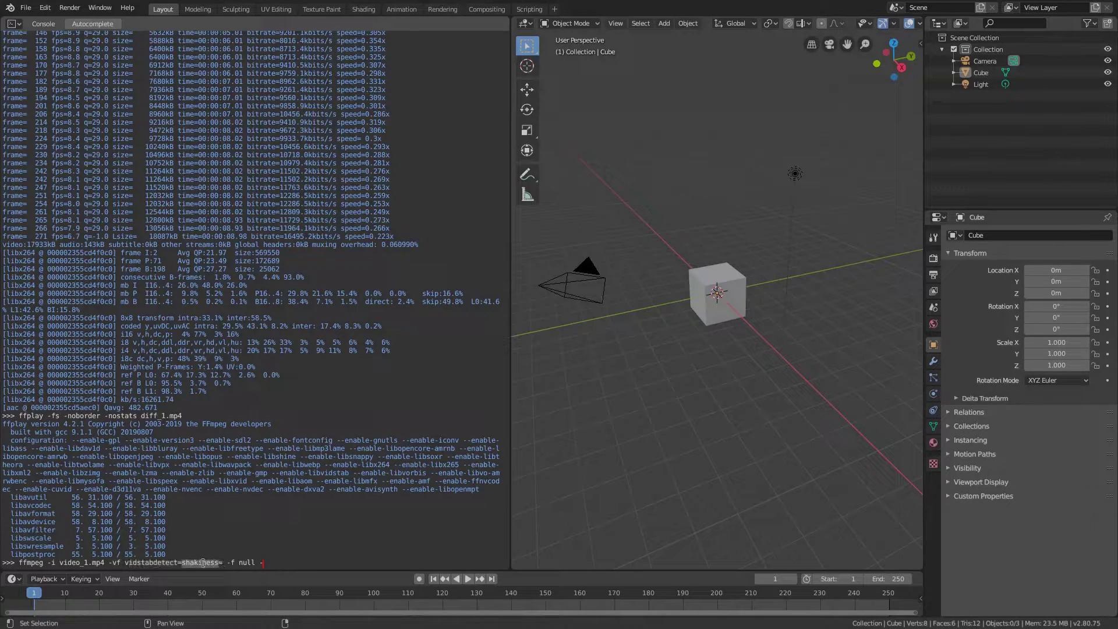
{"action": "left_click", "coordinate": [221, 561]}
{"action": "key", "text": "Left"}
{"action": "key", "text": "Left"}
{"action": "key", "text": "Left"}
{"action": "key", "text": "Left"}
{"action": "key", "text": "Left"}
{"action": "key", "text": "Left"}
{"action": "key", "text": "Left"}
{"action": "key", "text": "Left"}
{"action": "key", "text": "Left"}
{"action": "key", "text": "Left"}
{"action": "type", "text": "5"}
{"action": "key", "text": "BackSpace"}
{"action": "type", "text": "10"}
{"action": "key", "text": "ctrl+BackSpace"}
{"action": "key", "text": "ctrl+BackSpace"}
{"action": "key", "text": "ctrl+BackSpace"}
{"action": "key", "text": "ctrl+BackSpace"}
{"action": "key", "text": "ctrl+BackSpace"}
{"action": "key", "text": "ctrl+BackSpace"}
{"action": "key", "text": "ctrl+BackSpace"}
{"action": "key", "text": "ctrl+BackSpace"}
{"action": "key", "text": "ctrl+BackSpace"}
{"action": "key", "text": "ctrl+BackSpace"}
{"action": "key", "text": "ctrl+BackSpace"}
{"action": "key", "text": "ctrl+BackSpace"}
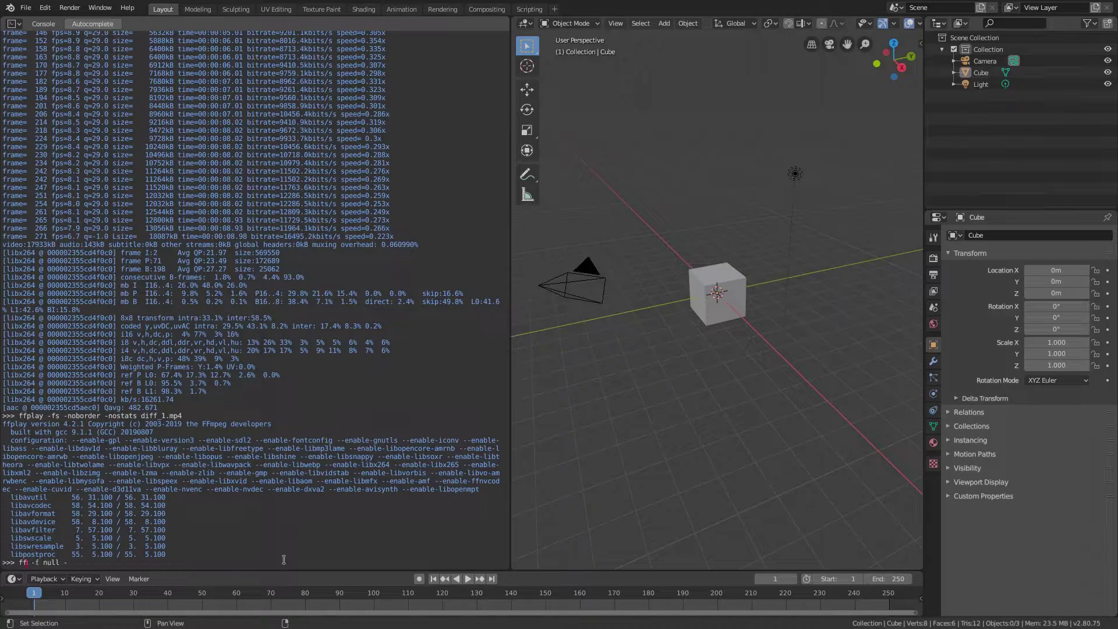
- Draft a vidstabtransform command for video_1.mp4 with smoothing=10 and unsharp=5:5:0.8:3:3:0.4, and clear the line without running it
{"action": "key", "text": "Up"}
{"action": "left_click_drag", "start_coordinate": [199, 563], "coordinate": [238, 562]}
{"action": "left_click", "coordinate": [239, 562]}
{"action": "key", "text": "Left"}
{"action": "key", "text": "Left"}
{"action": "key", "text": "Left"}
{"action": "key", "text": "Left"}
{"action": "key", "text": "Left"}
{"action": "key", "text": "Left"}
{"action": "key", "text": "Left"}
{"action": "key", "text": "Left"}
{"action": "key", "text": "Left"}
{"action": "key", "text": "Left"}
{"action": "key", "text": "Left"}
{"action": "key", "text": "Left"}
{"action": "key", "text": "Left"}
{"action": "key", "text": "Left"}
{"action": "key", "text": "Left"}
{"action": "key", "text": "Left"}
{"action": "key", "text": "Left"}
{"action": "key", "text": "Left"}
{"action": "key", "text": "Left"}
{"action": "key", "text": "Left"}
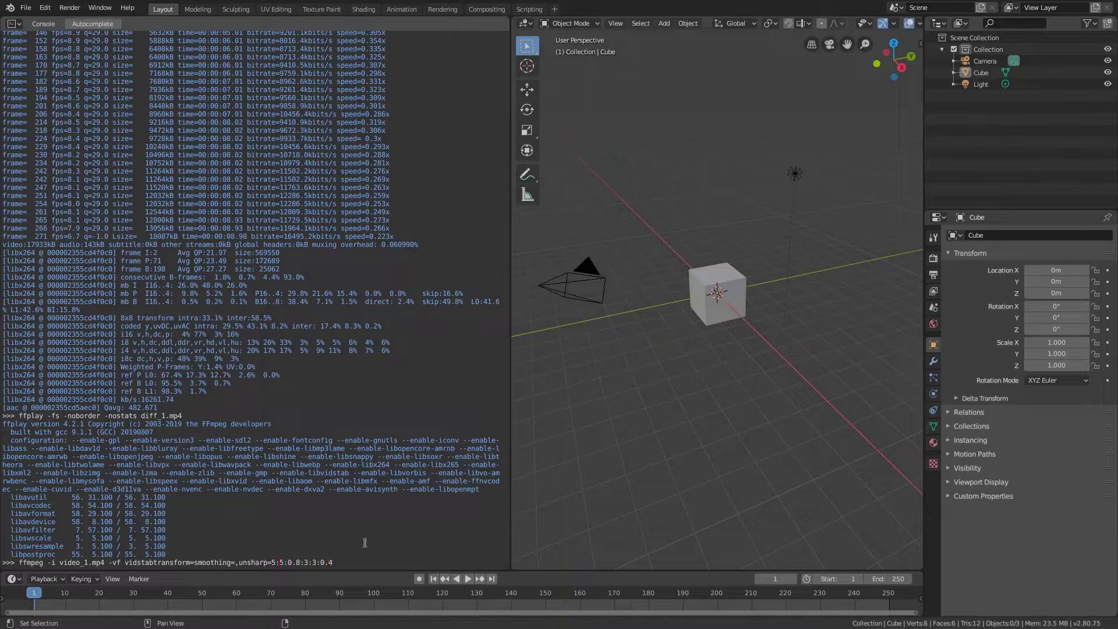
{"action": "type", "text": "10"}
{"action": "key", "text": "Up"}
{"action": "key", "text": "Up"}
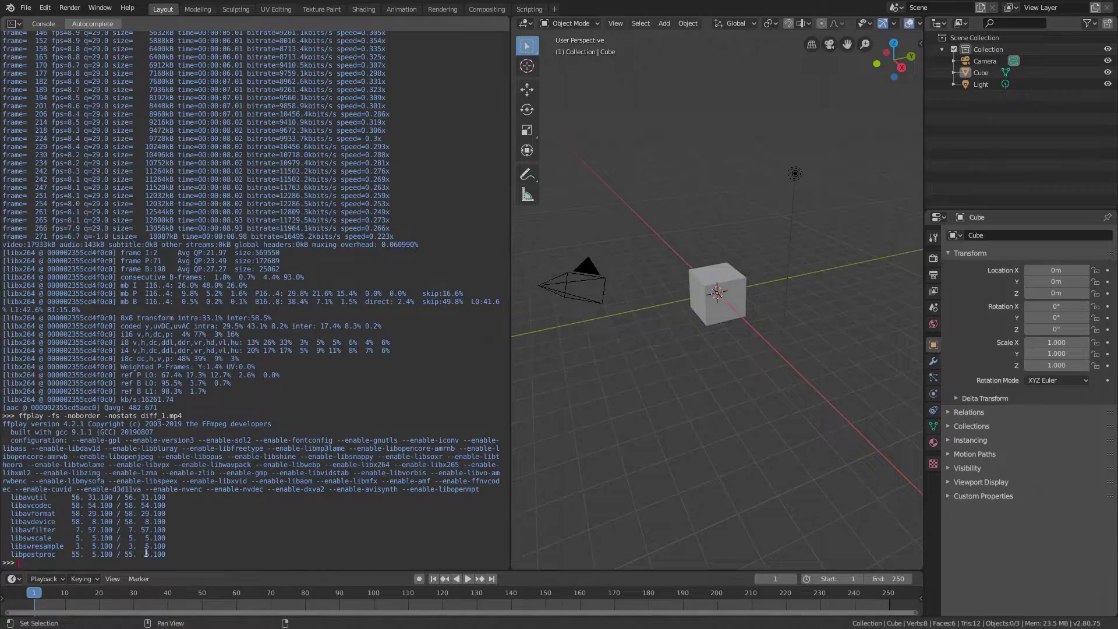
- Play video_2.mp4 full screen with ffplay, and analyse it with ffmpeg's vidstabdetect=shakiness=10 and null output
{"action": "left_click_drag", "start_coordinate": [20, 563], "coordinate": [187, 564]}
{"action": "left_click", "coordinate": [198, 564]}
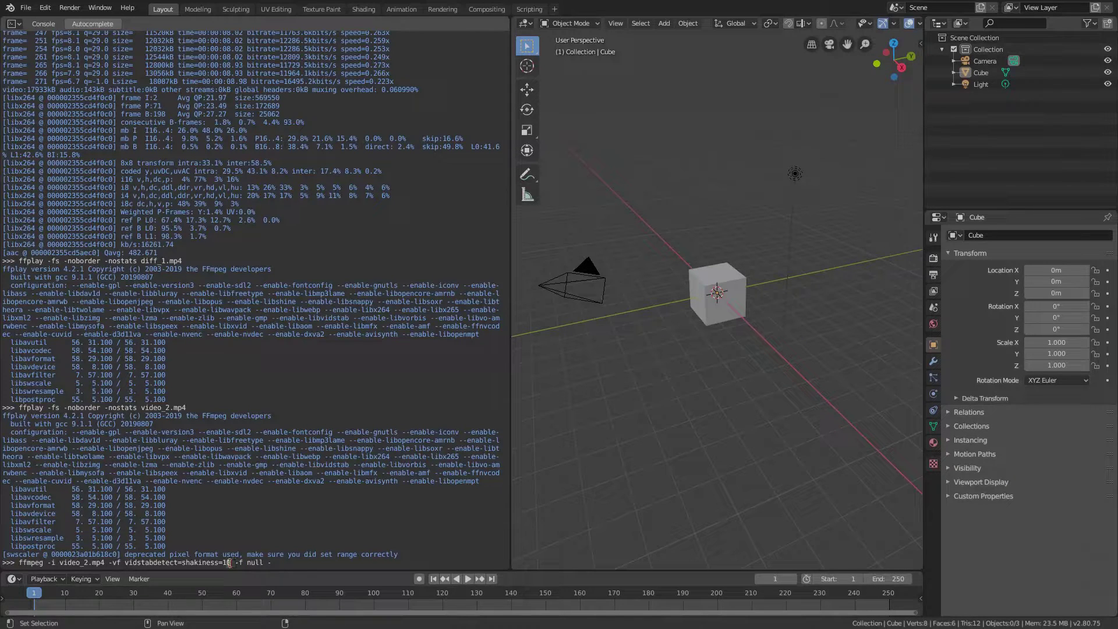
{"action": "key", "text": "Return"}
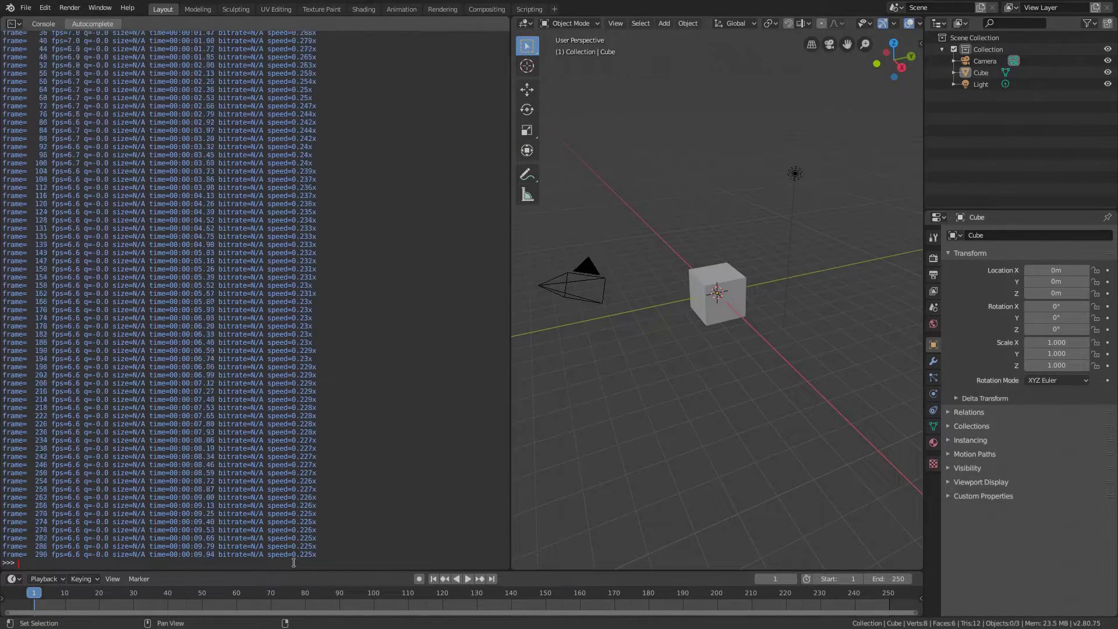
- Stabilise video_2.mp4 into video_2_stab.mp4 with ffmpeg's vidstabtransform filter
{"action": "key", "text": "Up"}
{"action": "key", "text": "Up"}
{"action": "left_click_drag", "start_coordinate": [201, 563], "coordinate": [235, 563]}
{"action": "key", "text": "Return"}
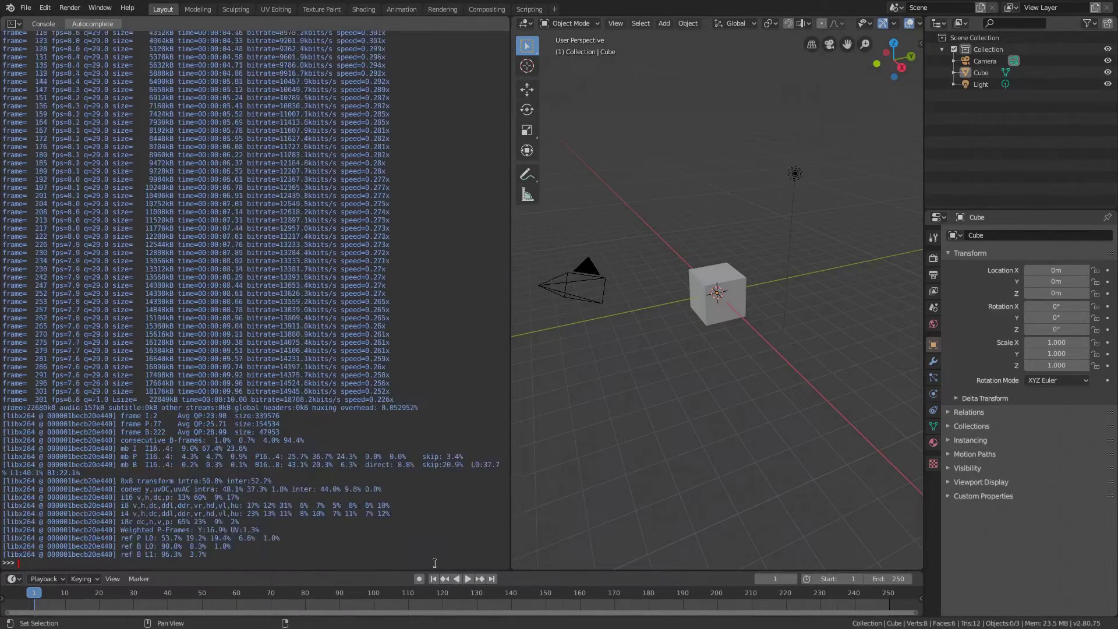
- Combine video_2.mp4 and video_2_stab.mp4 side by side into diff_2.mp4 with ffmpeg, and play it full screen with ffplay
{"action": "key", "text": "Up"}
{"action": "key", "text": "Return"}
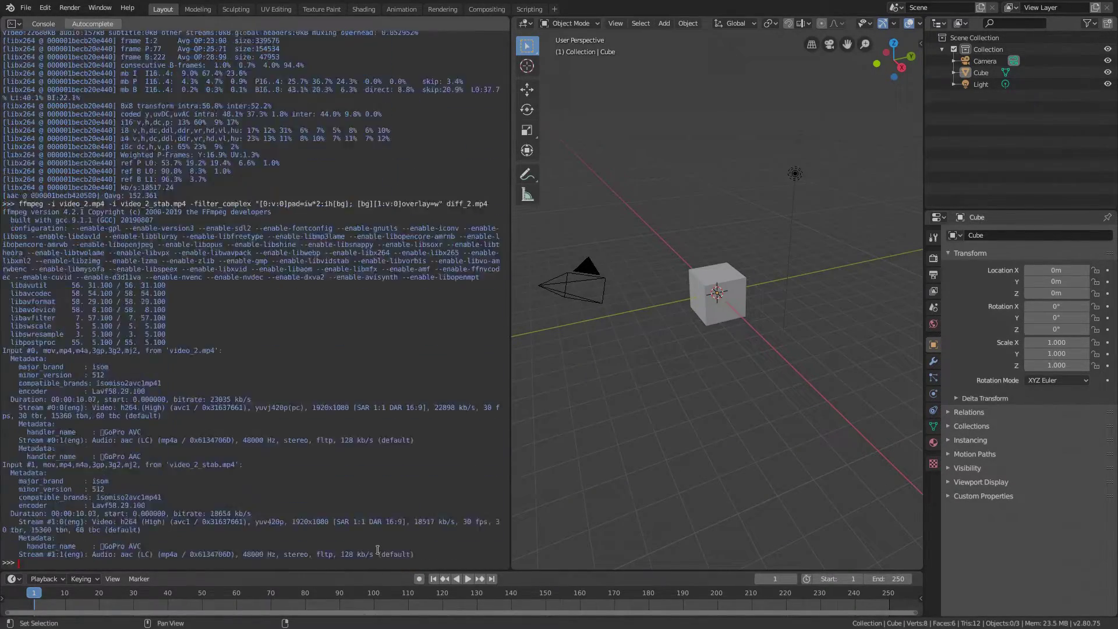
{"action": "type", "text": "os.startfile('diff_2.mp4')"}
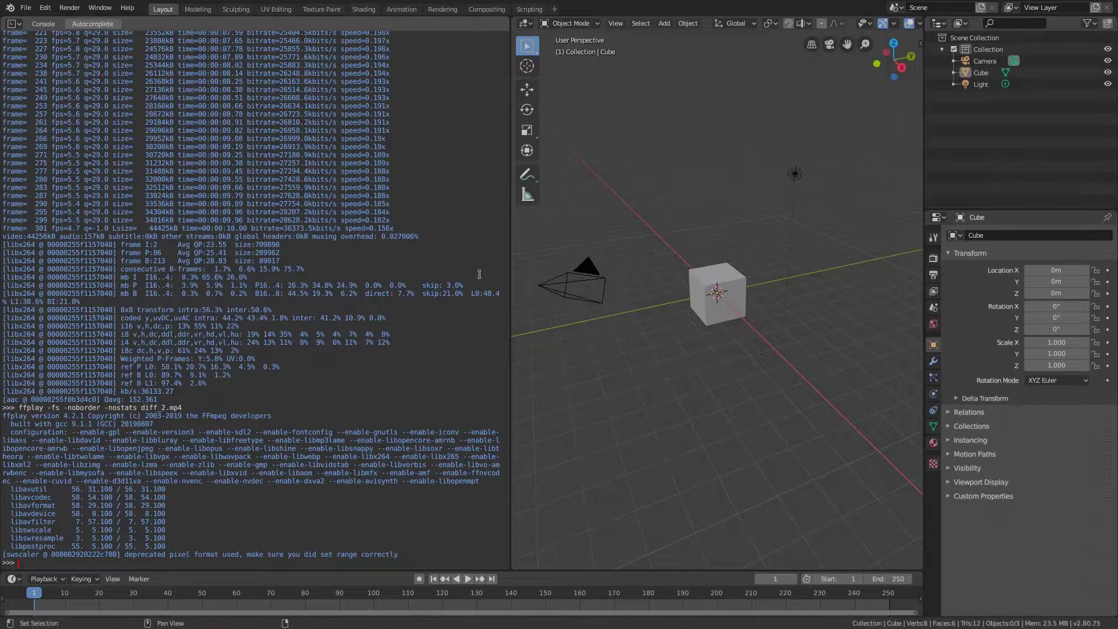
- Join the console and 3D viewport into a single area and turn it into a Movie Clip Editor
{"action": "left_click_drag", "start_coordinate": [510, 265], "coordinate": [30, 124]}
{"action": "left_click_drag", "start_coordinate": [50, 19], "coordinate": [27, 28]}
{"action": "left_click", "coordinate": [18, 25]}
{"action": "left_click", "coordinate": [65, 156]}
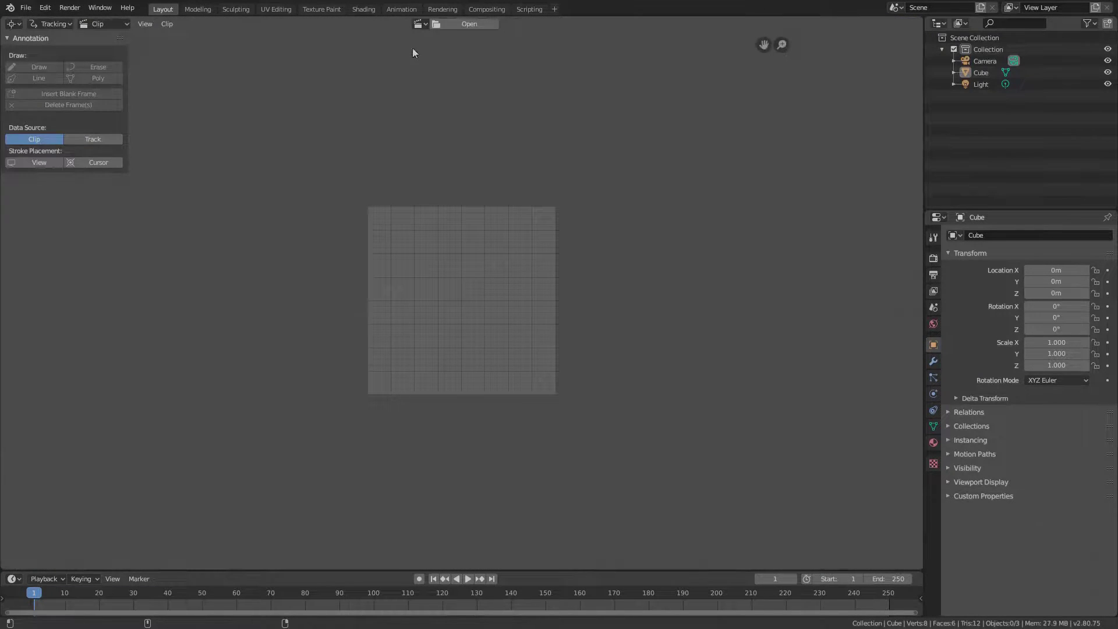
- Open video_1.mp4 from the videos folder in the clip editor and fit the whole frame in view
{"action": "left_click", "coordinate": [489, 24]}
{"action": "left_click", "coordinate": [39, 145]}
{"action": "left_click", "coordinate": [175, 102]}
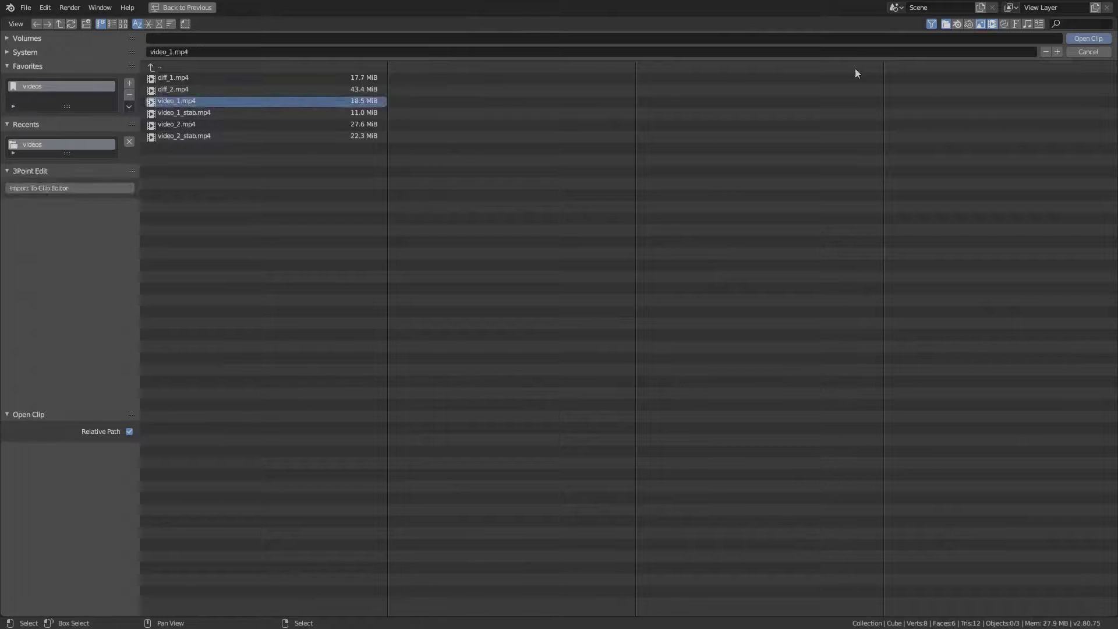
{"action": "left_click", "coordinate": [1102, 42]}
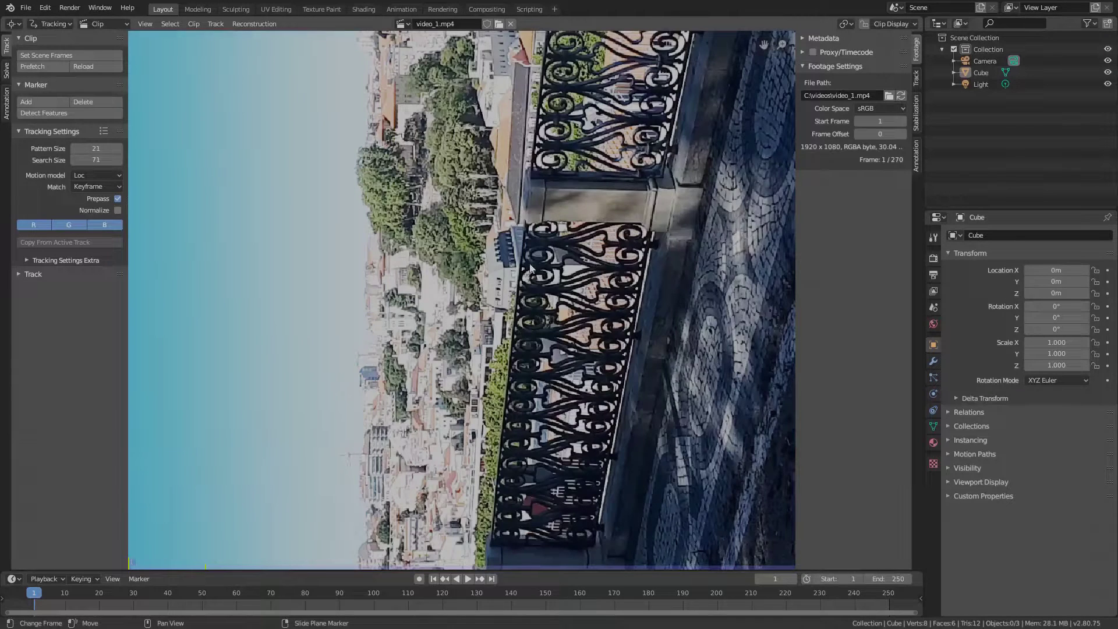
{"action": "scroll", "coordinate": [727, 280], "scroll_direction": "down", "scroll_amount": 3}
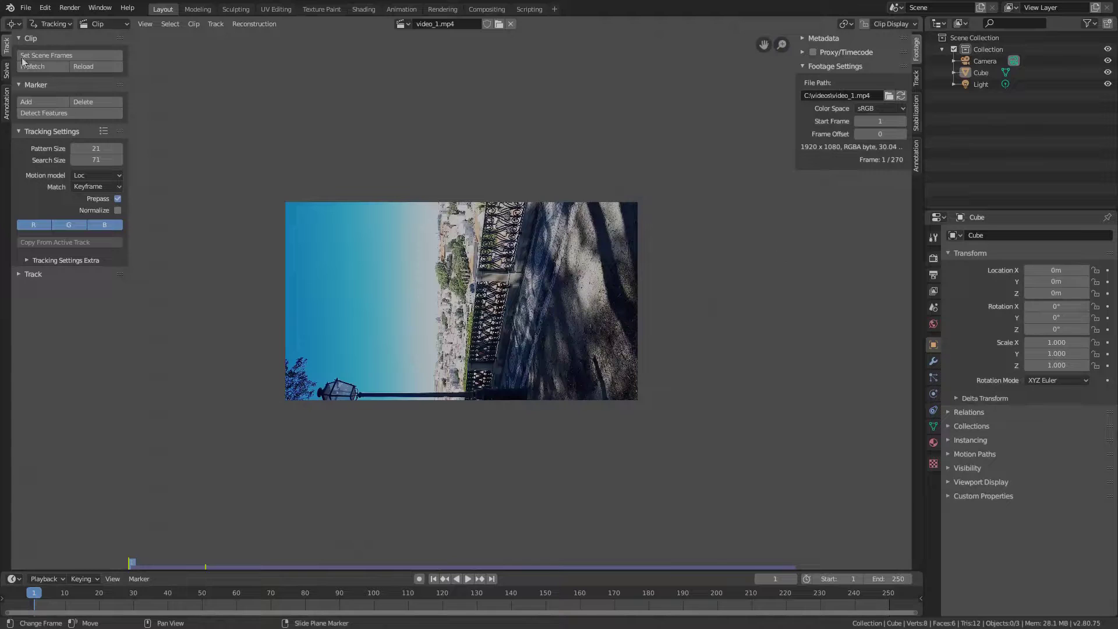
- Split the clip editor in two, turn one half into a Python Console and enable bash in it
{"action": "left_click_drag", "start_coordinate": [3, 19], "coordinate": [514, 44]}
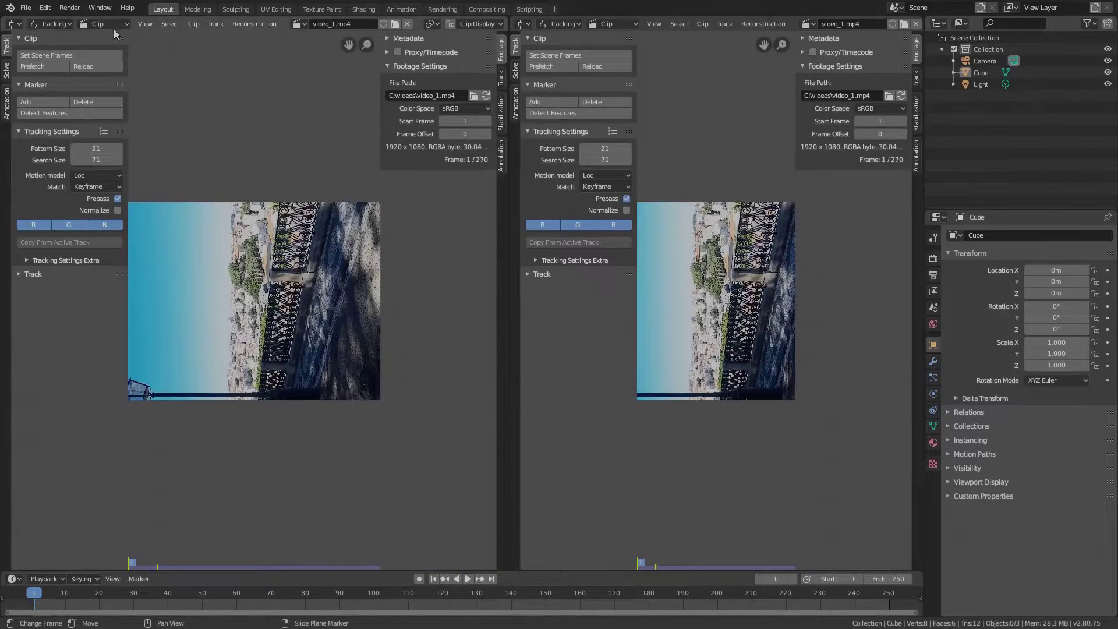
{"action": "left_click", "coordinate": [13, 24]}
{"action": "left_click", "coordinate": [265, 80]}
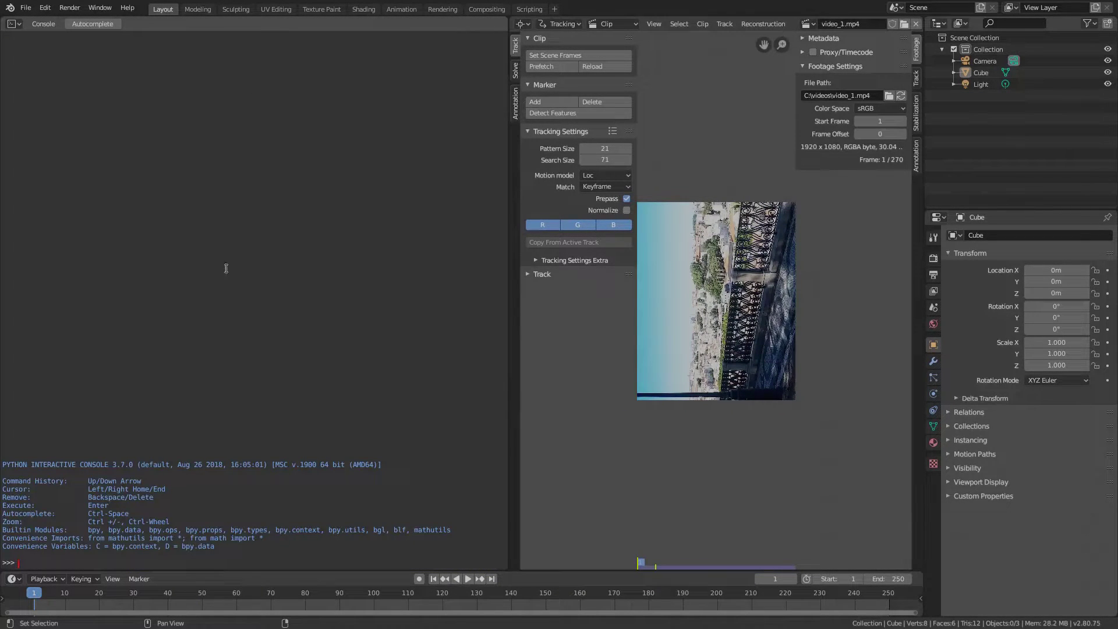
{"action": "key", "text": "F3"}
{"action": "left_click", "coordinate": [307, 286]}
- Run ffprobe on video_1.mp4 and examine its resolution and rotate metadata
{"action": "type", "text": "ffprobe video_1.mp4"}
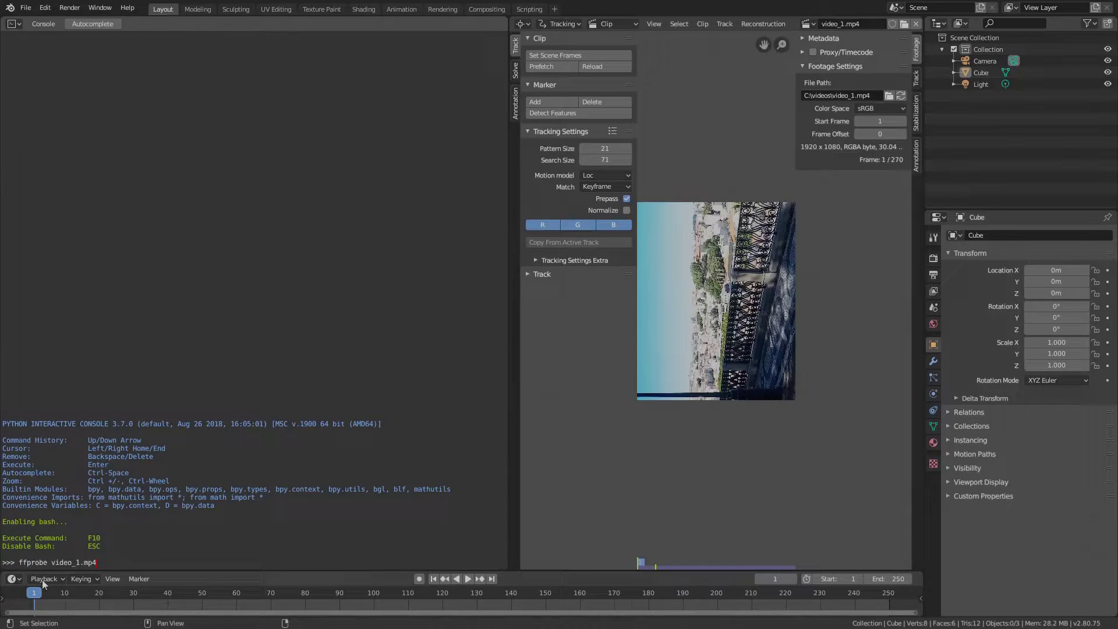
{"action": "left_click_drag", "start_coordinate": [18, 563], "coordinate": [46, 564]}
{"action": "key", "text": "F10"}
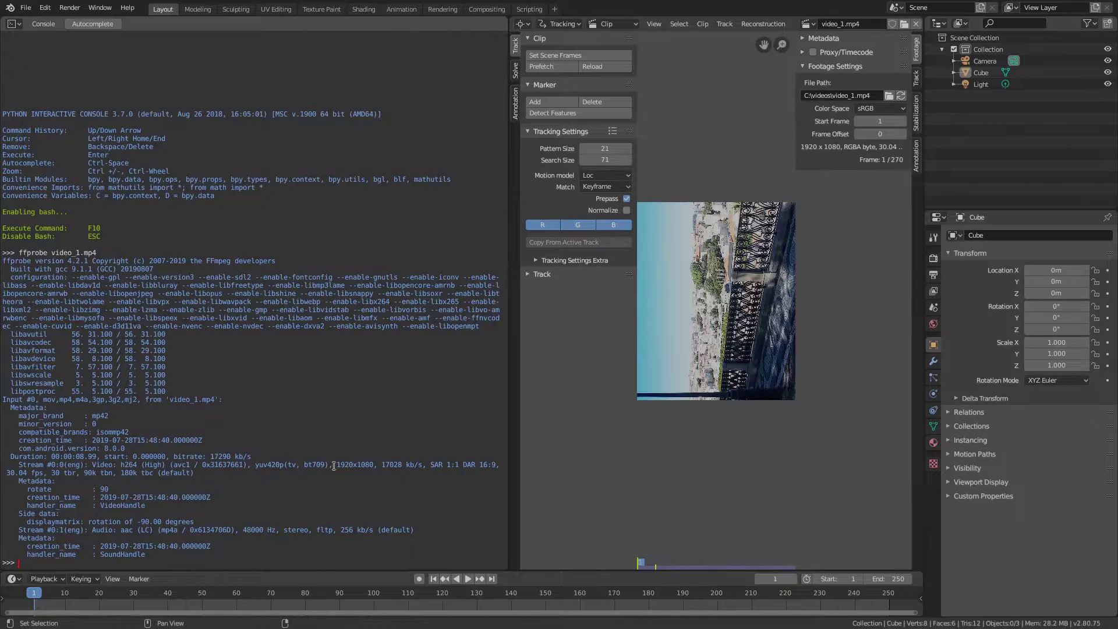
{"action": "left_click_drag", "start_coordinate": [334, 466], "coordinate": [377, 465]}
{"action": "left_click_drag", "start_coordinate": [27, 489], "coordinate": [170, 489]}
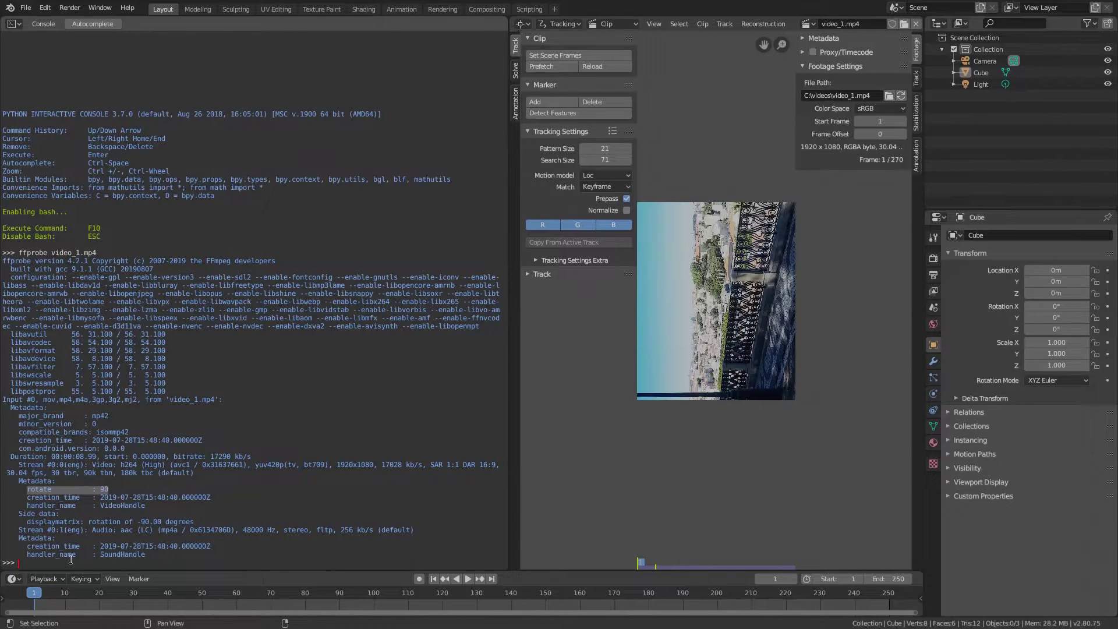
- Re-encode video_1.mp4 into video_1_rot.mp4 with ffmpeg, copying the audio and using preset veryslow and crf 18
{"action": "type", "text": "ffmpeg -i video_1.mp4 -c:a copy -preset veryslow -crf 18 video_1_rot.mp4"}
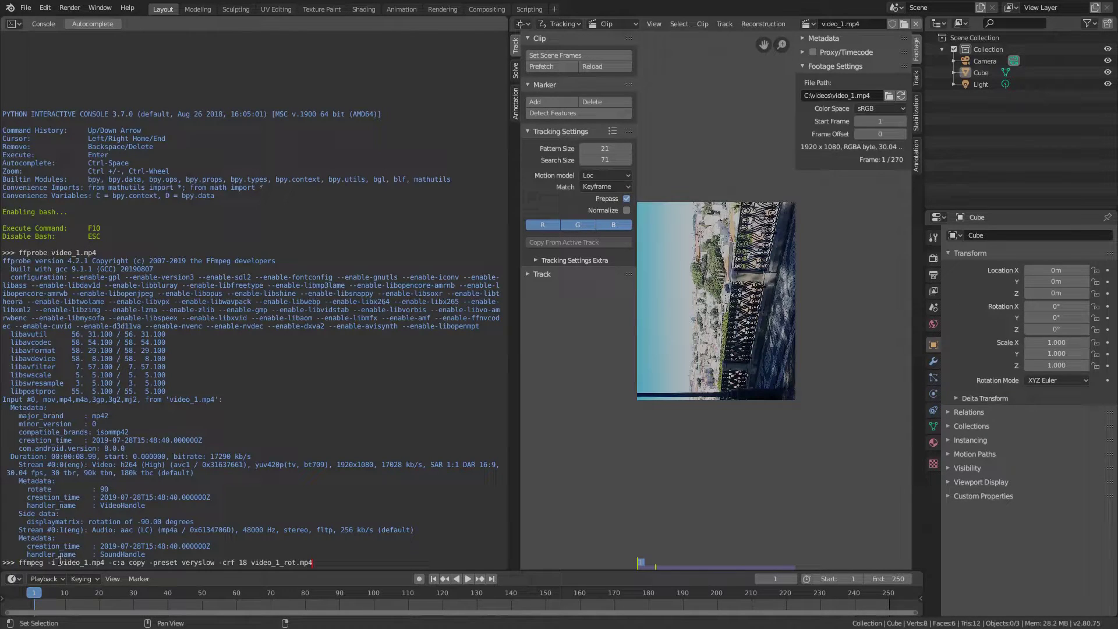
{"action": "left_click_drag", "start_coordinate": [59, 562], "coordinate": [105, 562]}
{"action": "left_click_drag", "start_coordinate": [256, 563], "coordinate": [310, 564]}
{"action": "left_click", "coordinate": [257, 541]}
{"action": "left_click_drag", "start_coordinate": [153, 563], "coordinate": [221, 564]}
{"action": "left_click", "coordinate": [231, 562]}
{"action": "double_click", "coordinate": [241, 564]}
{"action": "key", "text": "Return"}
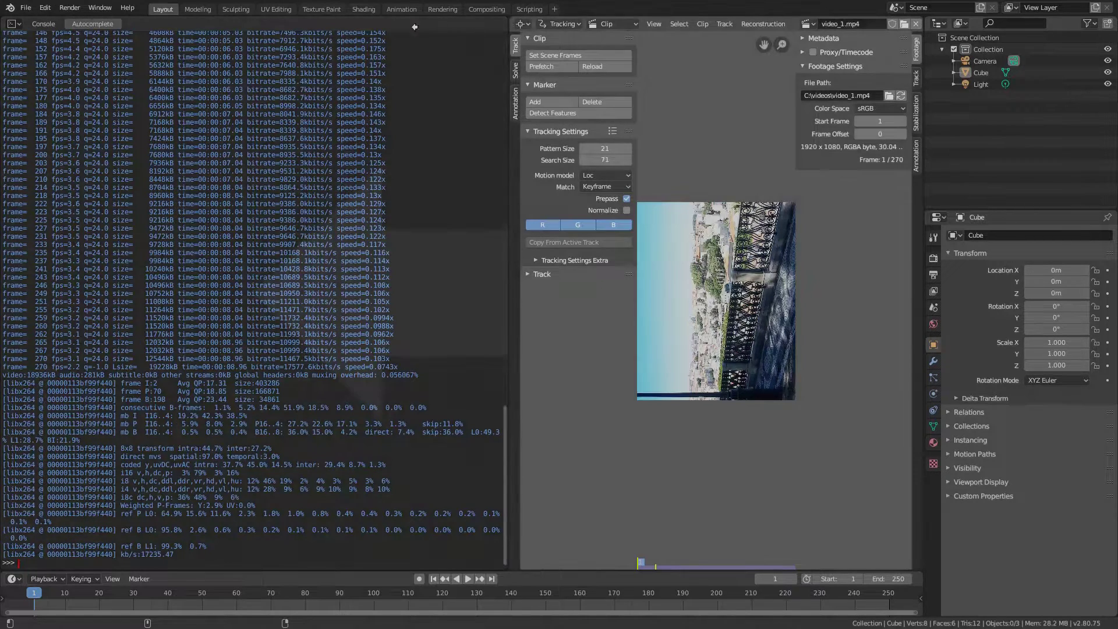
- Merge the console area back into the clip editor and open video_1_rot.mp4 there
{"action": "left_click_drag", "start_coordinate": [415, 27], "coordinate": [414, 27]}
{"action": "left_click", "coordinate": [493, 24]}
{"action": "left_click", "coordinate": [218, 112]}
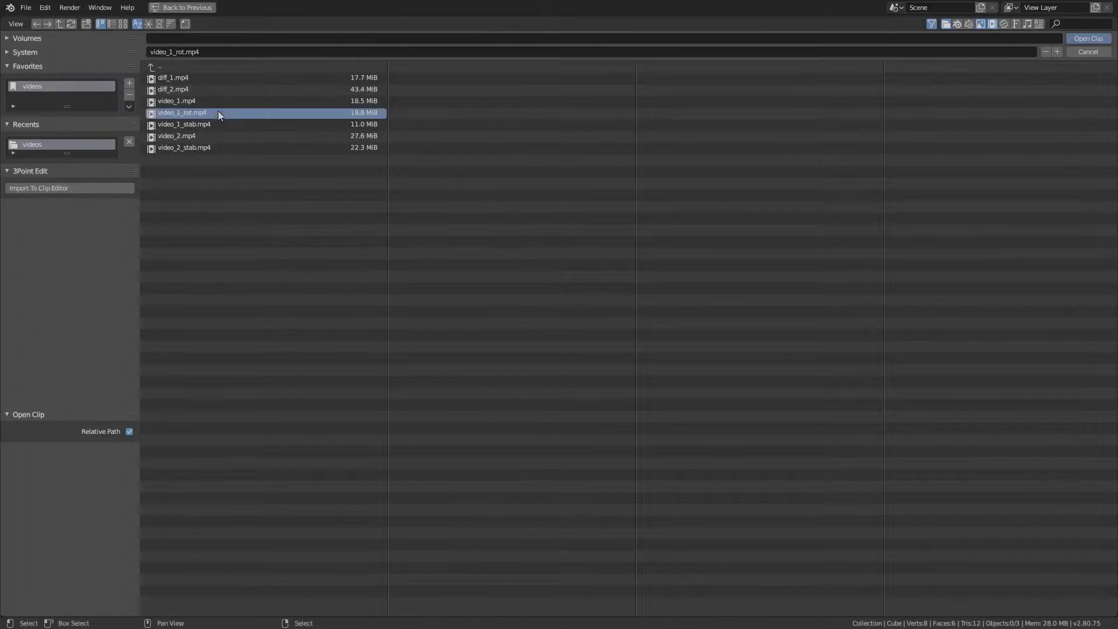
{"action": "left_click", "coordinate": [1089, 39]}
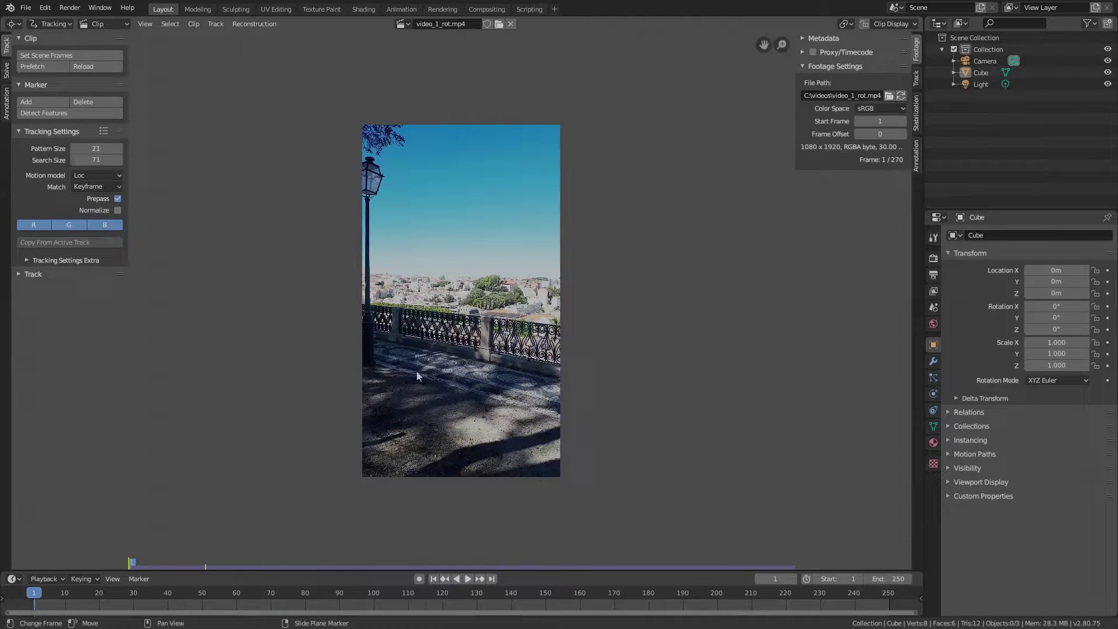
- Play video_1_rot.mp4 and examine how smoothly the footage plays back at full resolution
{"action": "key", "text": "space"}
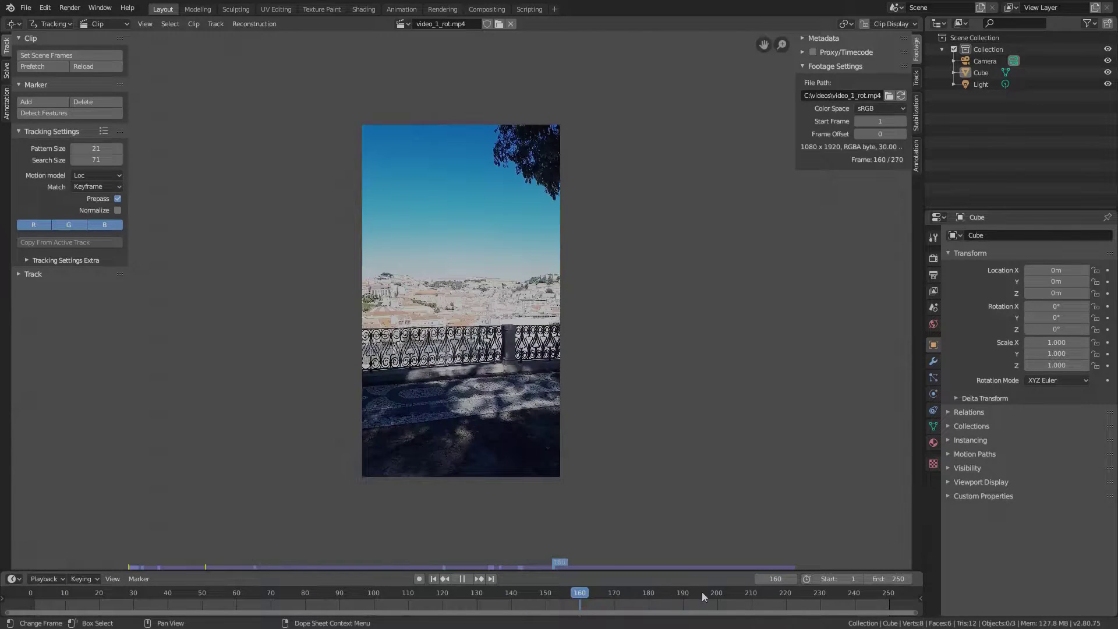
{"action": "key", "text": "space"}
{"action": "left_click", "coordinate": [537, 593]}
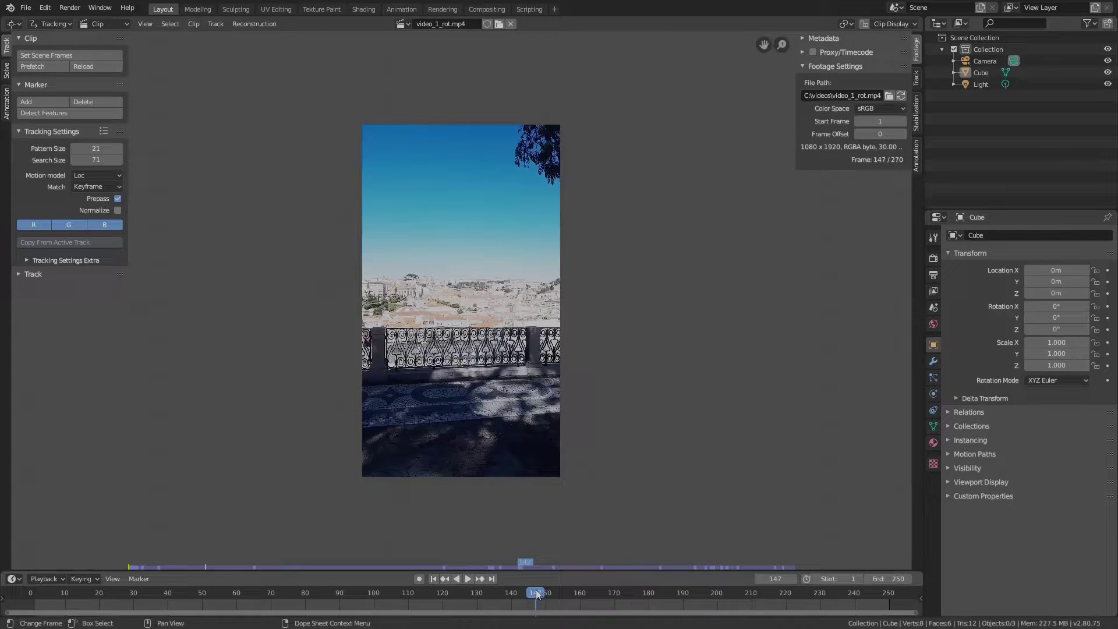
- Enable proxies for video_1_rot.mp4, build the original and undistorted ones at 50%, and set the proxy size to 50%
{"action": "left_click", "coordinate": [812, 52]}
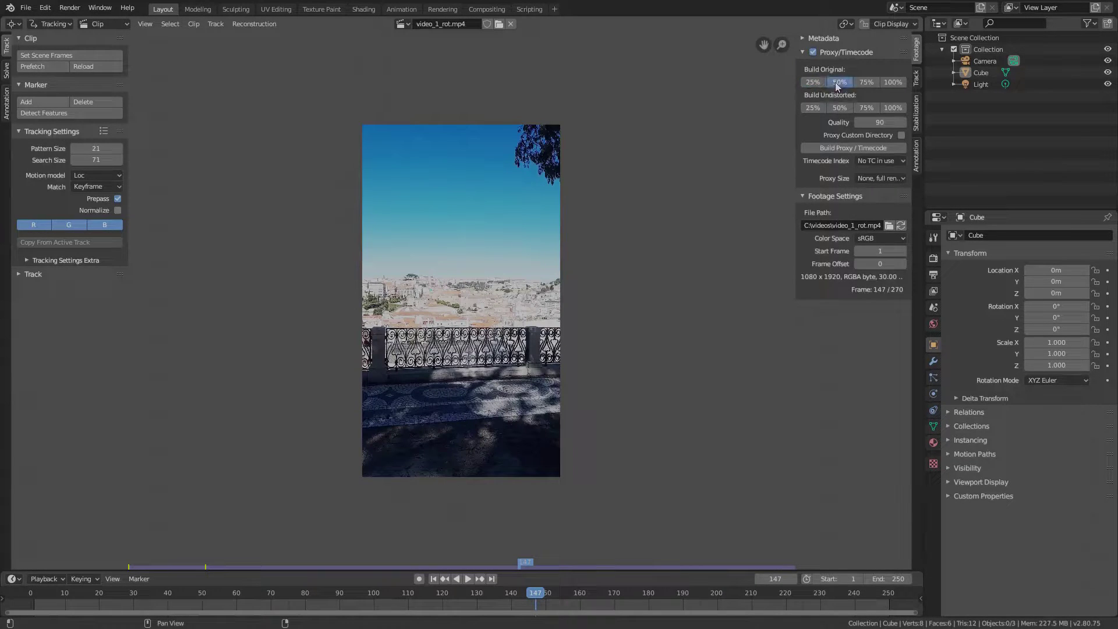
{"action": "left_click", "coordinate": [840, 107]}
{"action": "left_click", "coordinate": [880, 179]}
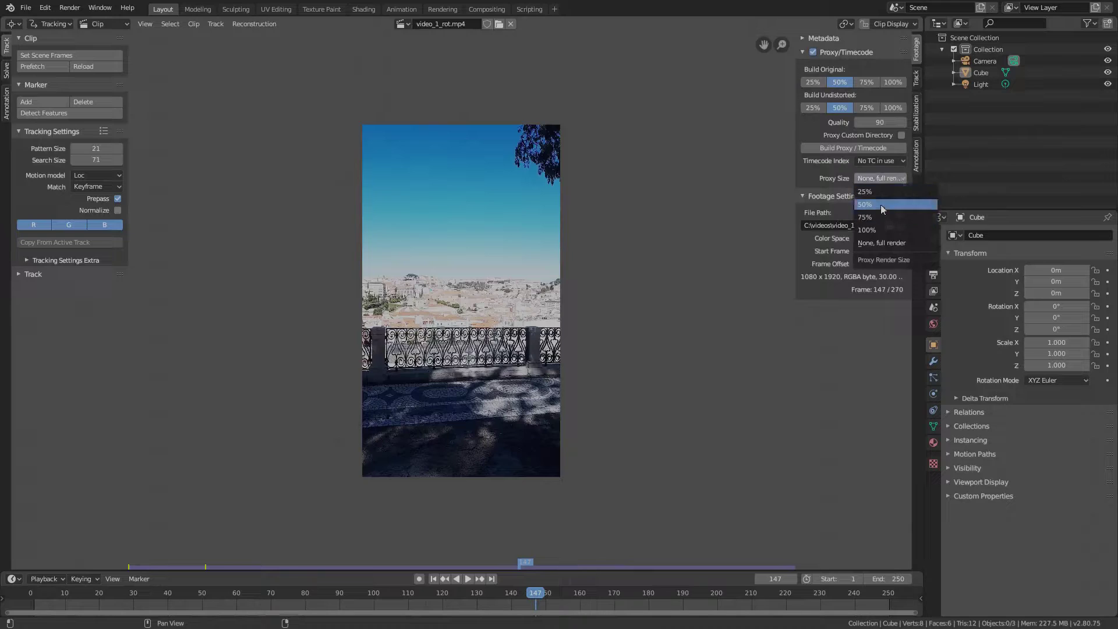
{"action": "left_click", "coordinate": [881, 205]}
{"action": "left_click", "coordinate": [852, 148]}
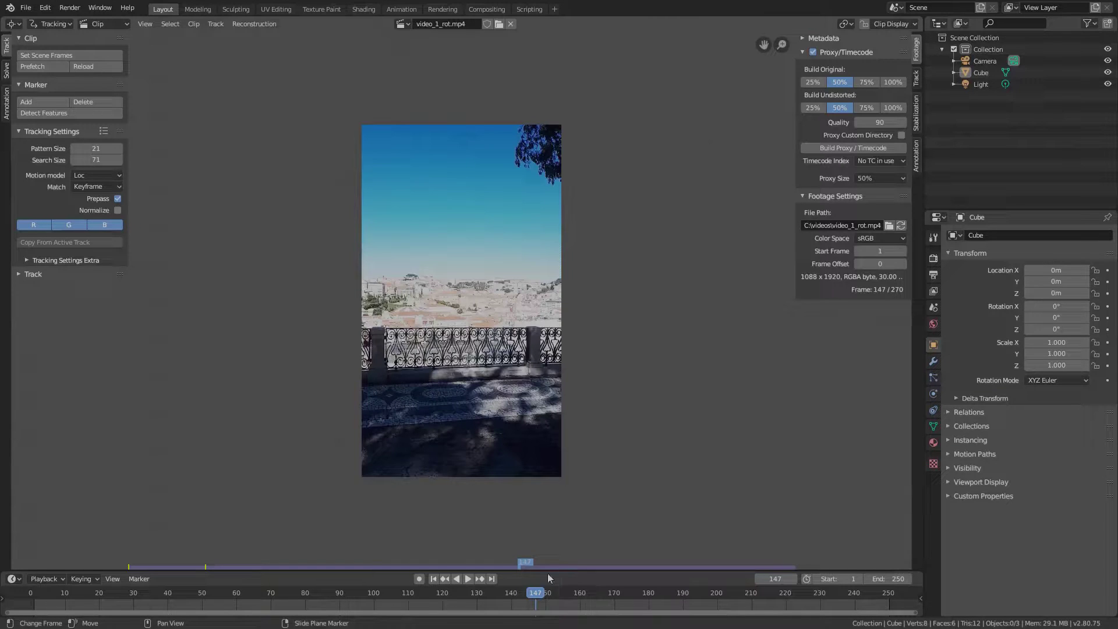
- Play and scrub through video_1_rot.mp4 with its proxy to examine the camera shake and which scene features suit tracking
{"action": "left_click_drag", "start_coordinate": [491, 595], "coordinate": [550, 598]}
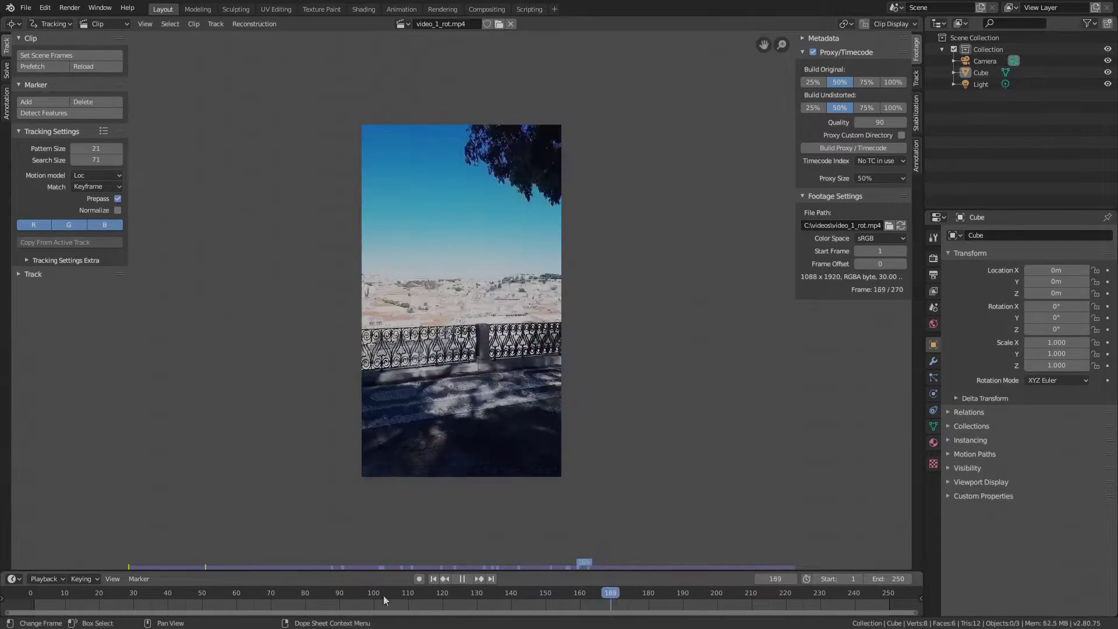
{"action": "left_click_drag", "start_coordinate": [218, 594], "coordinate": [921, 599]}
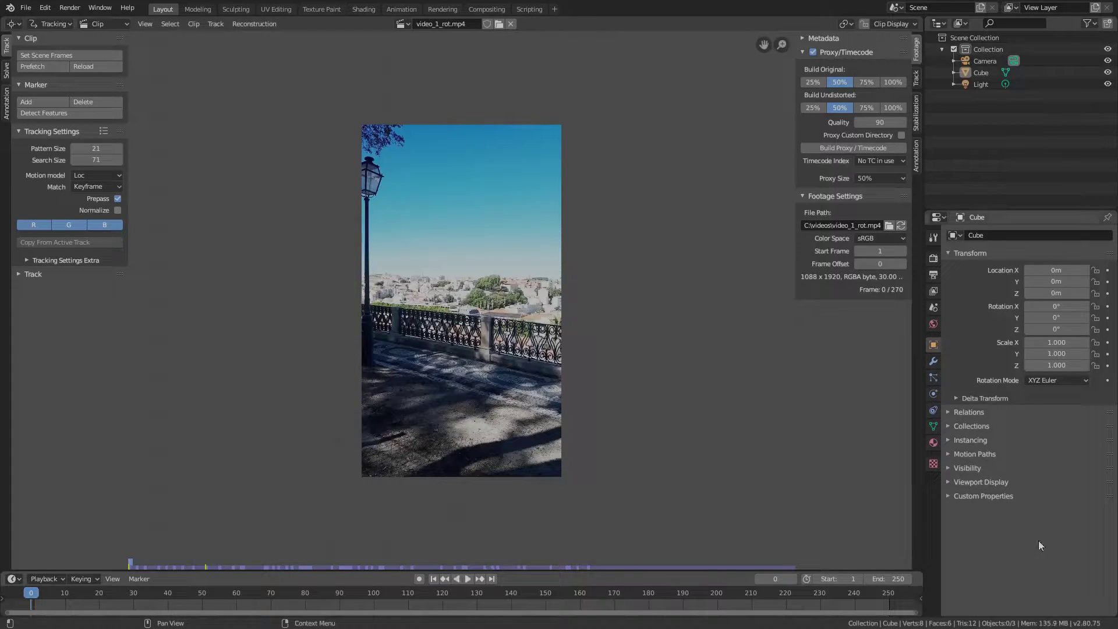
{"action": "key", "text": "space"}
{"action": "scroll", "coordinate": [624, 344], "scroll_direction": "up", "scroll_amount": 1}
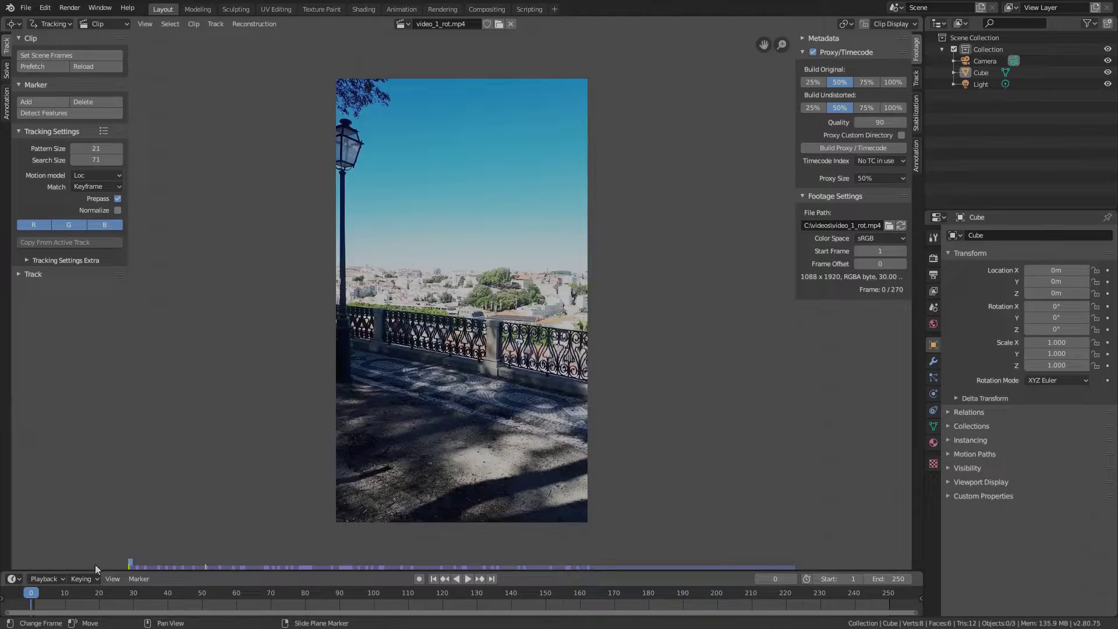
{"action": "key", "text": "space"}
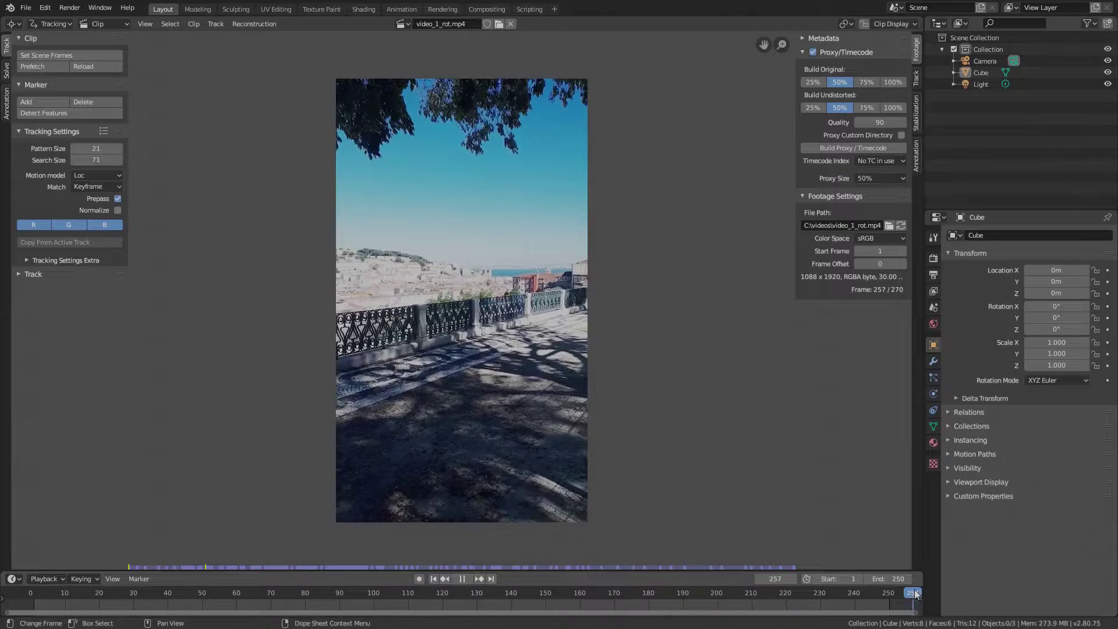
{"action": "left_click_drag", "start_coordinate": [915, 591], "coordinate": [110, 581]}
{"action": "key", "text": "space"}
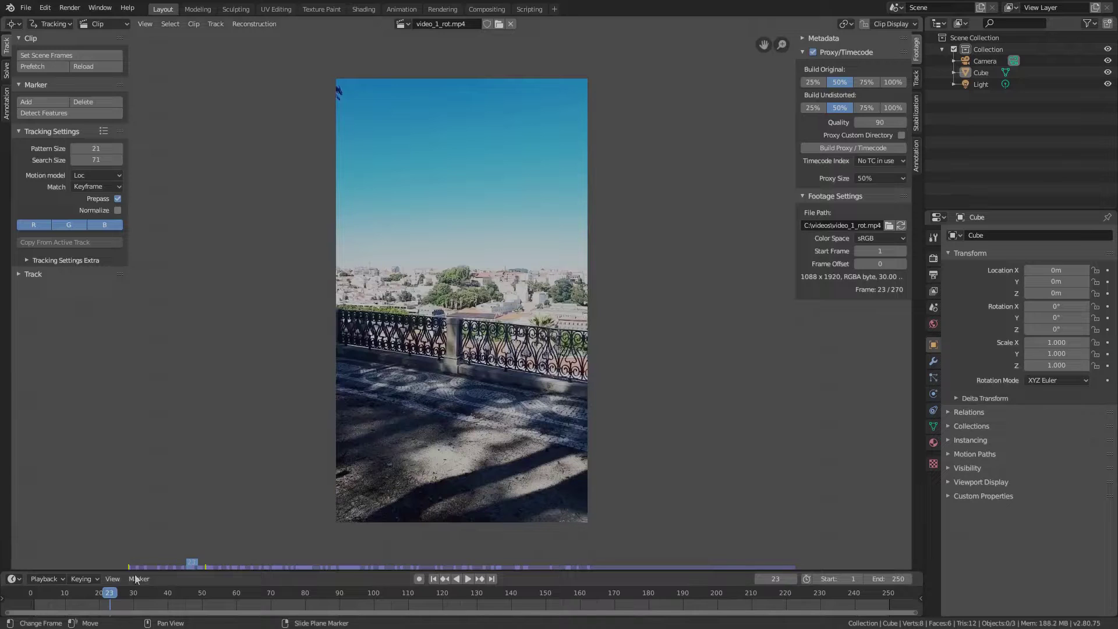
{"action": "key", "text": "space"}
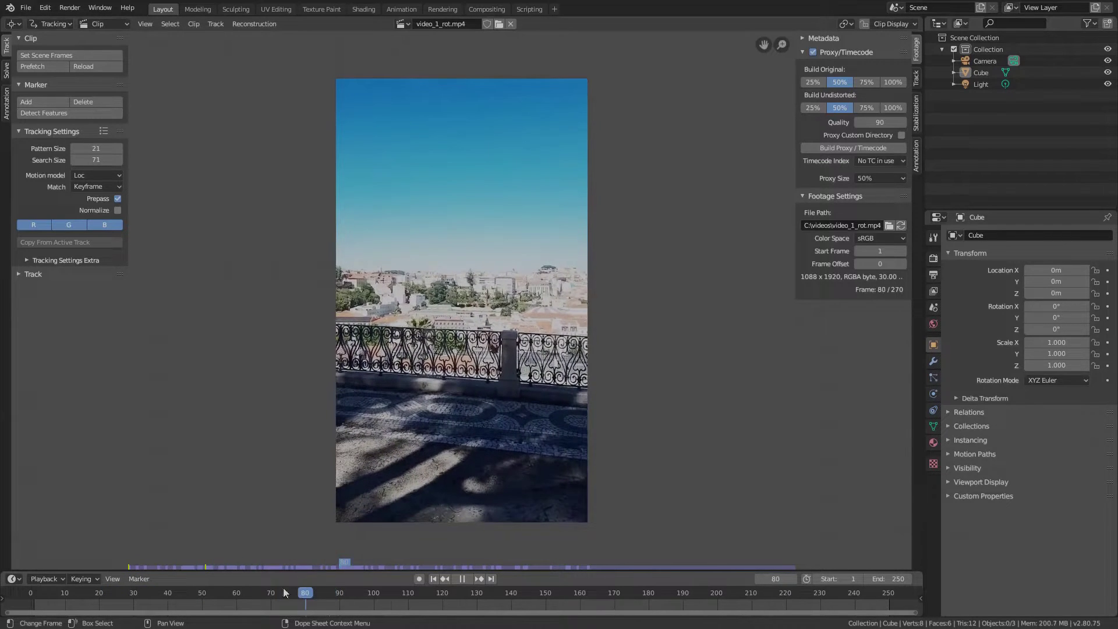
{"action": "left_click_drag", "start_coordinate": [283, 588], "coordinate": [198, 575]}
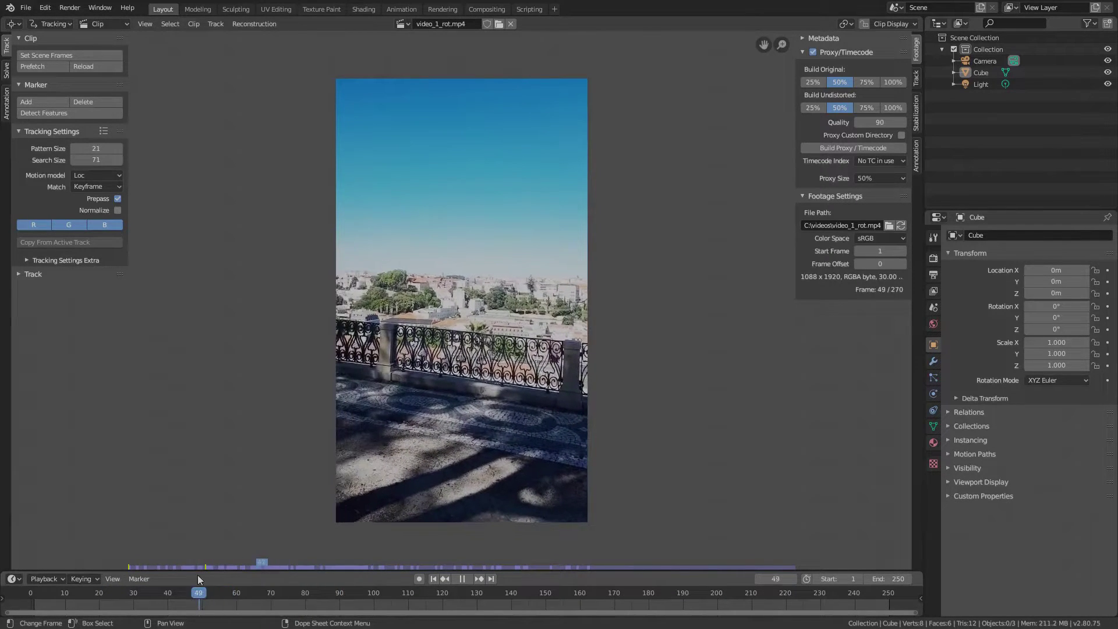
{"action": "key", "text": "space"}
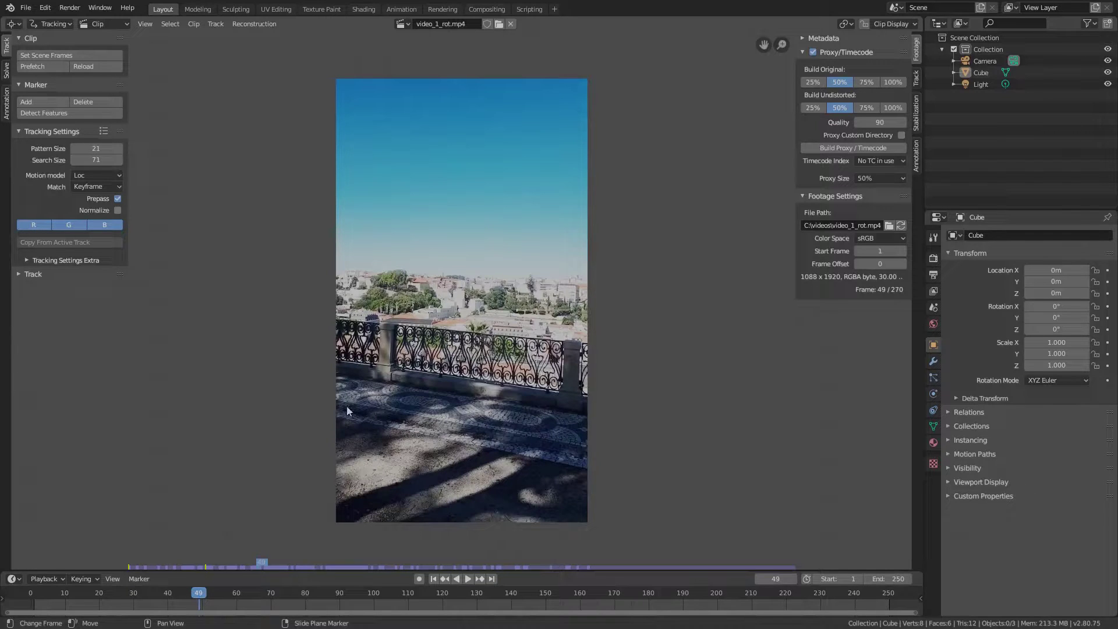
{"action": "key", "text": "space"}
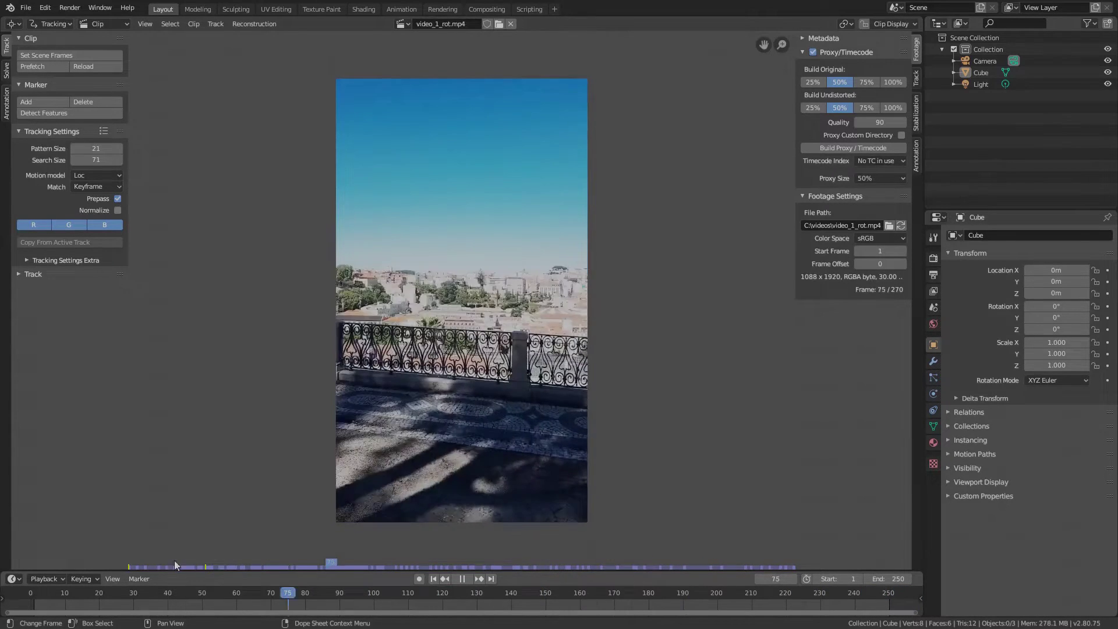
{"action": "left_click", "coordinate": [173, 563]}
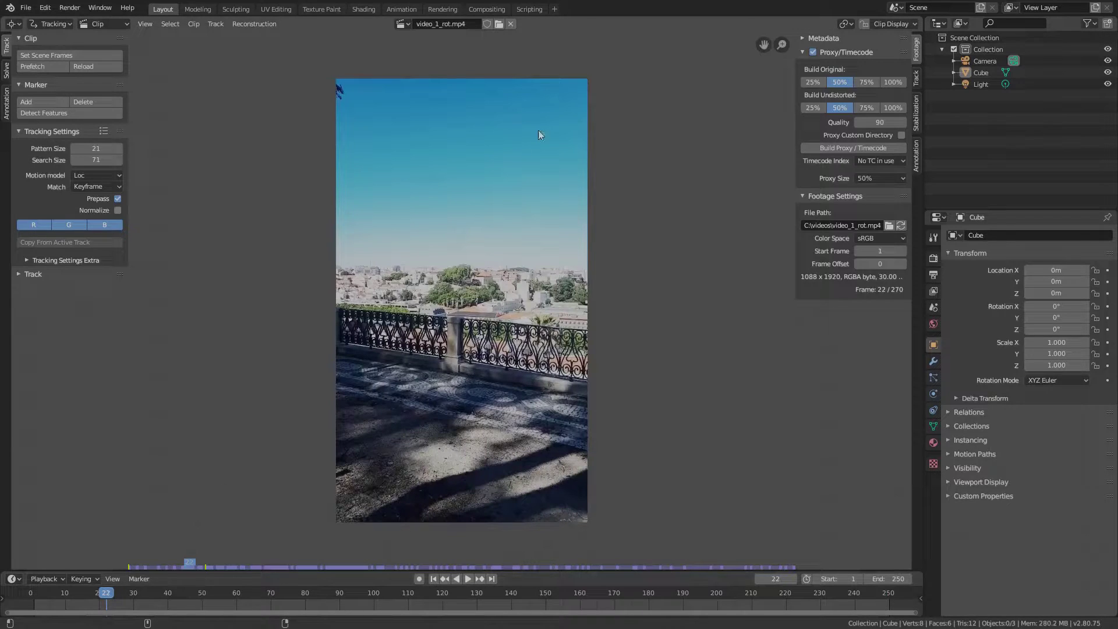
- Open video_2.mp4 from the videos folder in the clip editor
{"action": "left_click", "coordinate": [499, 25]}
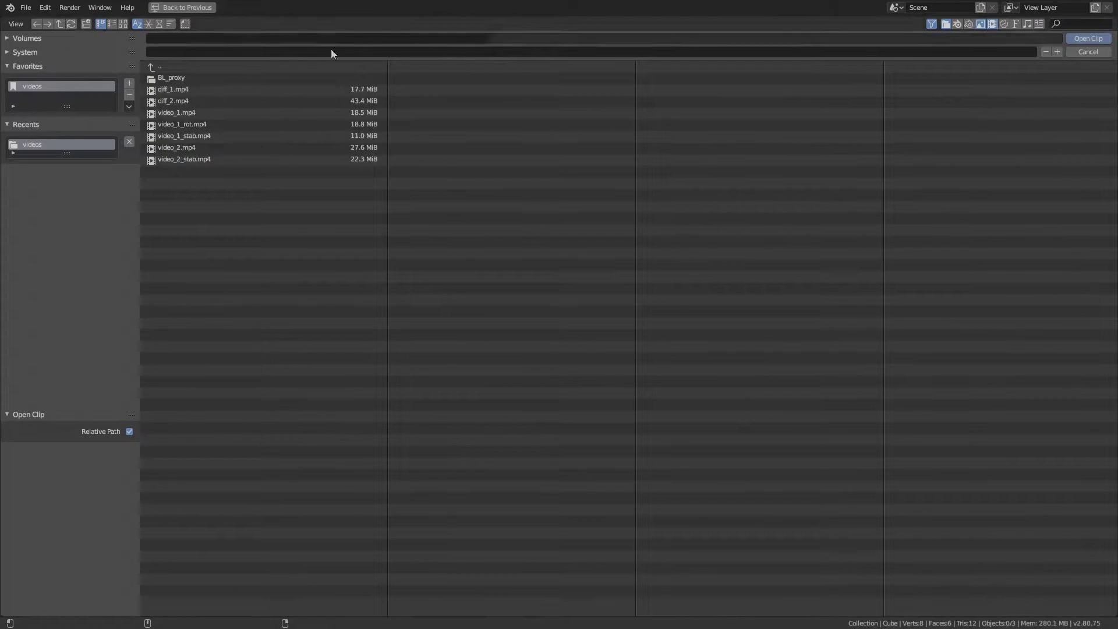
{"action": "left_click", "coordinate": [192, 147]}
{"action": "left_click", "coordinate": [1090, 39]}
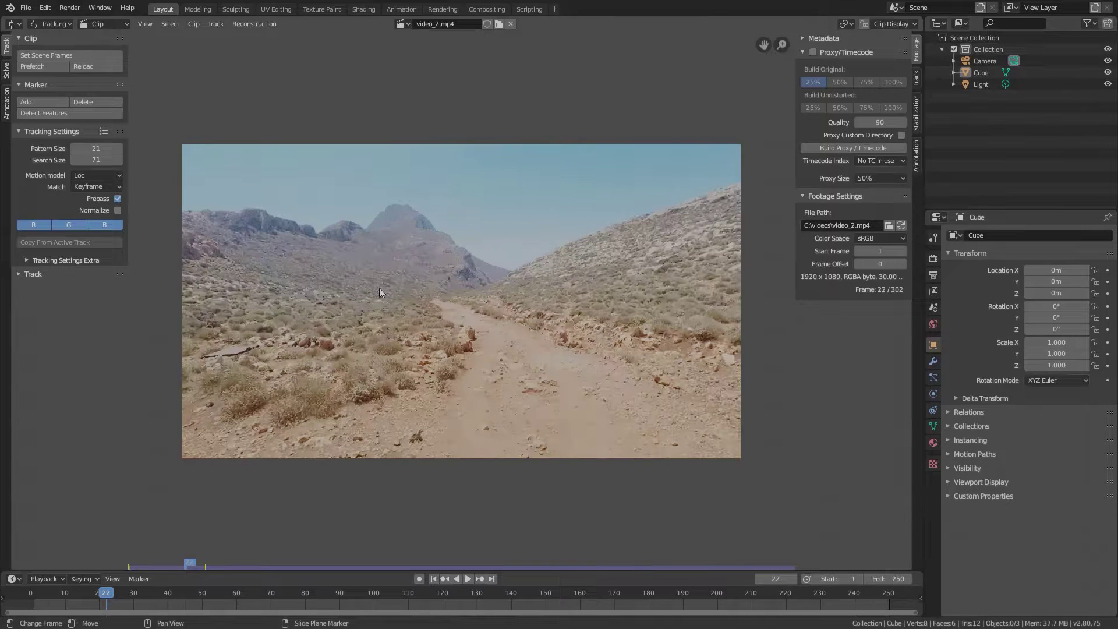
- Enable proxies for video_2.mp4 and build only the 50% original and 50% undistorted versions
{"action": "left_click", "coordinate": [813, 52]}
{"action": "left_click", "coordinate": [812, 83]}
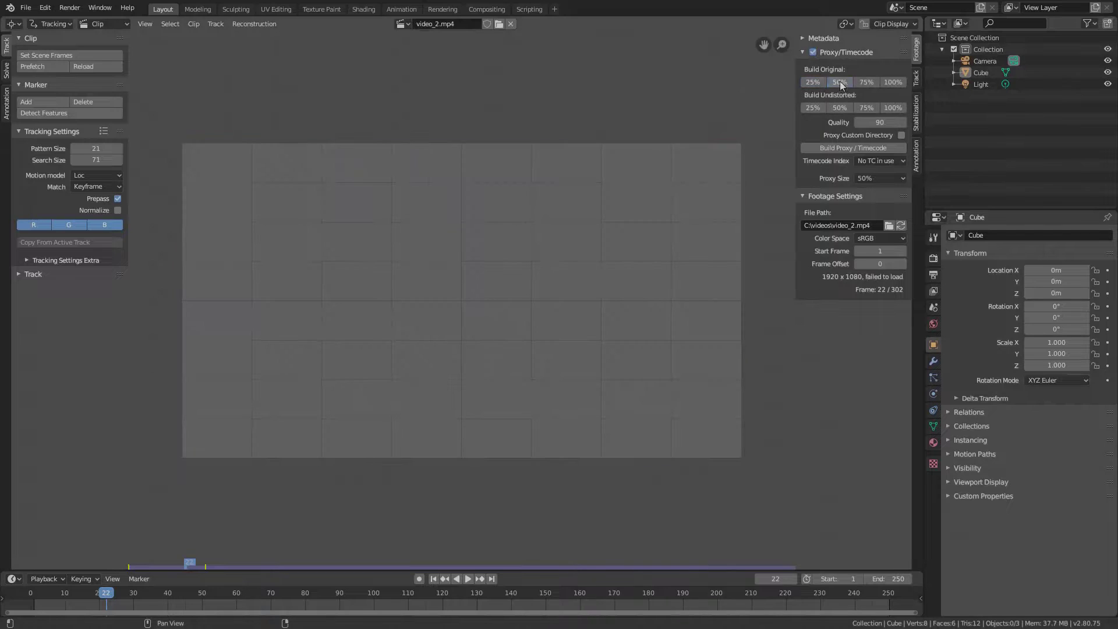
{"action": "left_click", "coordinate": [840, 82]}
{"action": "left_click", "coordinate": [839, 108]}
{"action": "left_click", "coordinate": [847, 148]}
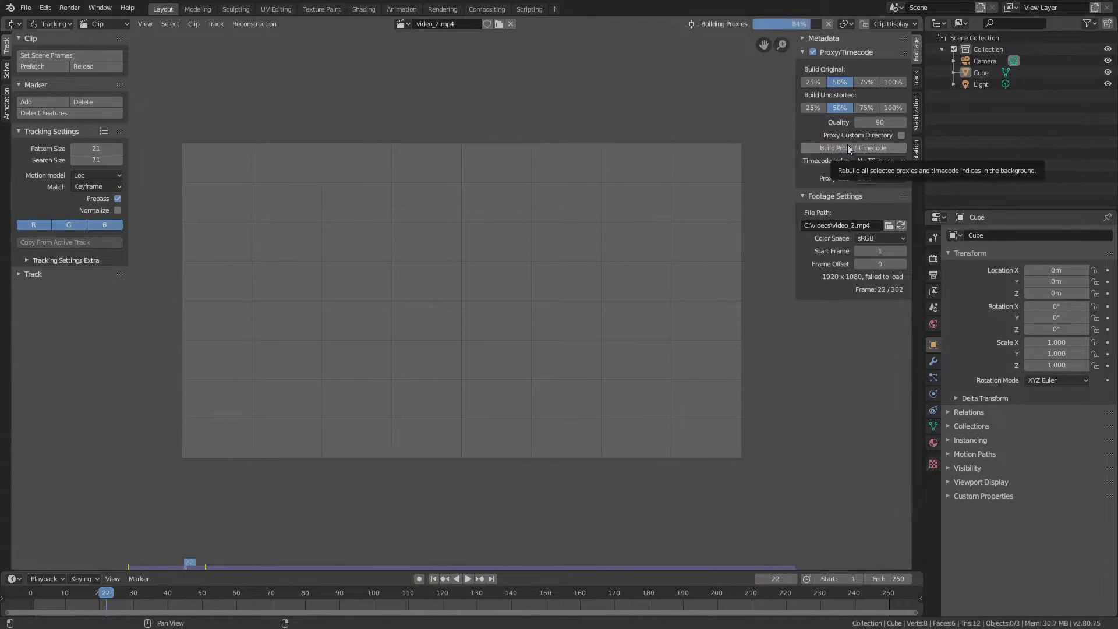
- Scrub through video_2.mp4 to examine its camera motion and return to the start of the clip
{"action": "left_click_drag", "start_coordinate": [267, 602], "coordinate": [319, 602]}
{"action": "left_click_drag", "start_coordinate": [107, 594], "coordinate": [48, 571]}
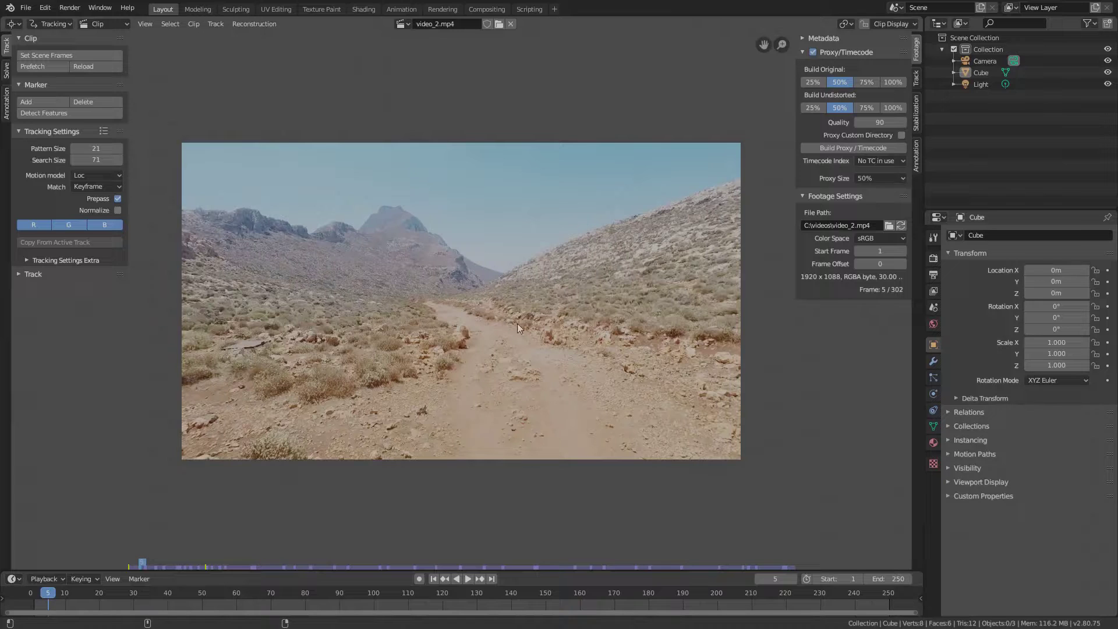
{"action": "key", "text": "shift+Left"}
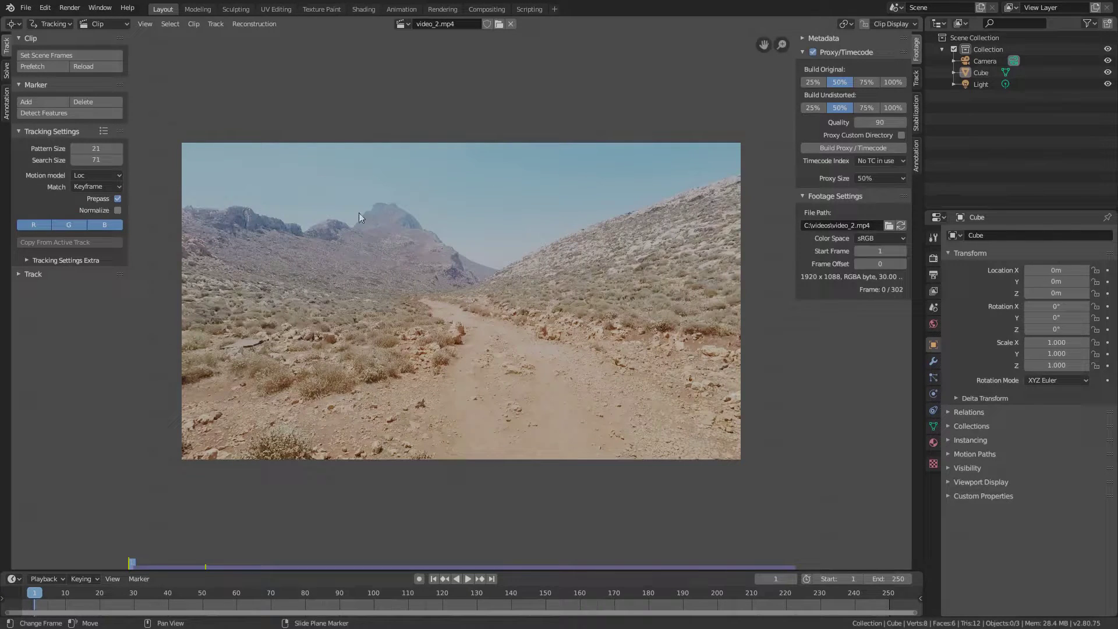
- Add a tracking marker at the skyline notch just left of the central peak, enlarge it about twofold and fine-tune its position
{"action": "left_click", "coordinate": [352, 226], "text": "ctrl"}
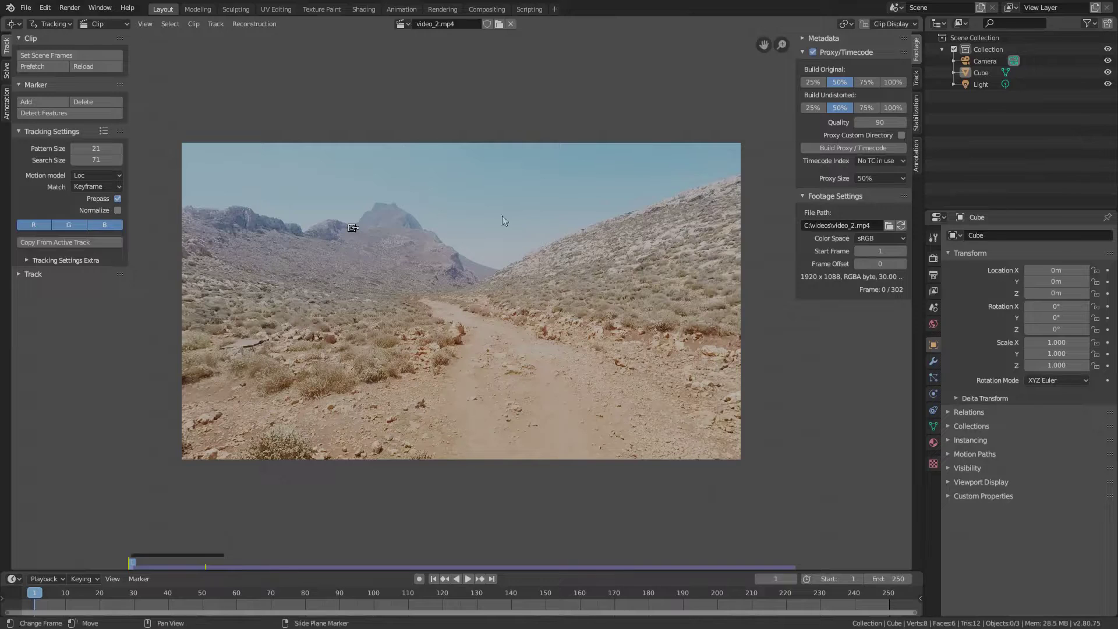
{"action": "left_click", "coordinate": [916, 79]}
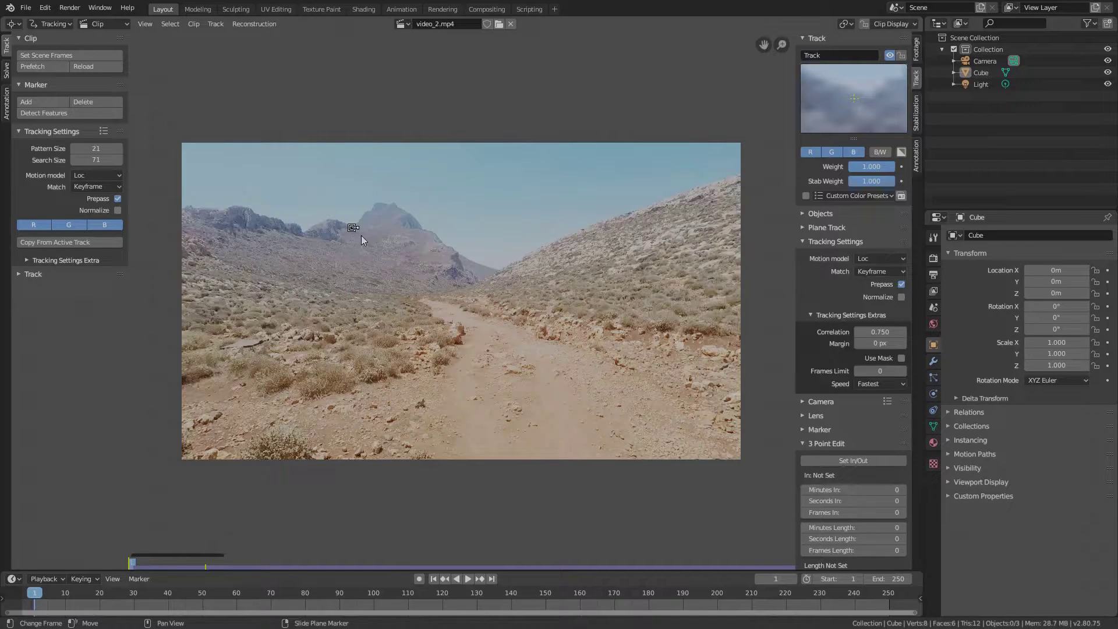
{"action": "key", "text": "s"}
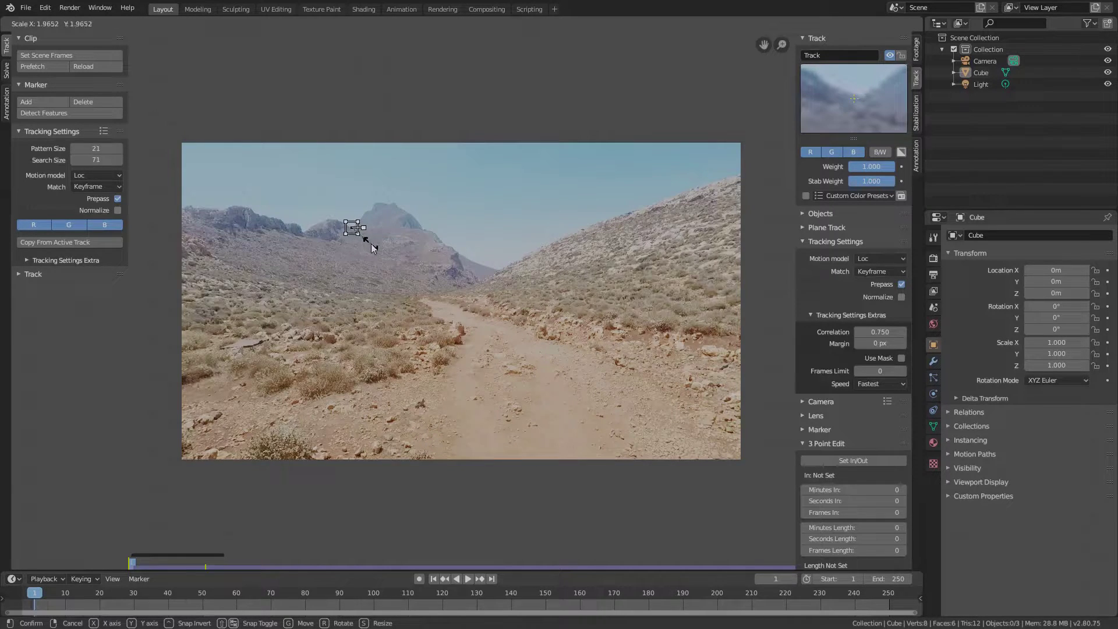
{"action": "left_click", "coordinate": [371, 243]}
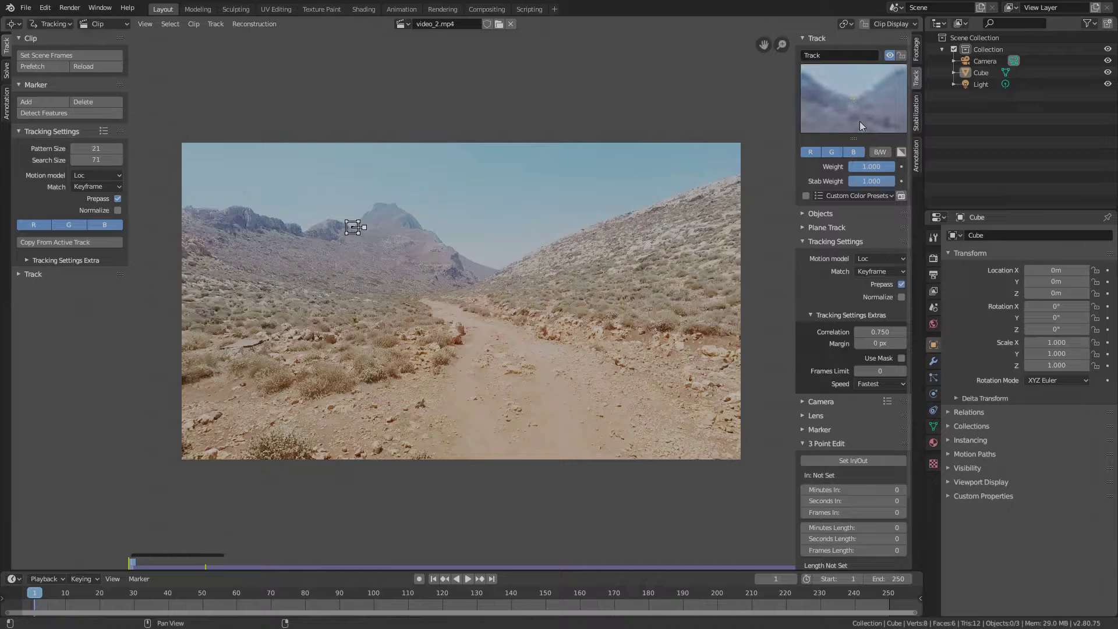
{"action": "left_click_drag", "start_coordinate": [860, 120], "coordinate": [859, 121]}
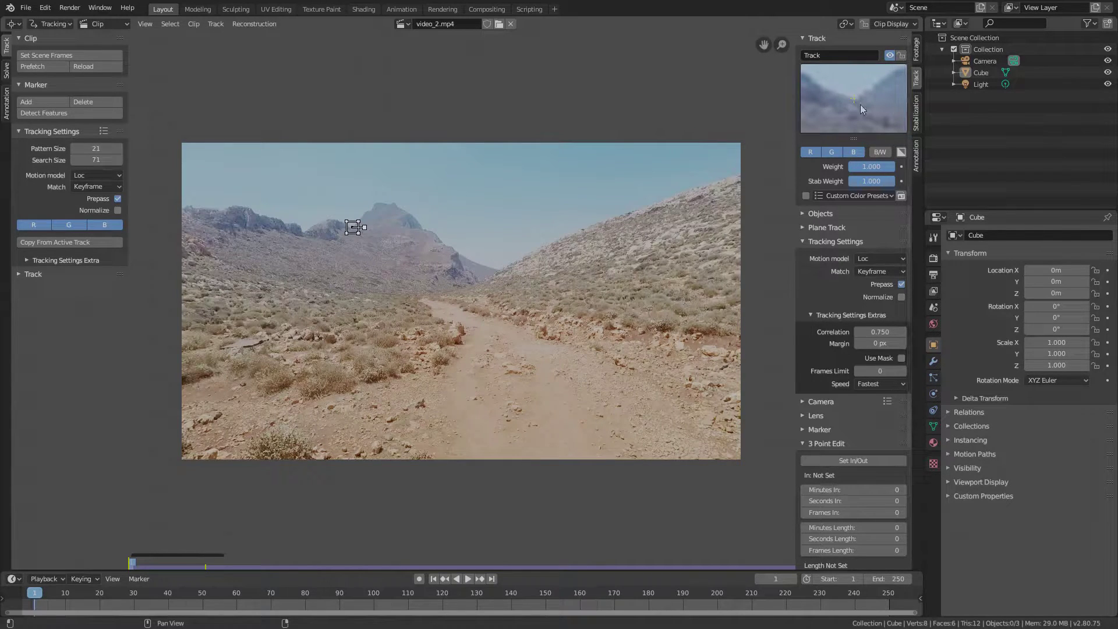
- Set this track's match to Previous frame and its correlation to 0.6
{"action": "left_click", "coordinate": [881, 271]}
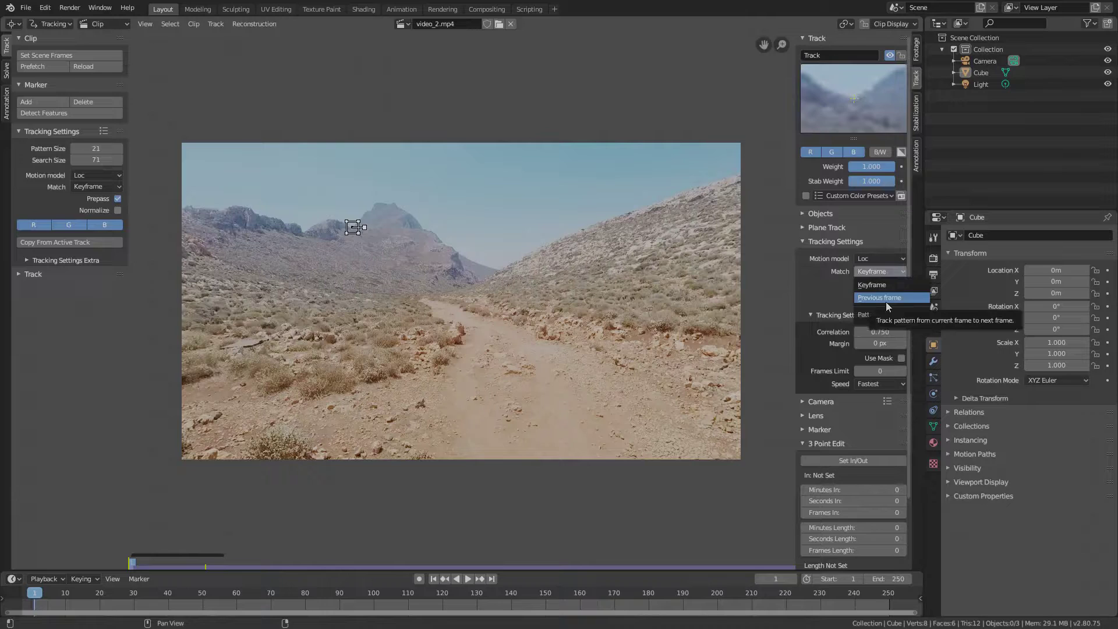
{"action": "left_click", "coordinate": [886, 298]}
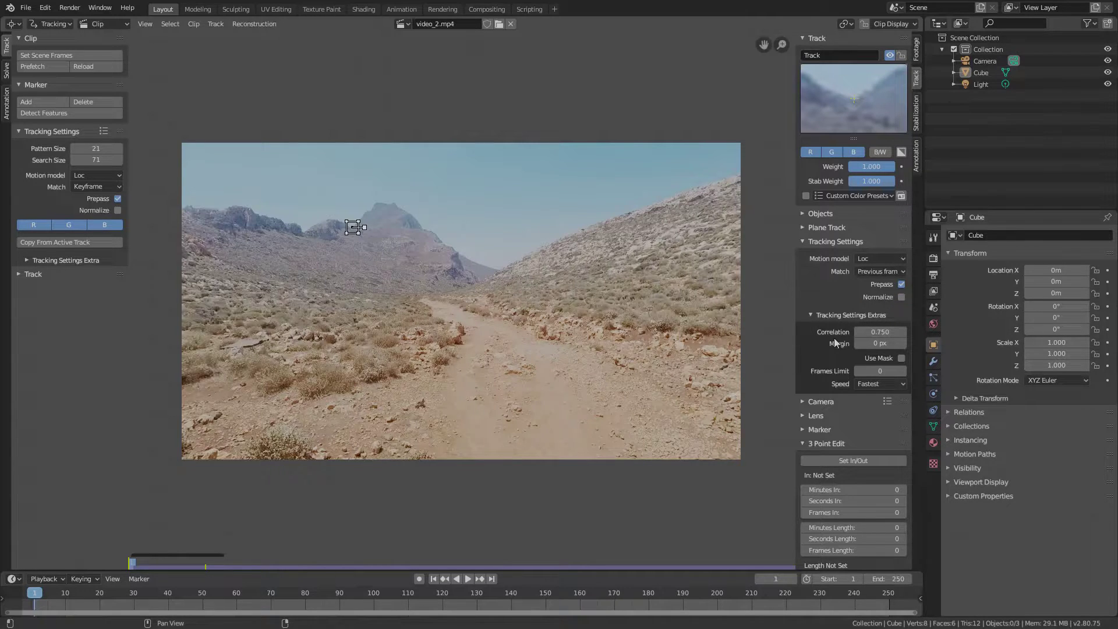
{"action": "left_click", "coordinate": [889, 331]}
{"action": "type", "text": "0.6"}
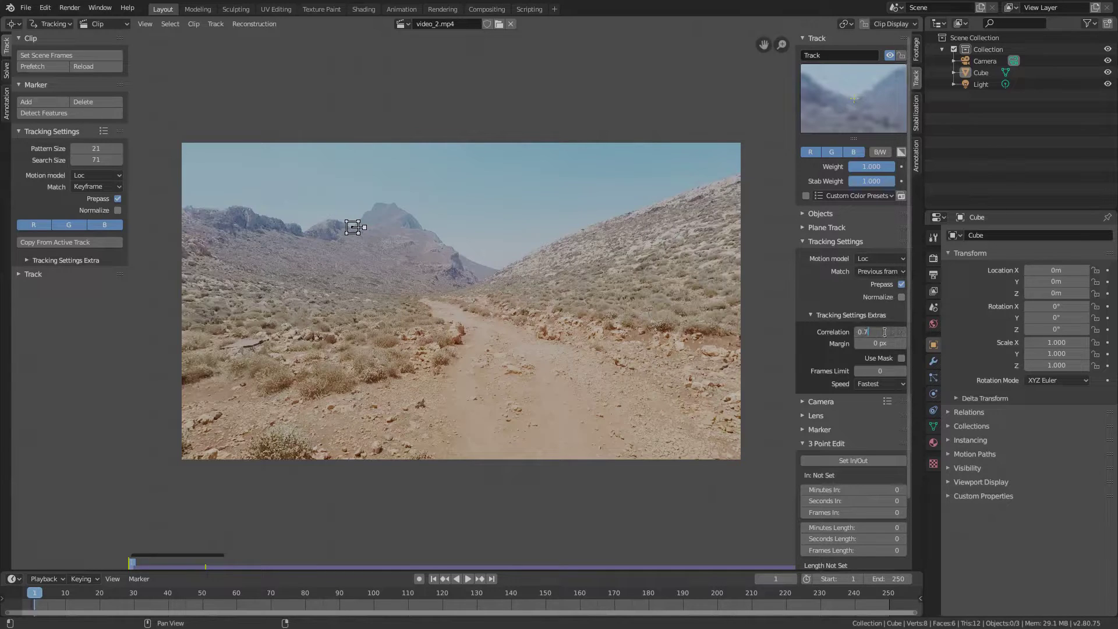
{"action": "key", "text": "Return"}
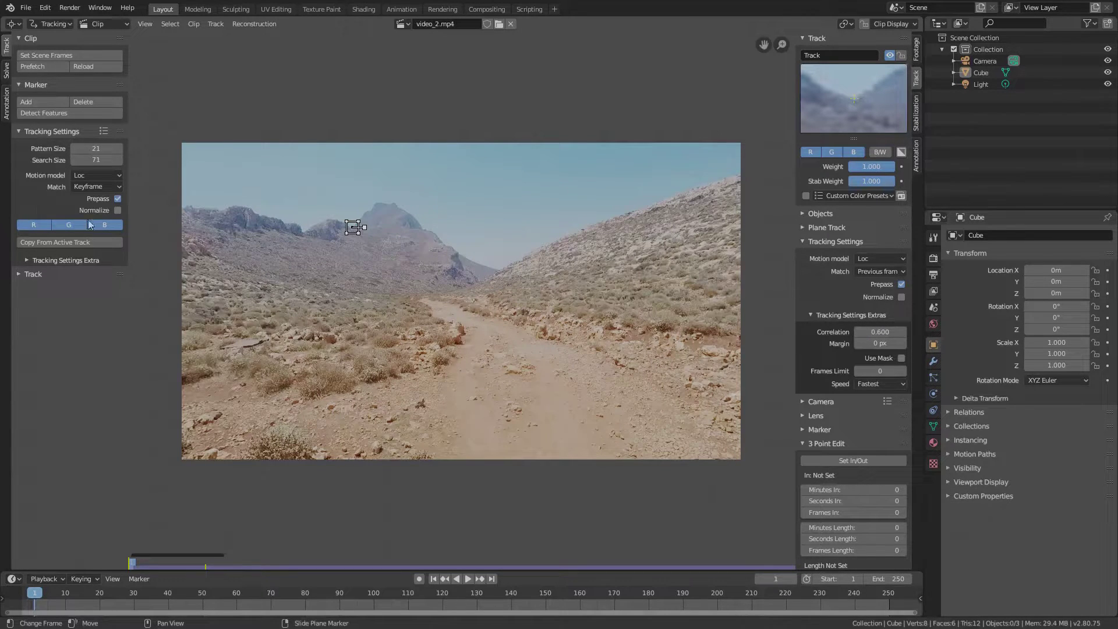
- Set the default tracking settings for new markers to match Previous frame with a correlation of 0.6
{"action": "left_click", "coordinate": [104, 187]}
{"action": "left_click", "coordinate": [96, 213]}
{"action": "left_click", "coordinate": [59, 261]}
{"action": "left_click", "coordinate": [96, 291]}
{"action": "type", "text": "0.6"}
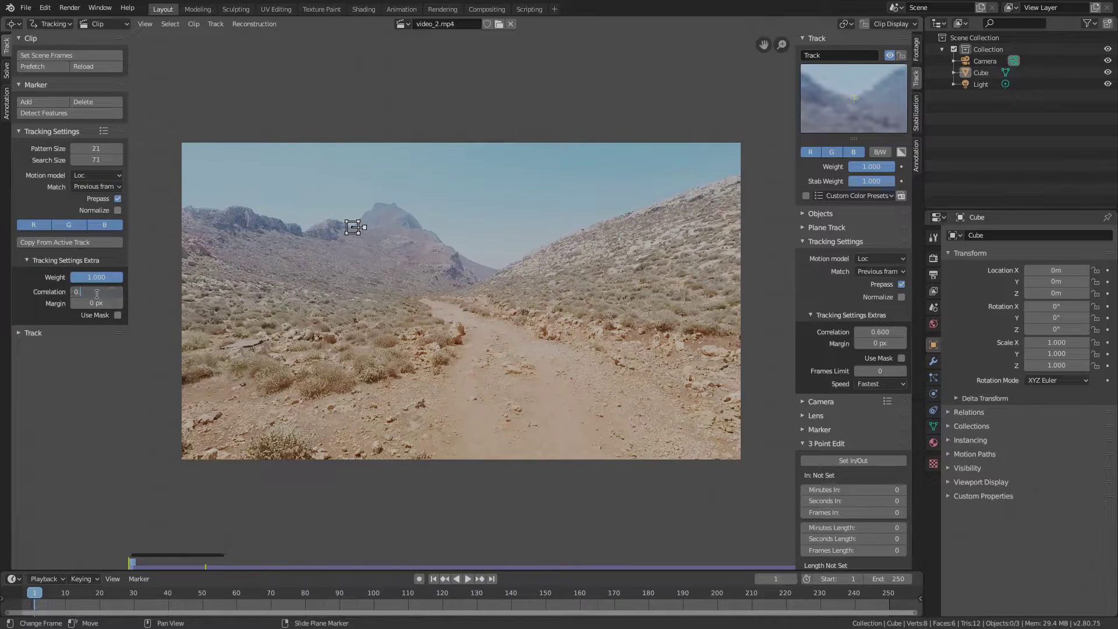
{"action": "key", "text": "Return"}
- Add two more markers on the skyline right of the central peak, enlarge the lower one and reselect the upper one
{"action": "left_click", "coordinate": [424, 229], "text": "ctrl"}
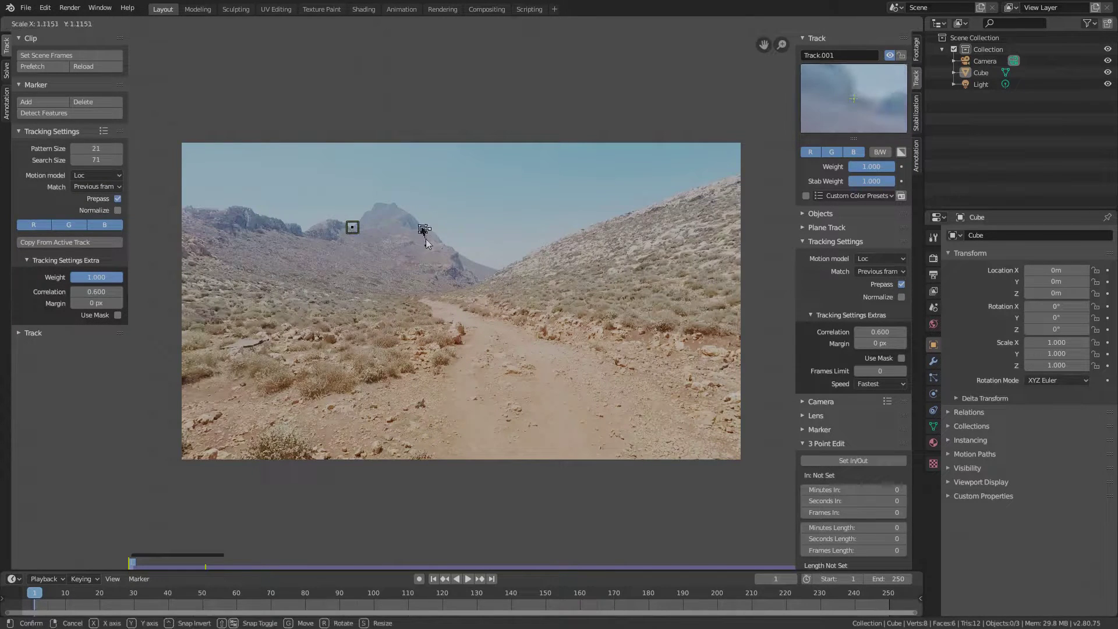
{"action": "left_click", "coordinate": [458, 250], "text": "ctrl"}
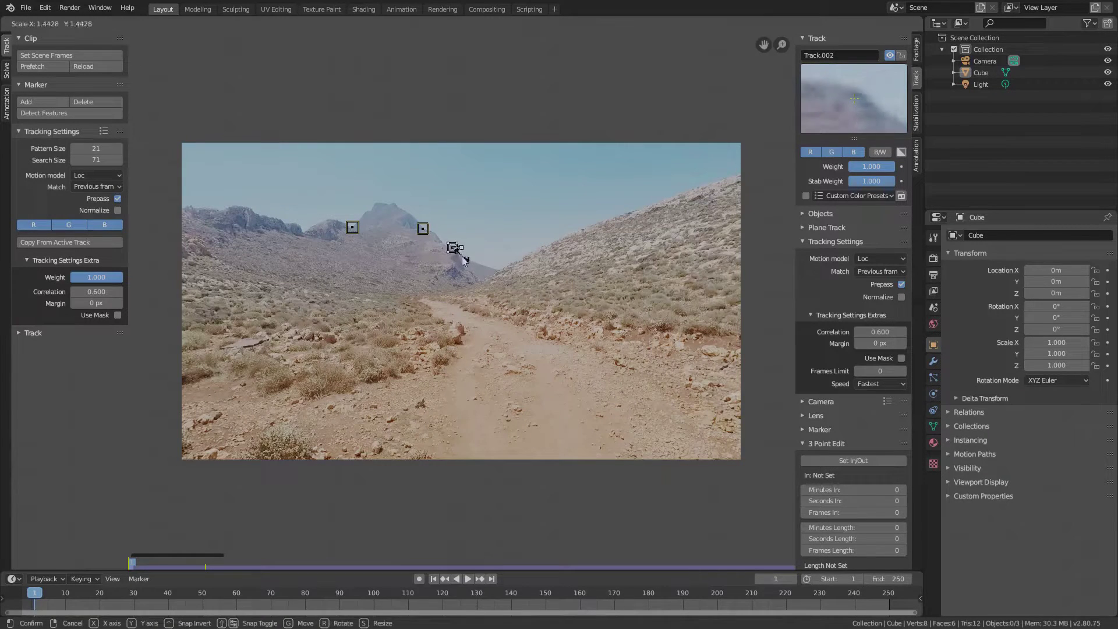
{"action": "left_click", "coordinate": [501, 234]}
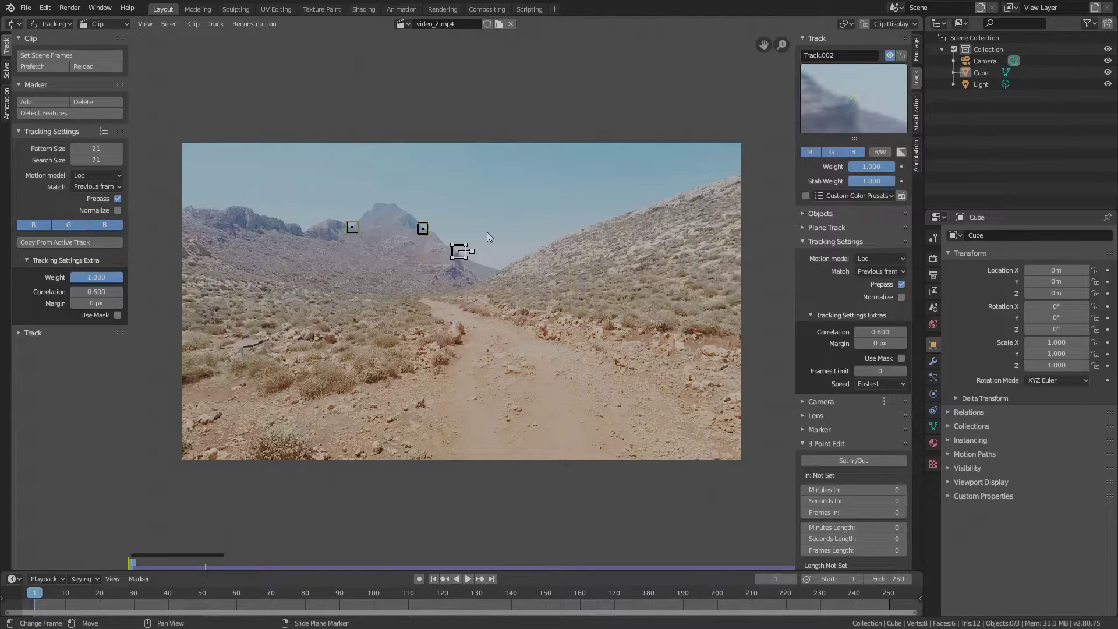
{"action": "left_click", "coordinate": [423, 228]}
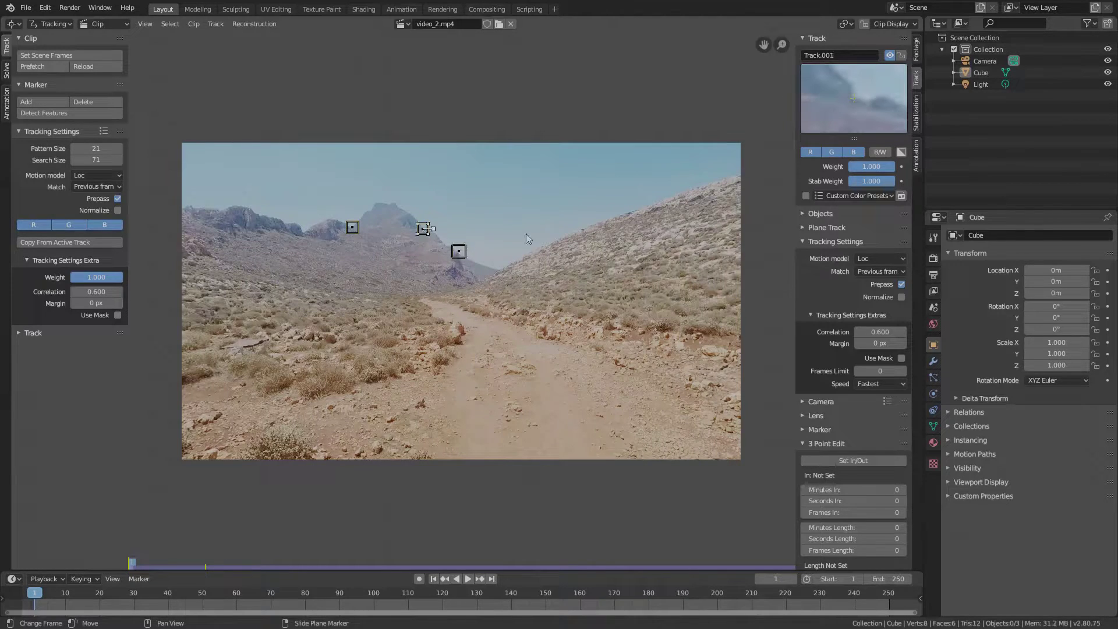
- Set the selected upper skyline track's correlation to 0.95 and its match to Keyframe
{"action": "left_click", "coordinate": [890, 333]}
{"action": "type", "text": "0.95"}
{"action": "key", "text": "Return"}
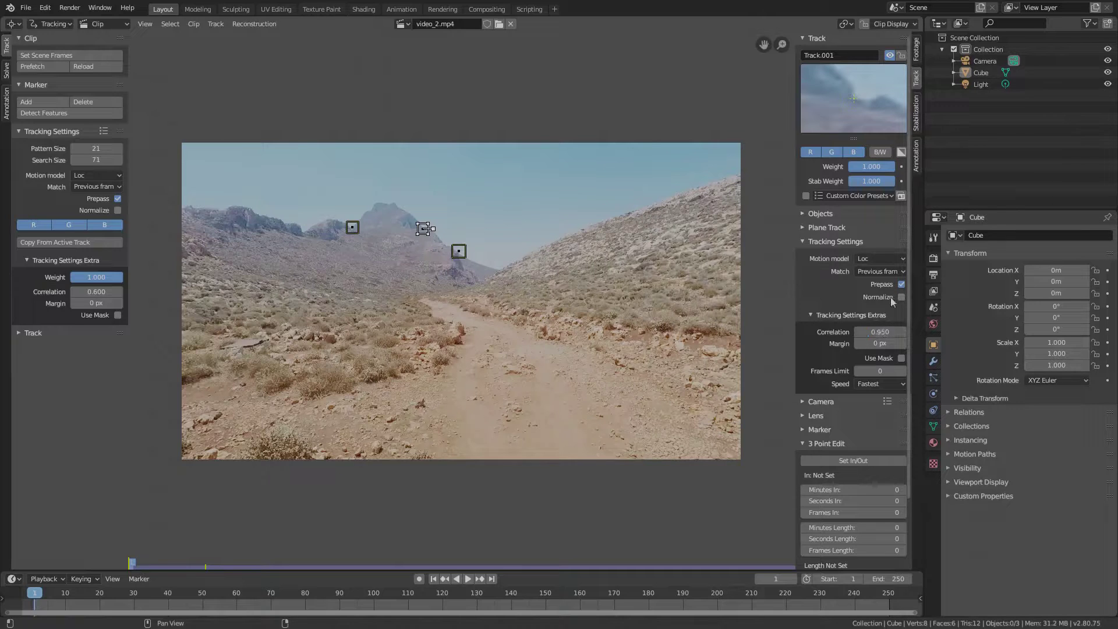
{"action": "left_click", "coordinate": [890, 272]}
{"action": "left_click", "coordinate": [888, 286]}
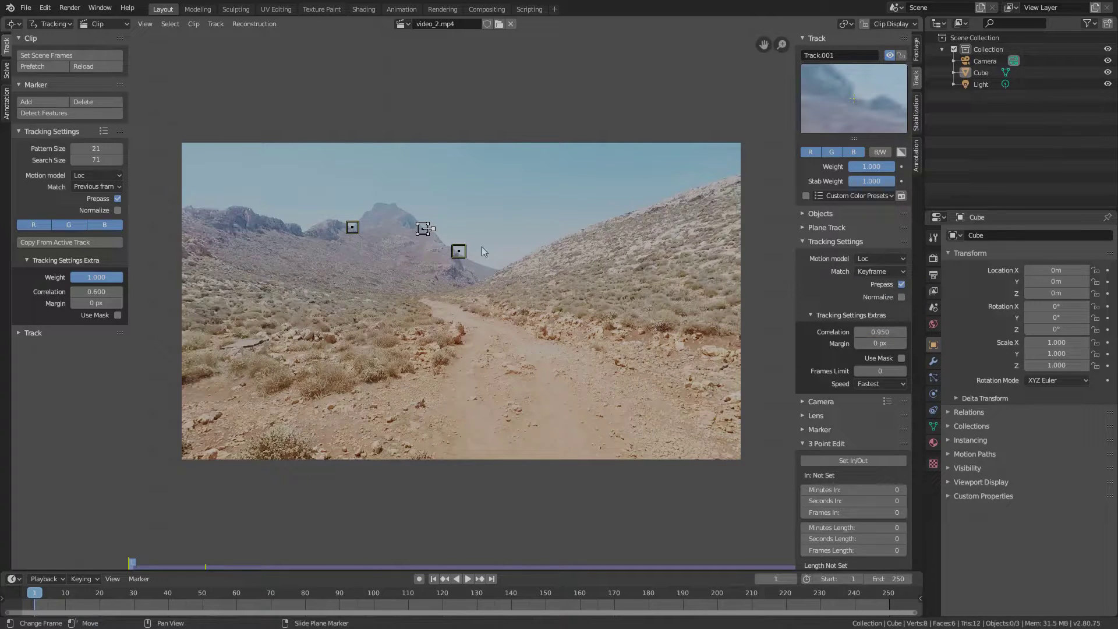
- Set the scene's end frame to 500 and track all three selected markers forward through the clip
{"action": "key", "text": "a"}
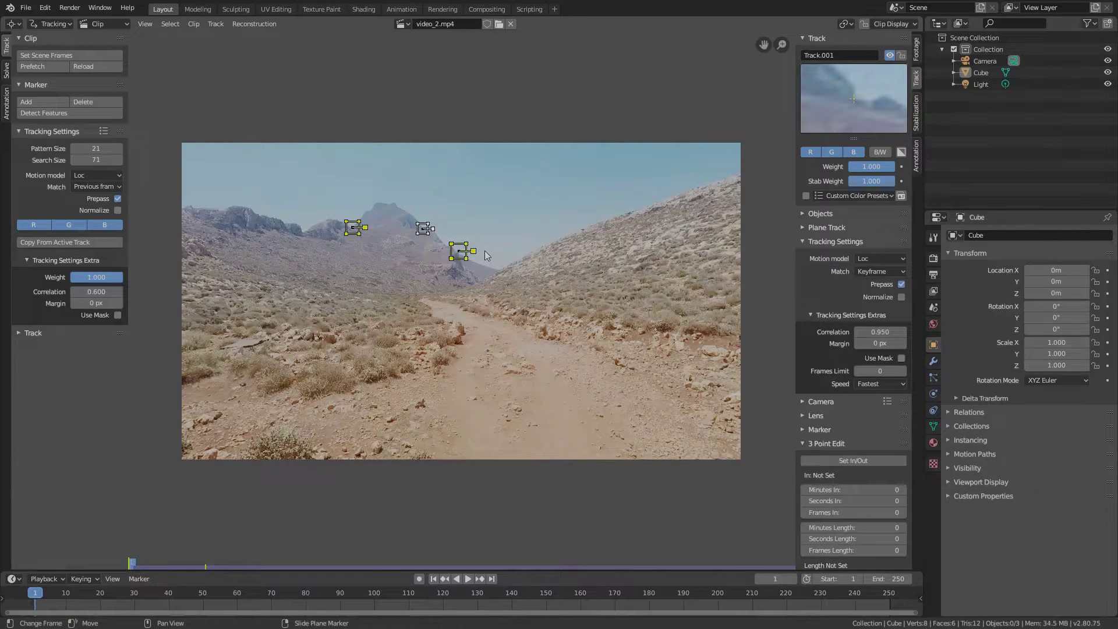
{"action": "left_click", "coordinate": [12, 333]}
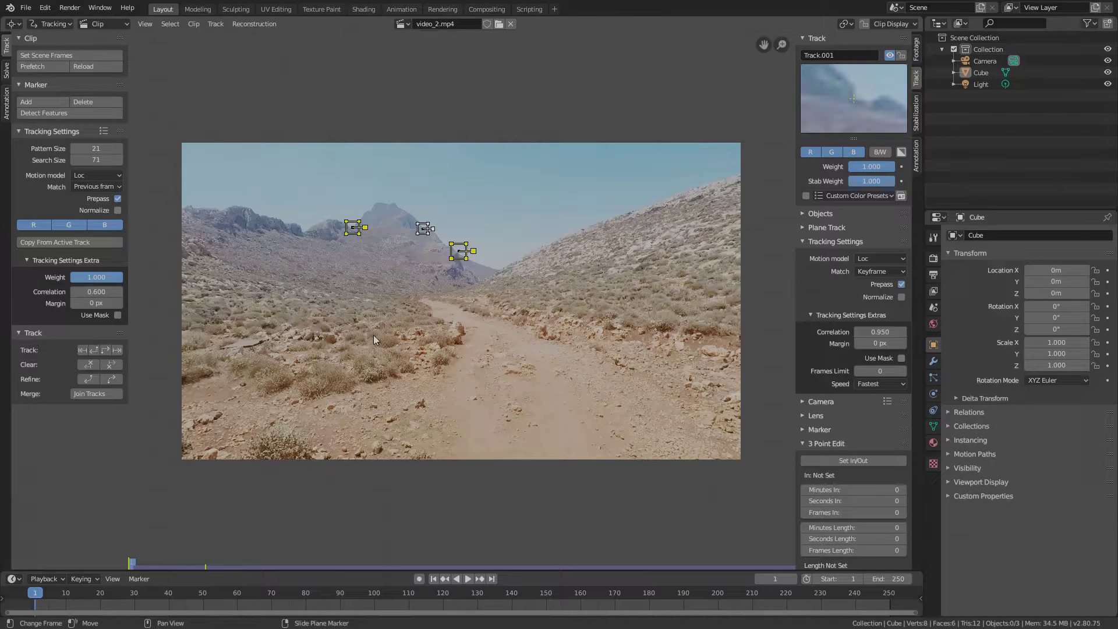
{"action": "left_click", "coordinate": [917, 50]}
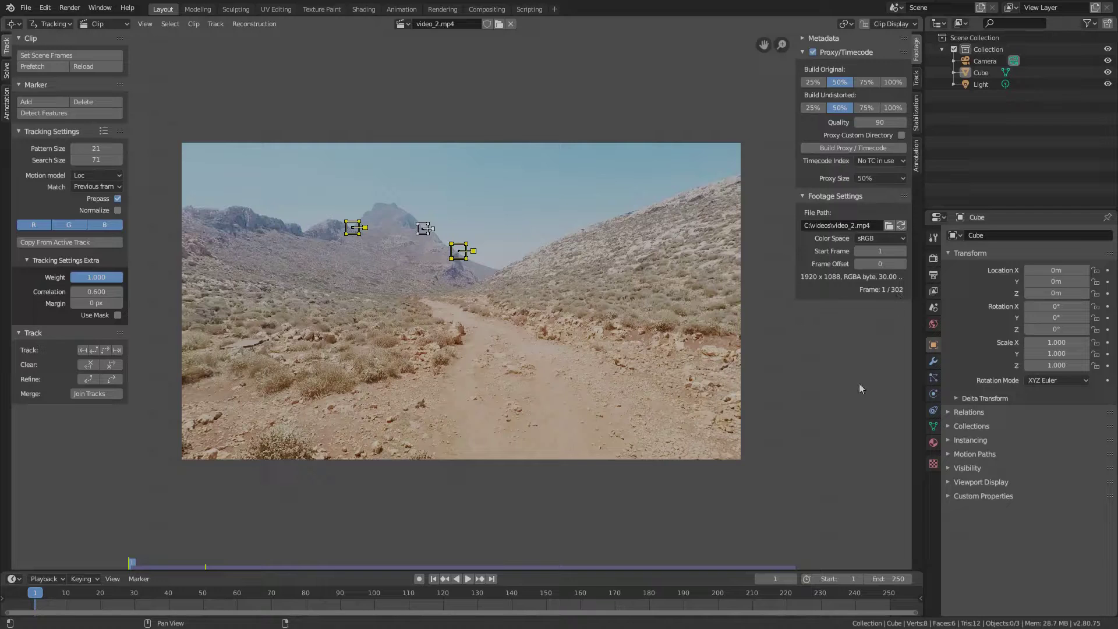
{"action": "left_click", "coordinate": [888, 577]}
{"action": "type", "text": "500"}
{"action": "key", "text": "Return"}
{"action": "scroll", "coordinate": [519, 600], "scroll_direction": "down", "scroll_amount": 8}
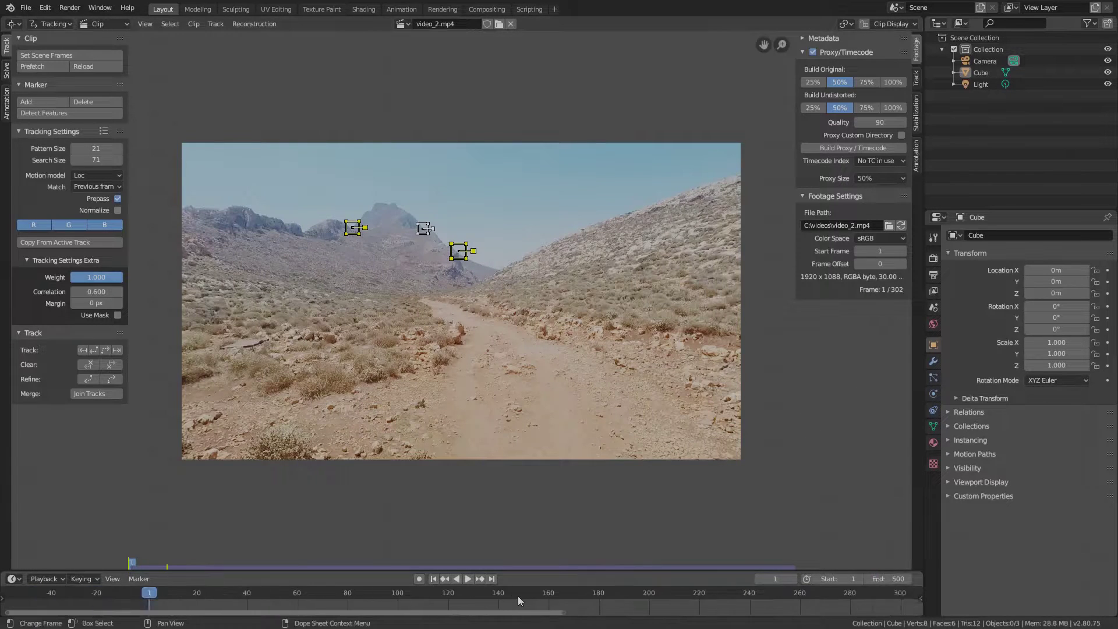
{"action": "scroll", "coordinate": [799, 608], "scroll_direction": "down", "scroll_amount": 2}
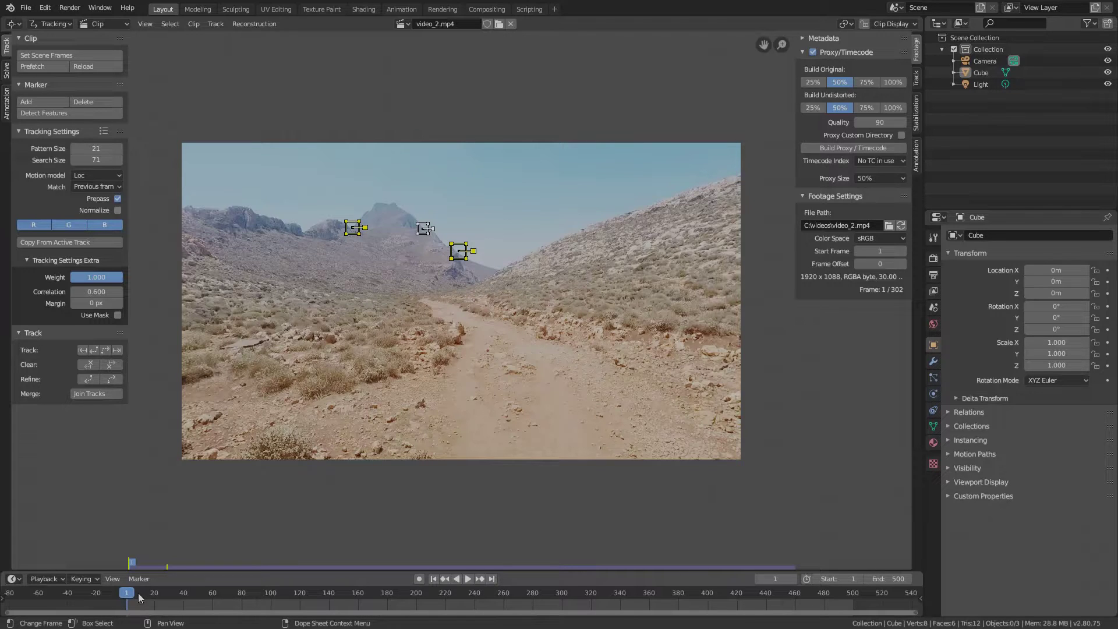
{"action": "left_click", "coordinate": [105, 350]}
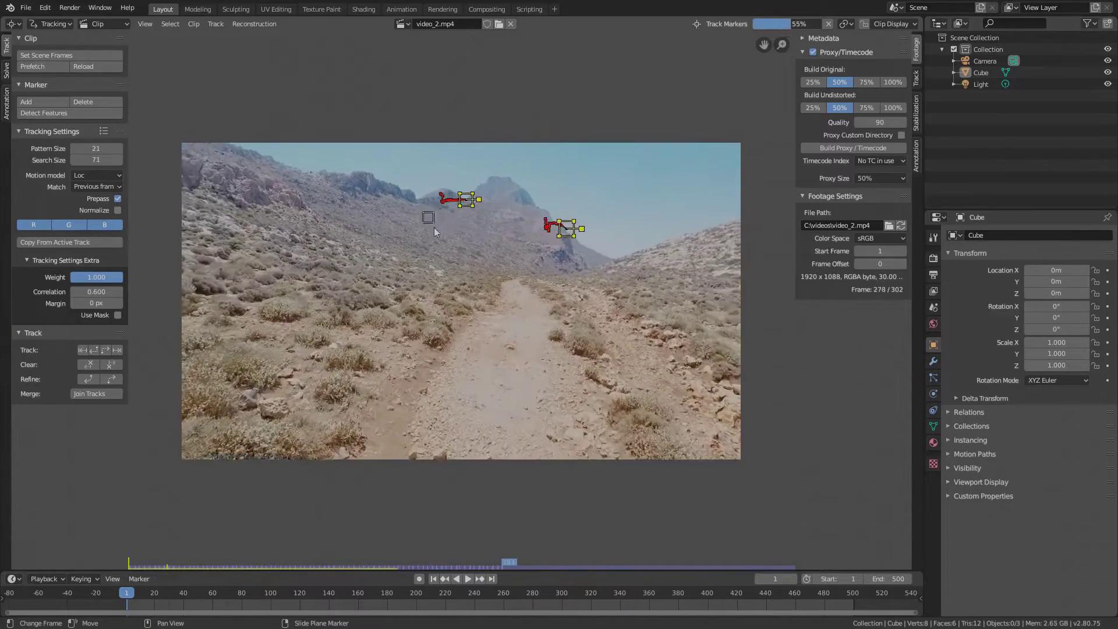
- At frame 203, select the drifted middle marker Track.001, set its correlation to 0.85 and enlarge it slightly
{"action": "left_click", "coordinate": [917, 78]}
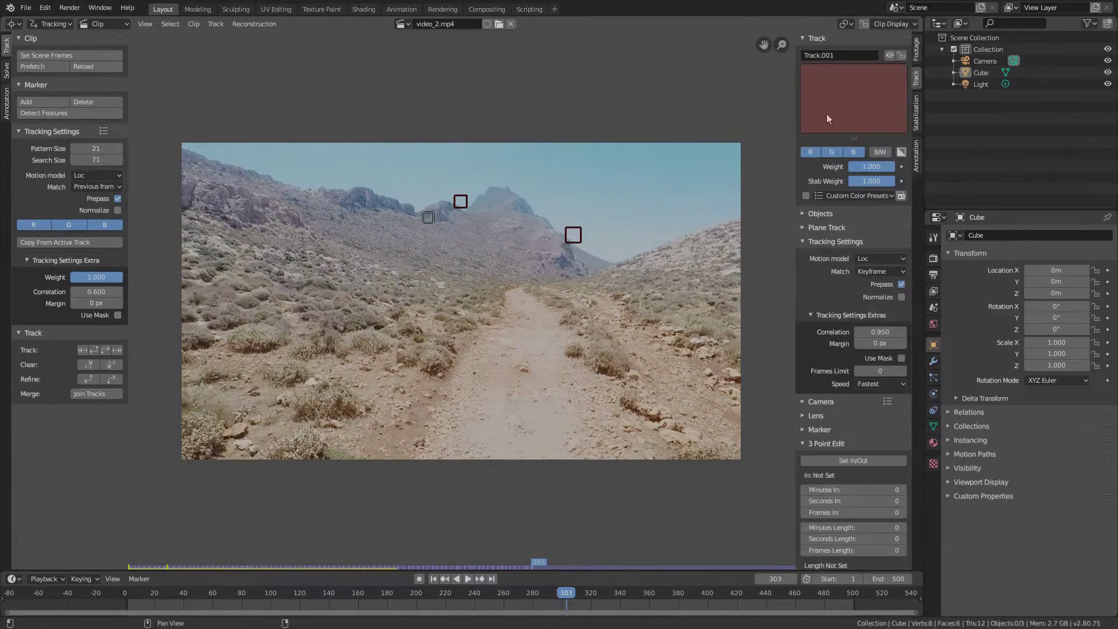
{"action": "left_click_drag", "start_coordinate": [567, 593], "coordinate": [421, 592]}
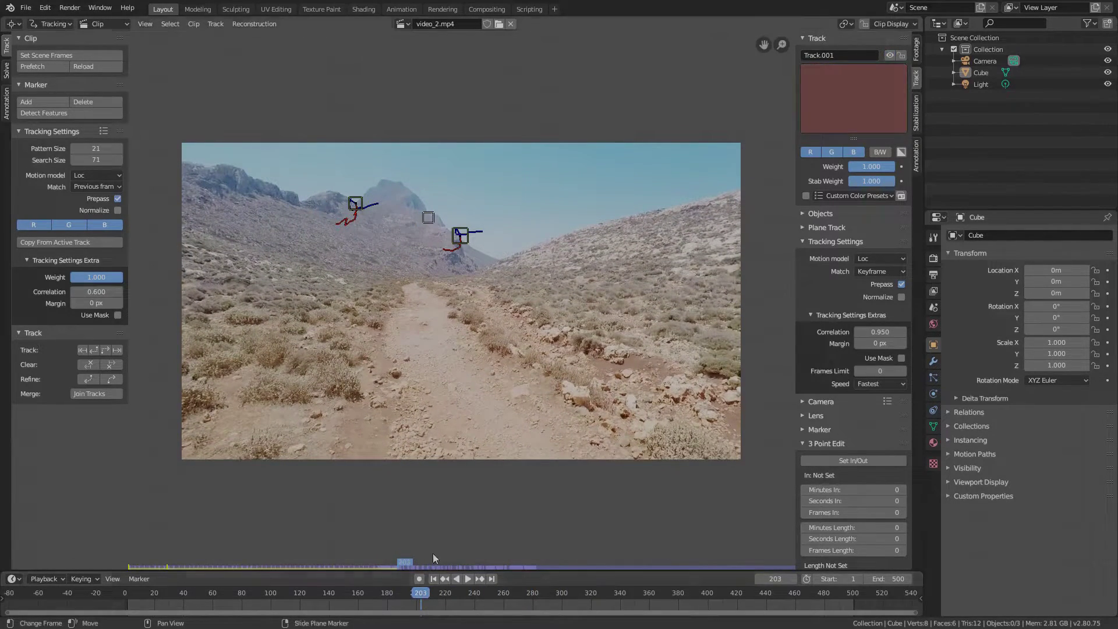
{"action": "left_click", "coordinate": [433, 220]}
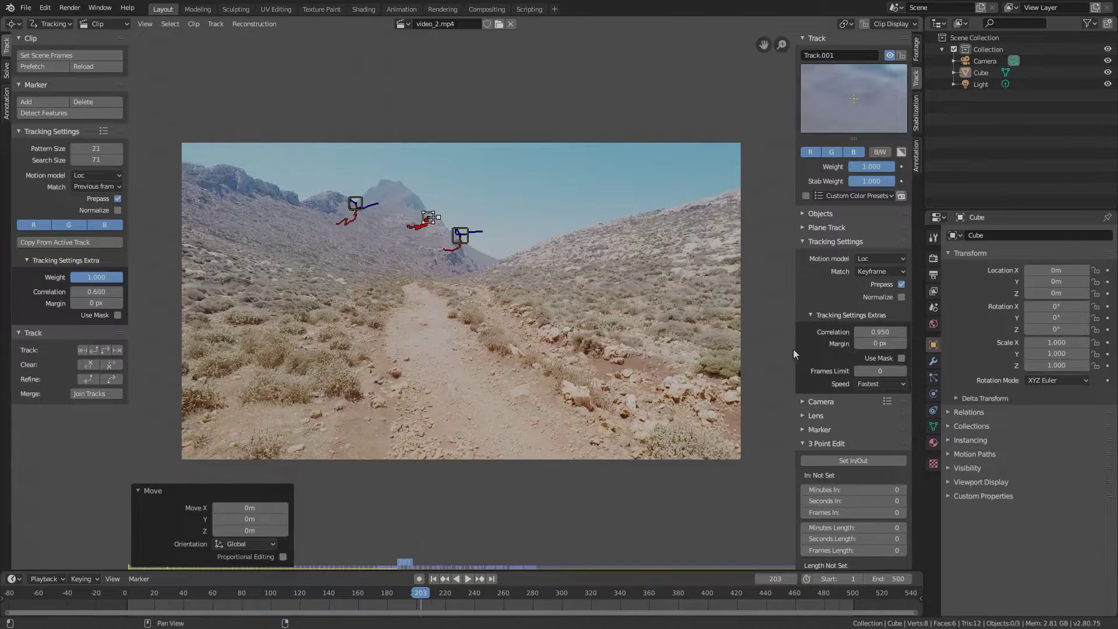
{"action": "left_click", "coordinate": [553, 471]}
{"action": "left_click", "coordinate": [418, 212]}
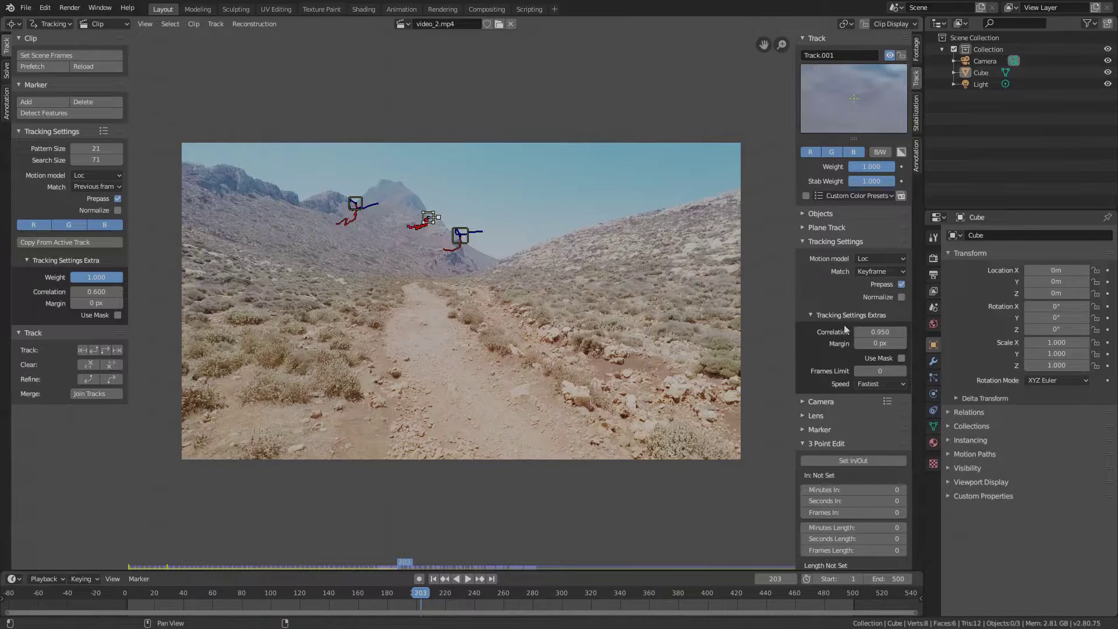
{"action": "left_click", "coordinate": [882, 332]}
{"action": "type", "text": "0.85"}
{"action": "key", "text": "Return"}
{"action": "key", "text": "s"}
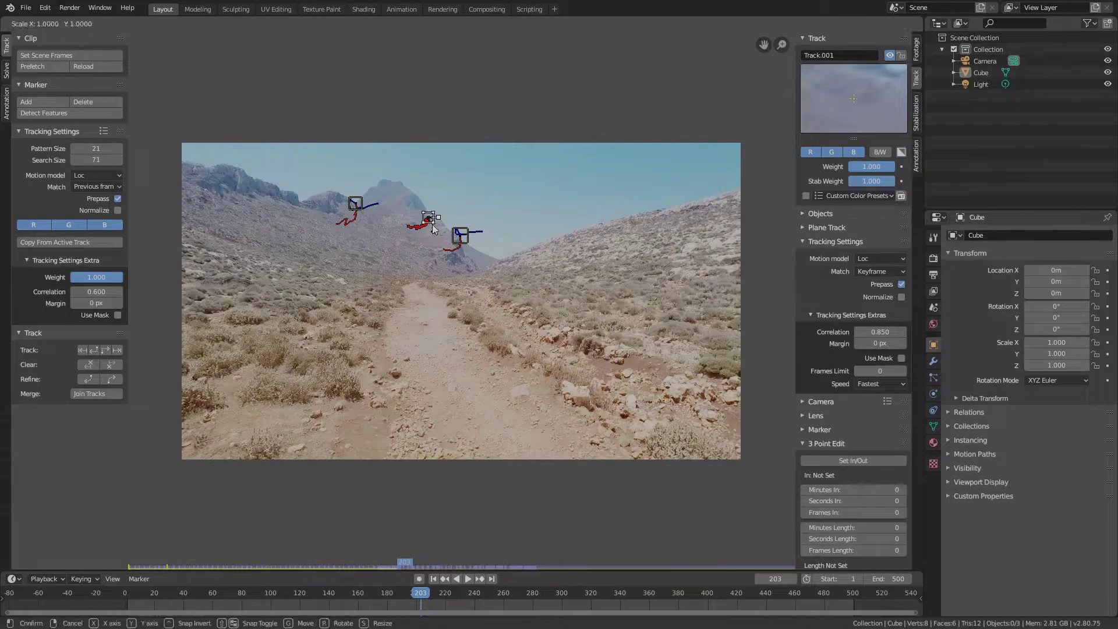
{"action": "left_click", "coordinate": [438, 229]}
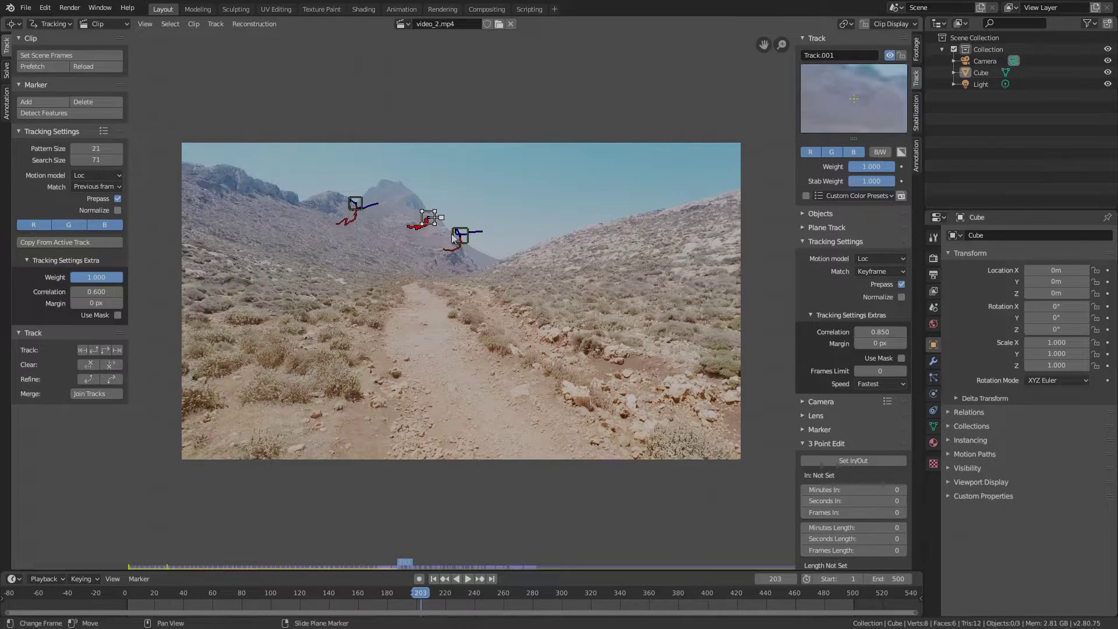
- Lock the two outer tracks, then track the middle marker forward from frame 202 to the clip's end
{"action": "left_click", "coordinate": [356, 205]}
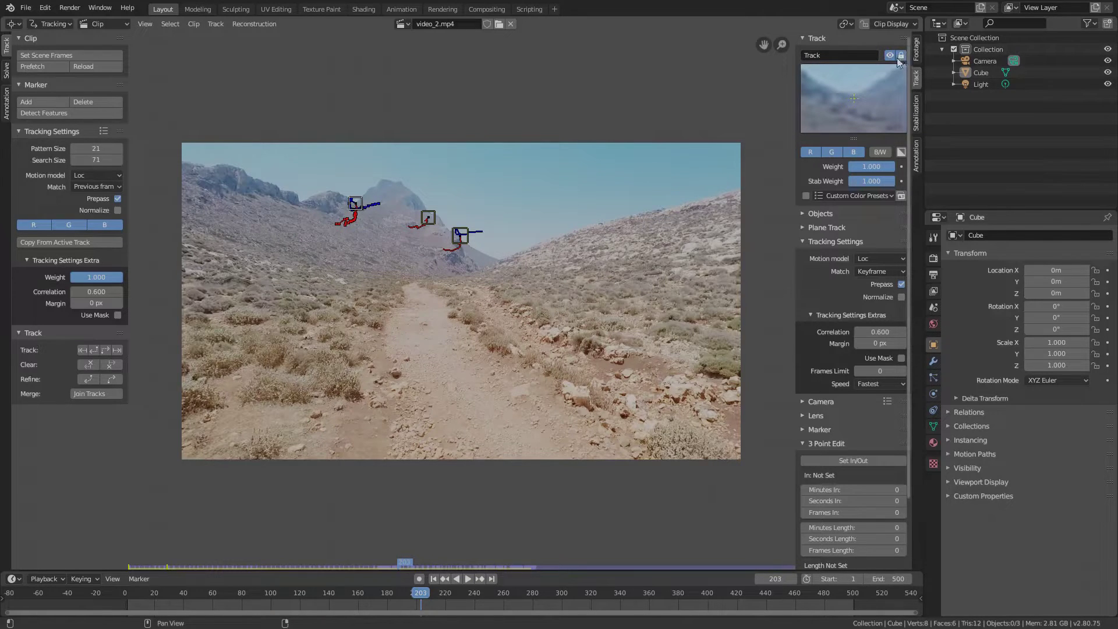
{"action": "left_click", "coordinate": [460, 235]}
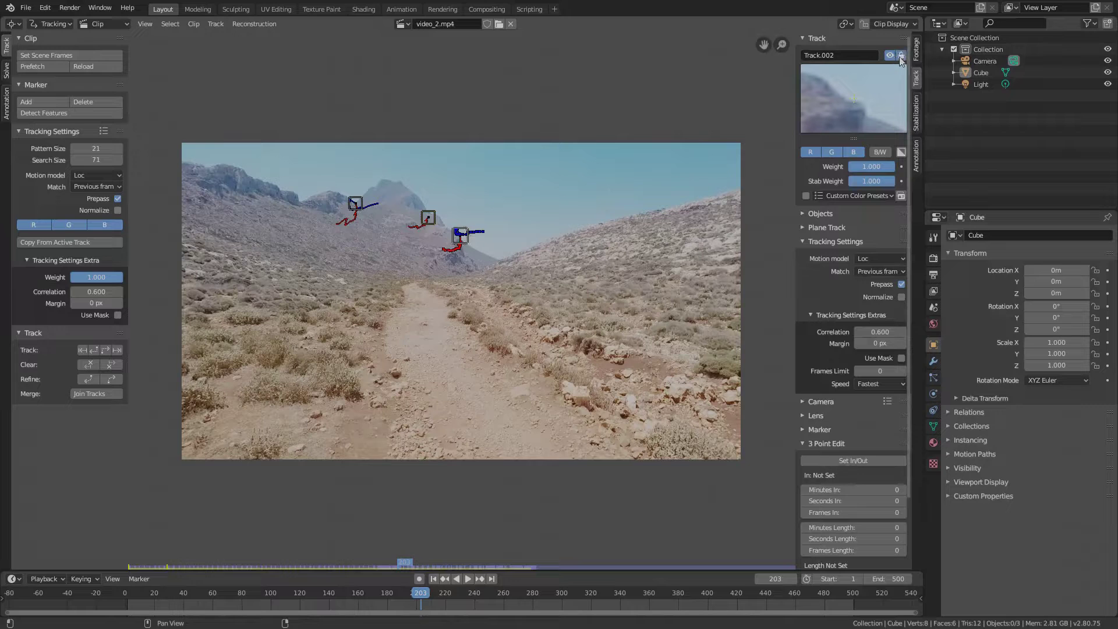
{"action": "left_click", "coordinate": [428, 220]}
{"action": "left_click_drag", "start_coordinate": [420, 594], "coordinate": [420, 593]}
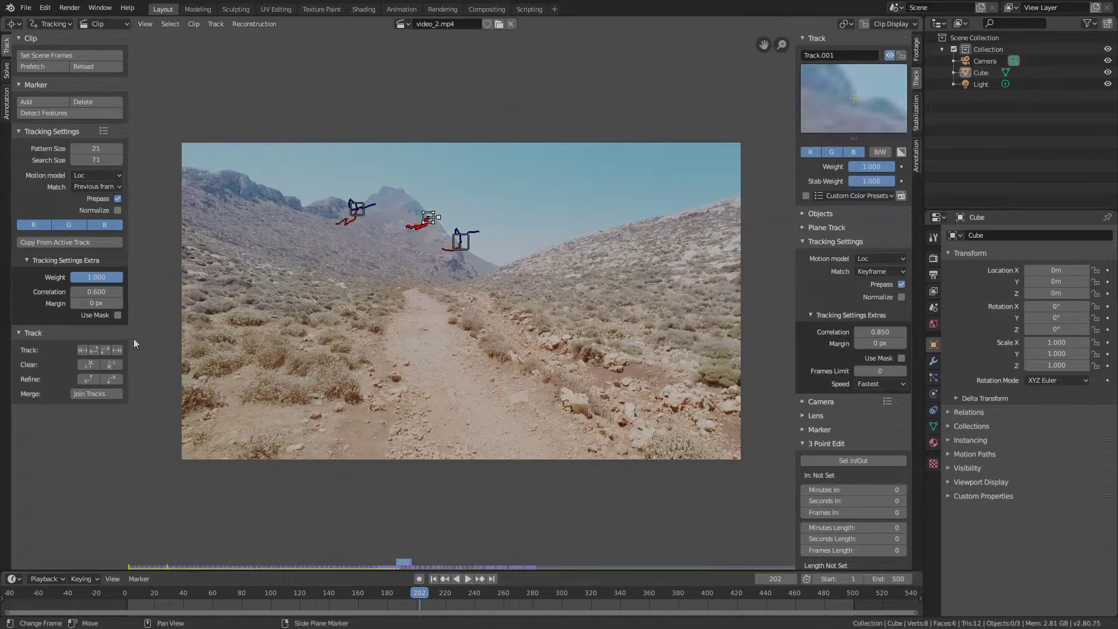
{"action": "left_click", "coordinate": [117, 350]}
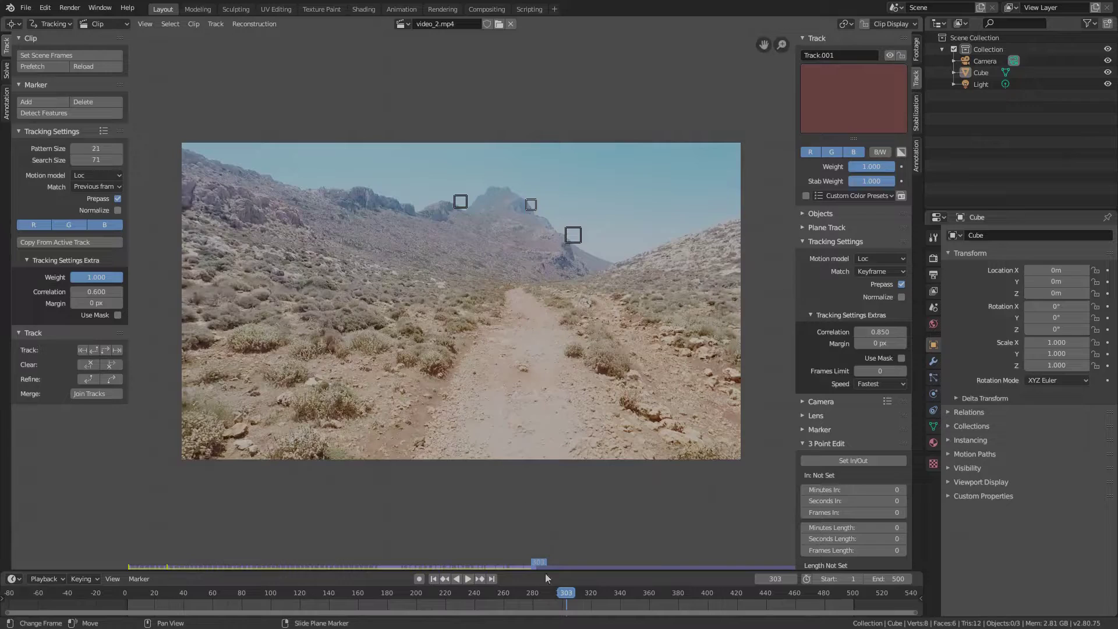
- At frame 302, move the middle marker back onto its skyline feature and lock its track
{"action": "mouse_move", "coordinate": [569, 593]}
{"action": "left_mouse_down"}
{"action": "mouse_move", "coordinate": [534, 593]}
{"action": "mouse_move", "coordinate": [565, 582]}
{"action": "left_mouse_up"}
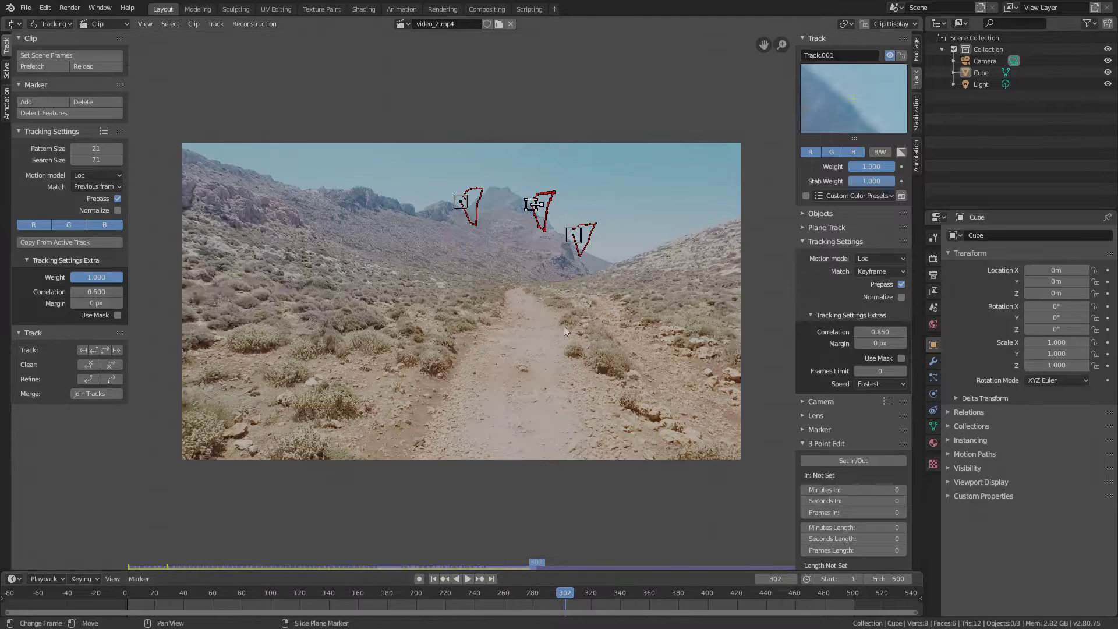
{"action": "scroll", "coordinate": [564, 330], "scroll_direction": "up", "scroll_amount": 1}
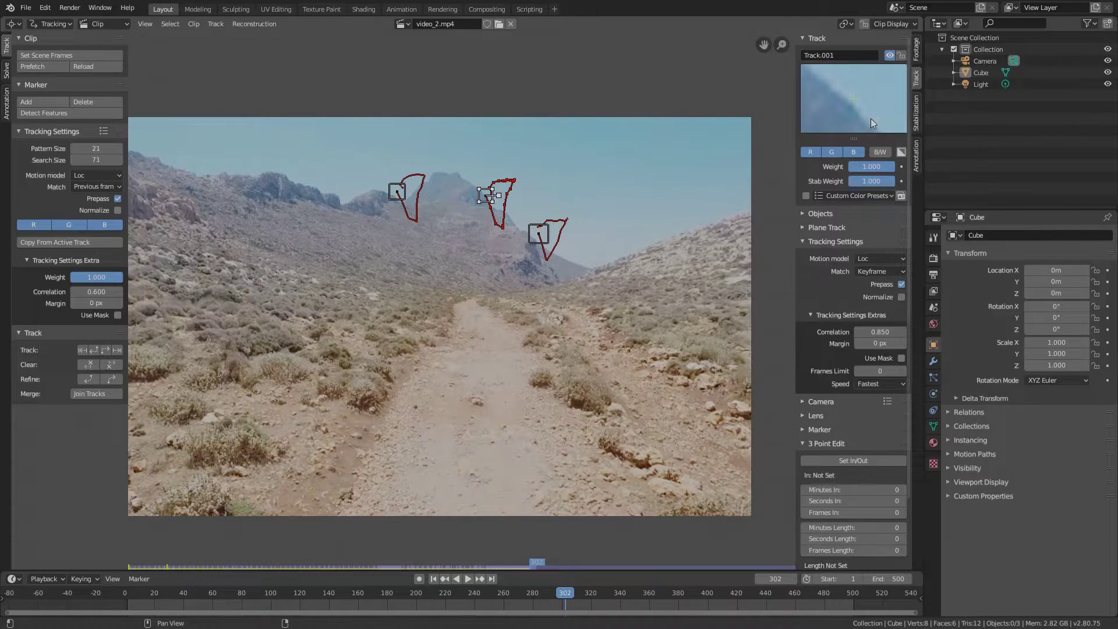
{"action": "mouse_move", "coordinate": [874, 120]}
{"action": "left_mouse_down"}
{"action": "mouse_move", "coordinate": [854, 65]}
{"action": "mouse_move", "coordinate": [863, 111]}
{"action": "left_mouse_up"}
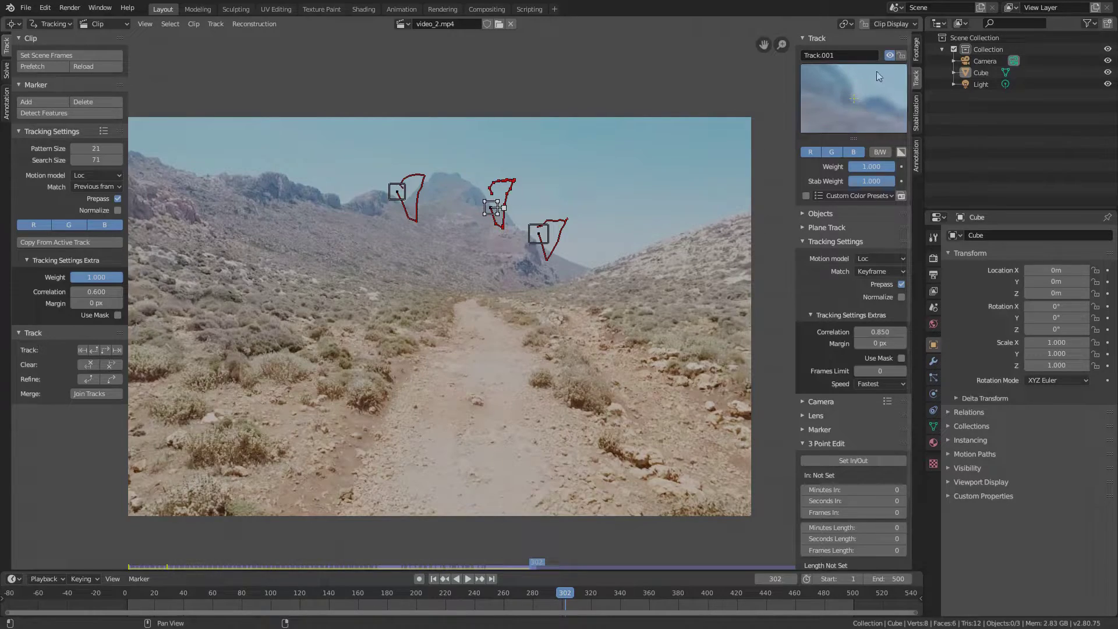
{"action": "left_click", "coordinate": [900, 56]}
- Unlock the lower skyline track Track.002 at frame 47 and reposition its marker on the rock edge
{"action": "left_click", "coordinate": [538, 235]}
{"action": "mouse_move", "coordinate": [565, 600]}
{"action": "left_mouse_down"}
{"action": "mouse_move", "coordinate": [290, 551]}
{"action": "mouse_move", "coordinate": [159, 543]}
{"action": "mouse_move", "coordinate": [292, 561]}
{"action": "mouse_move", "coordinate": [243, 564]}
{"action": "mouse_move", "coordinate": [261, 559]}
{"action": "left_mouse_up"}
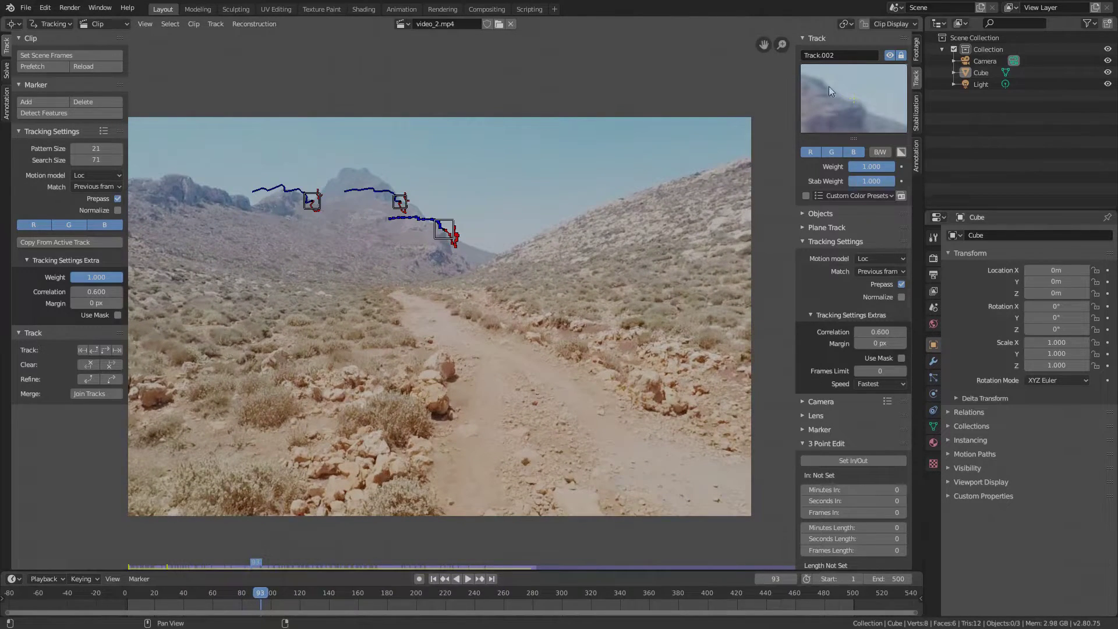
{"action": "left_click_drag", "start_coordinate": [260, 598], "coordinate": [195, 566]}
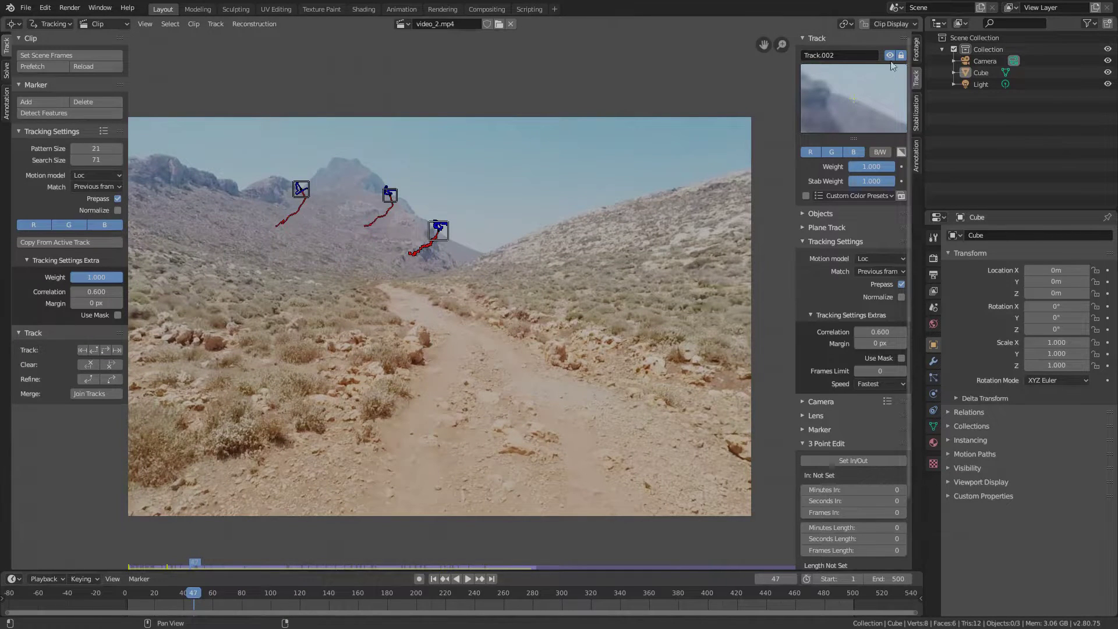
{"action": "left_click_drag", "start_coordinate": [854, 92], "coordinate": [876, 137]}
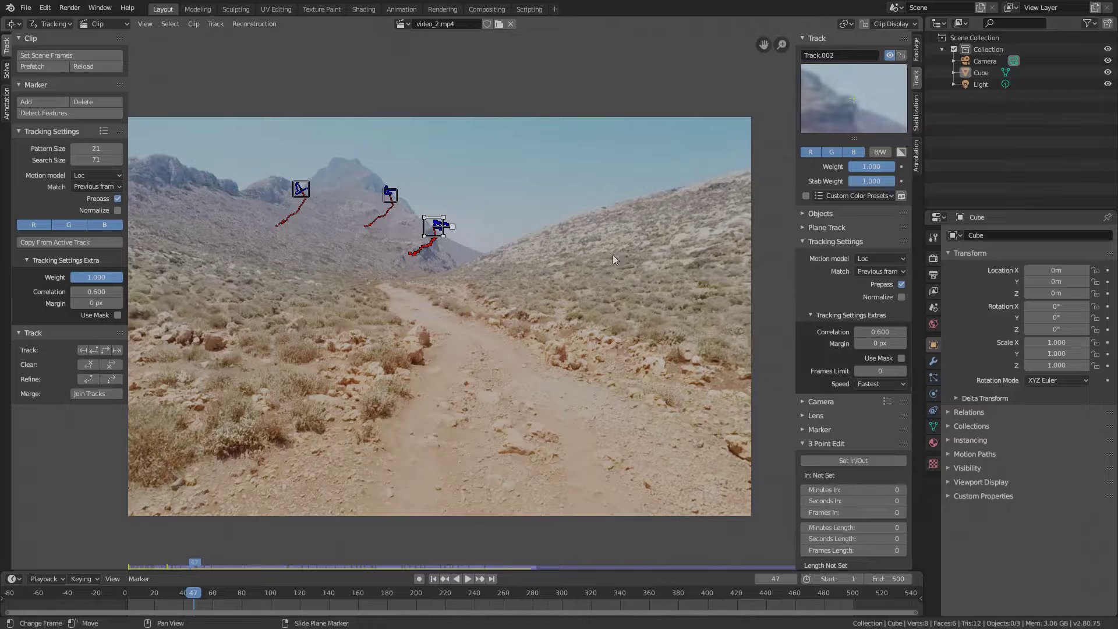
- Clear Track.002's path after frame 47, then retrack it forward with a correlation of 0.95
{"action": "left_click", "coordinate": [119, 364]}
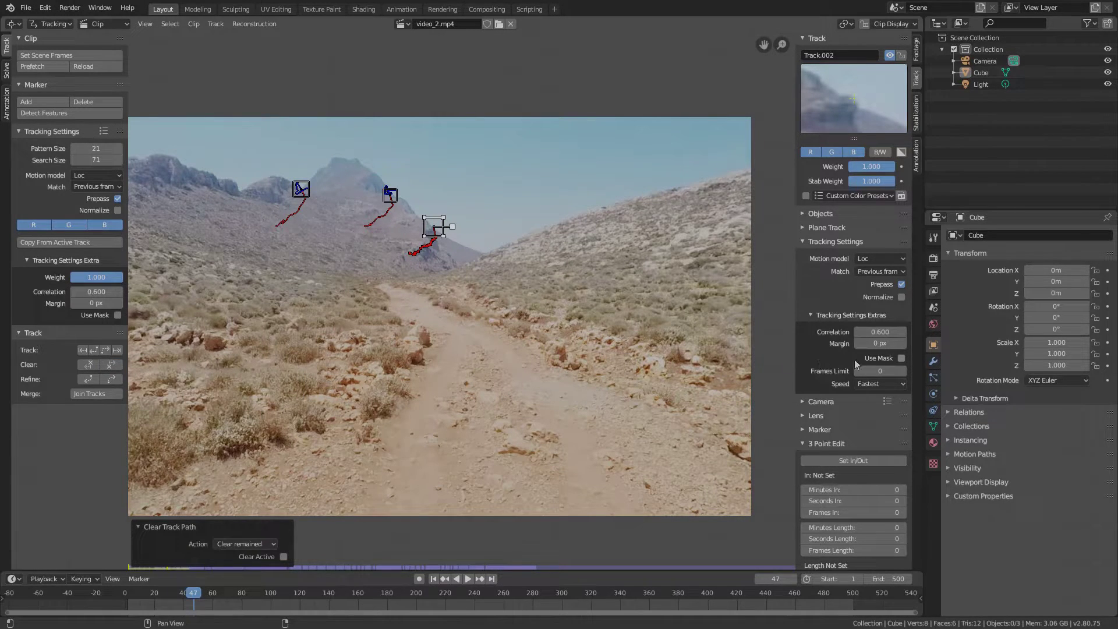
{"action": "left_click_drag", "start_coordinate": [874, 333], "coordinate": [897, 341]}
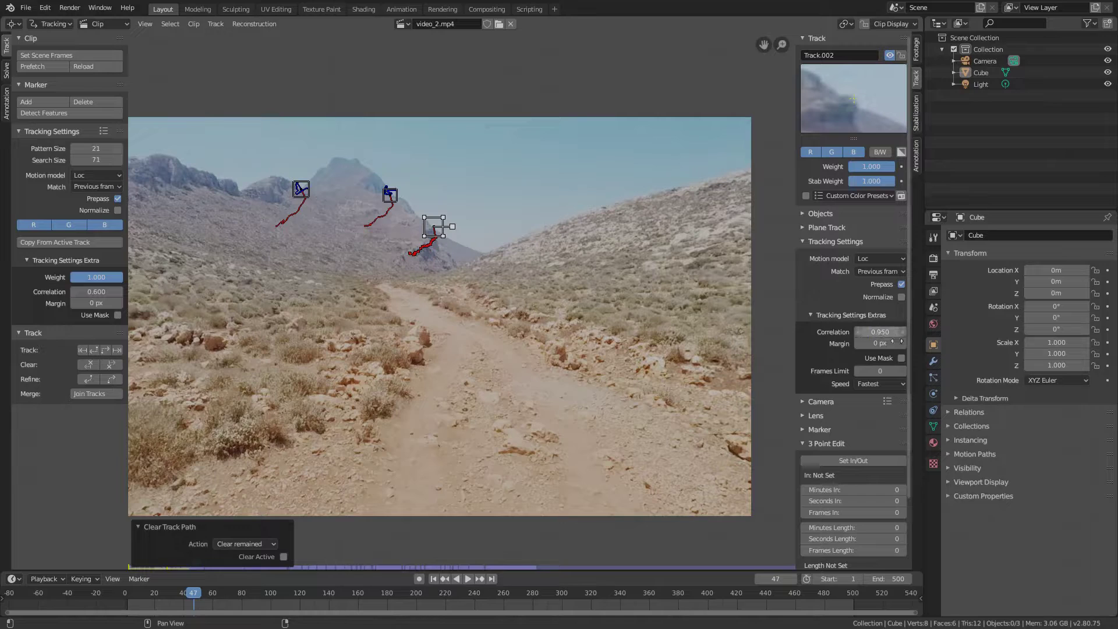
{"action": "left_click", "coordinate": [116, 351]}
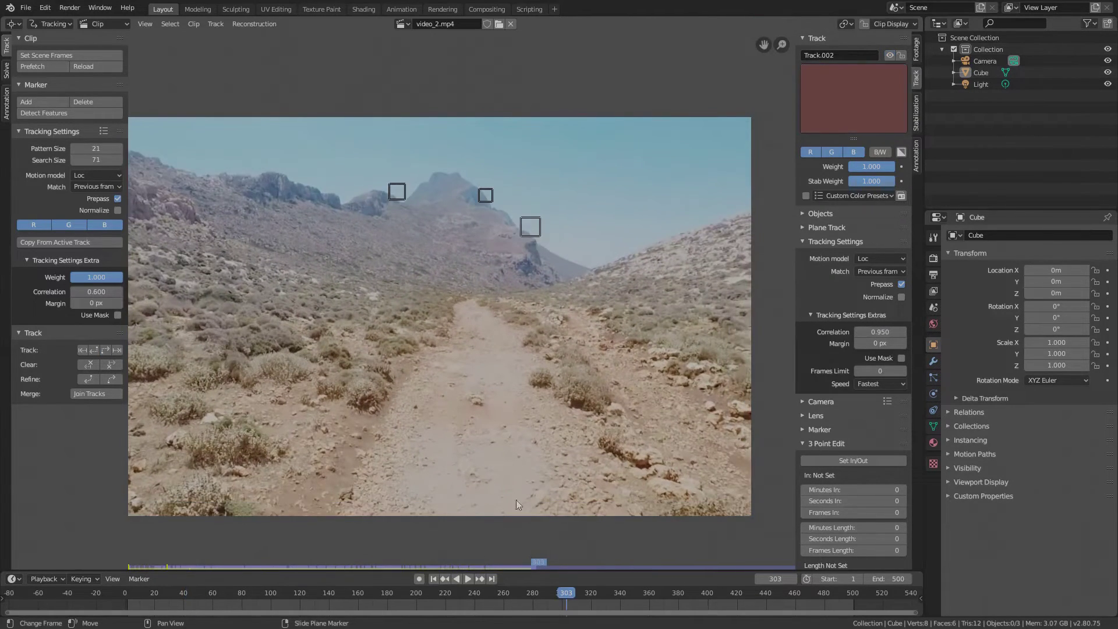
- At frame 302, move Track.002's marker back onto the rock edge, then check it at frame 127 and lock the track
{"action": "left_click_drag", "start_coordinate": [565, 594], "coordinate": [564, 594]}
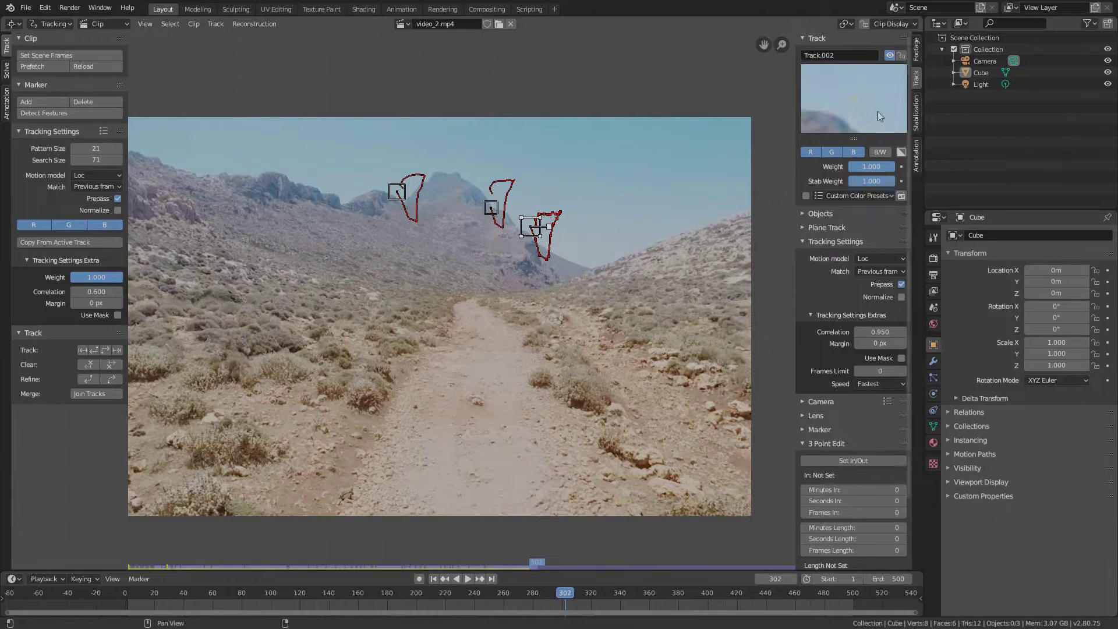
{"action": "left_click_drag", "start_coordinate": [878, 111], "coordinate": [843, 7]}
{"action": "left_click_drag", "start_coordinate": [557, 598], "coordinate": [310, 593]}
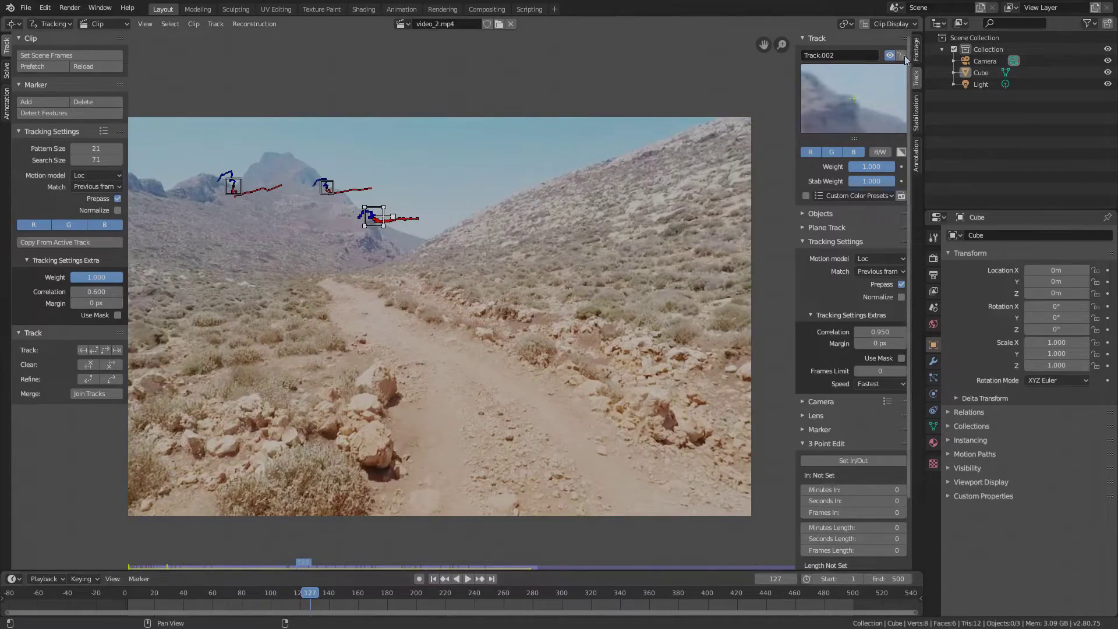
- Play the clip from frame 127 to check that the markers follow their features, then return to frame 1
{"action": "left_click", "coordinate": [234, 187]}
{"action": "key", "text": "space"}
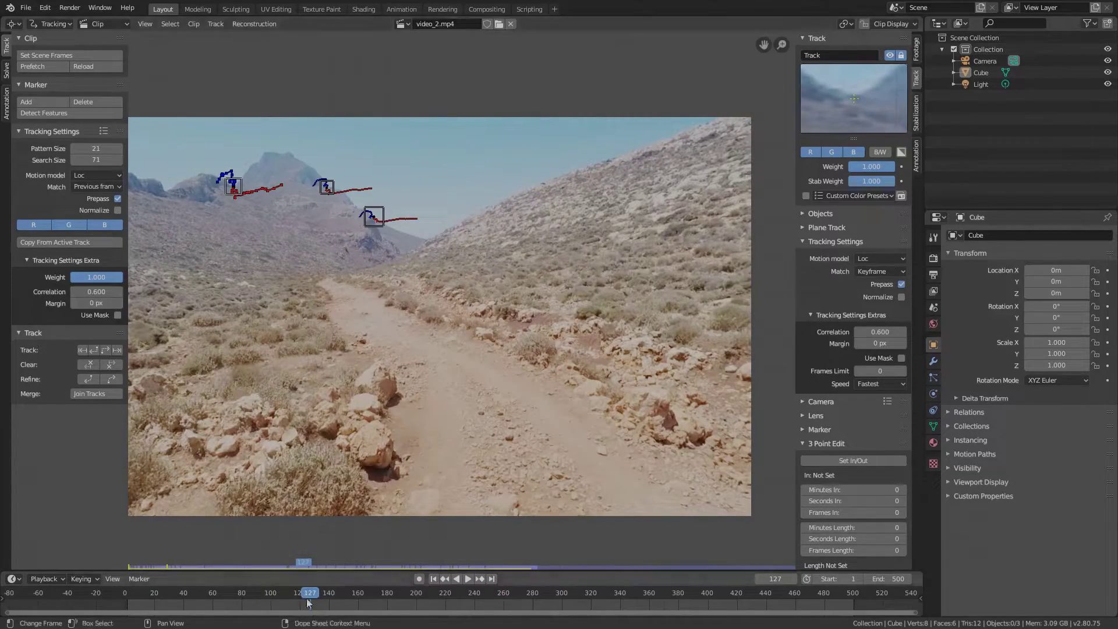
{"action": "key", "text": "space"}
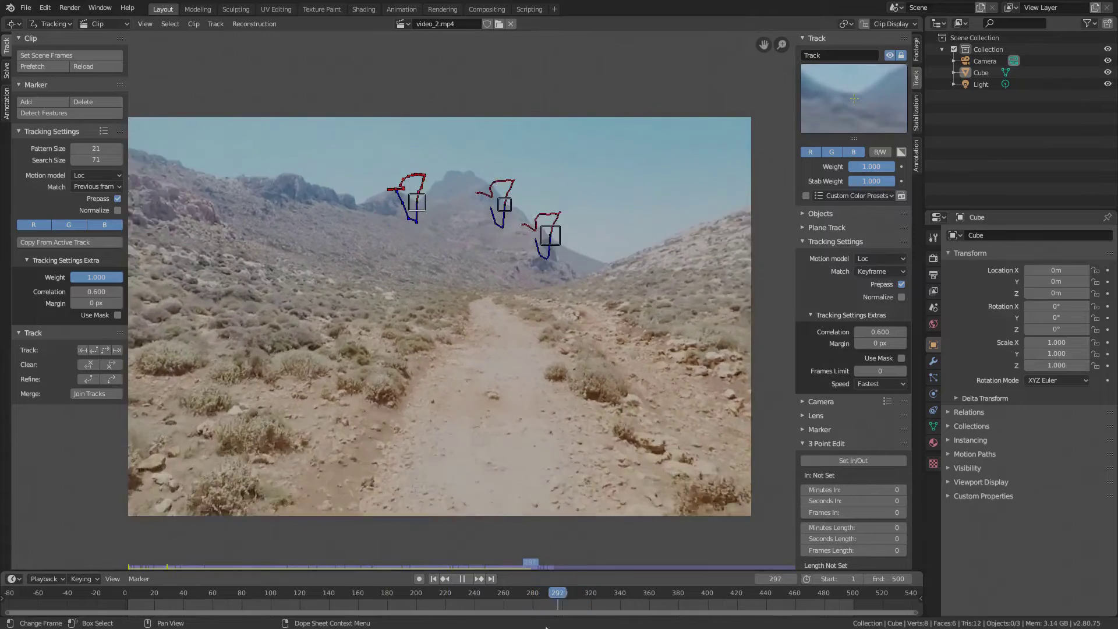
{"action": "left_click_drag", "start_coordinate": [557, 606], "coordinate": [127, 606]}
{"action": "middle_click_drag", "start_coordinate": [339, 310], "coordinate": [410, 313]}
{"action": "scroll", "coordinate": [411, 313], "scroll_direction": "down", "scroll_amount": 1}
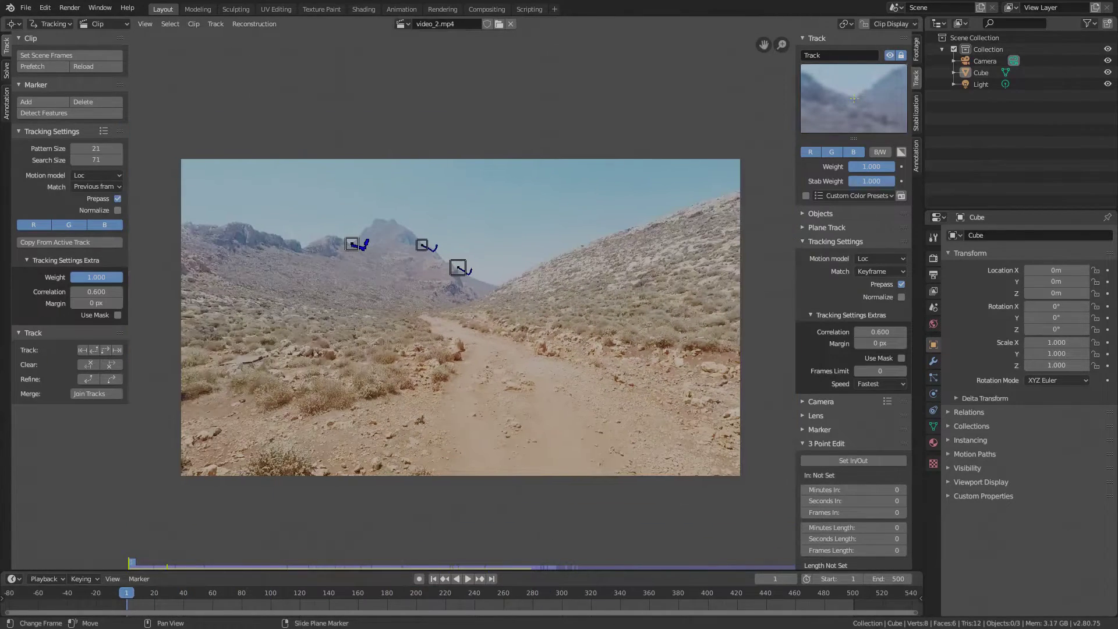
- Enable 2D stabilization with rotation and select all three tracks
{"action": "left_click", "coordinate": [918, 115]}
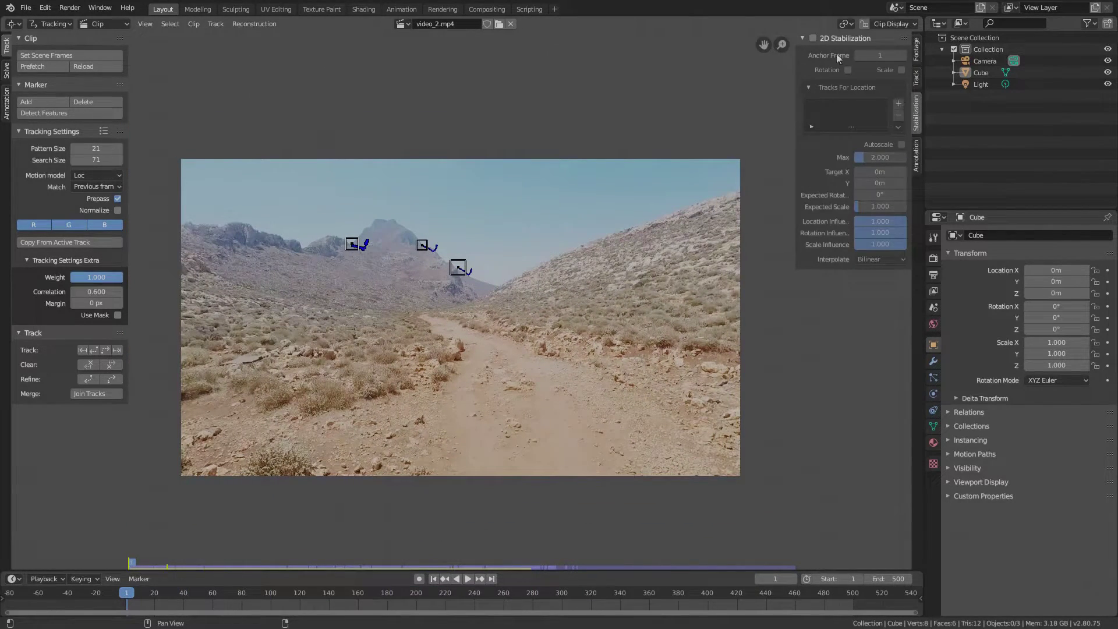
{"action": "left_click", "coordinate": [813, 39]}
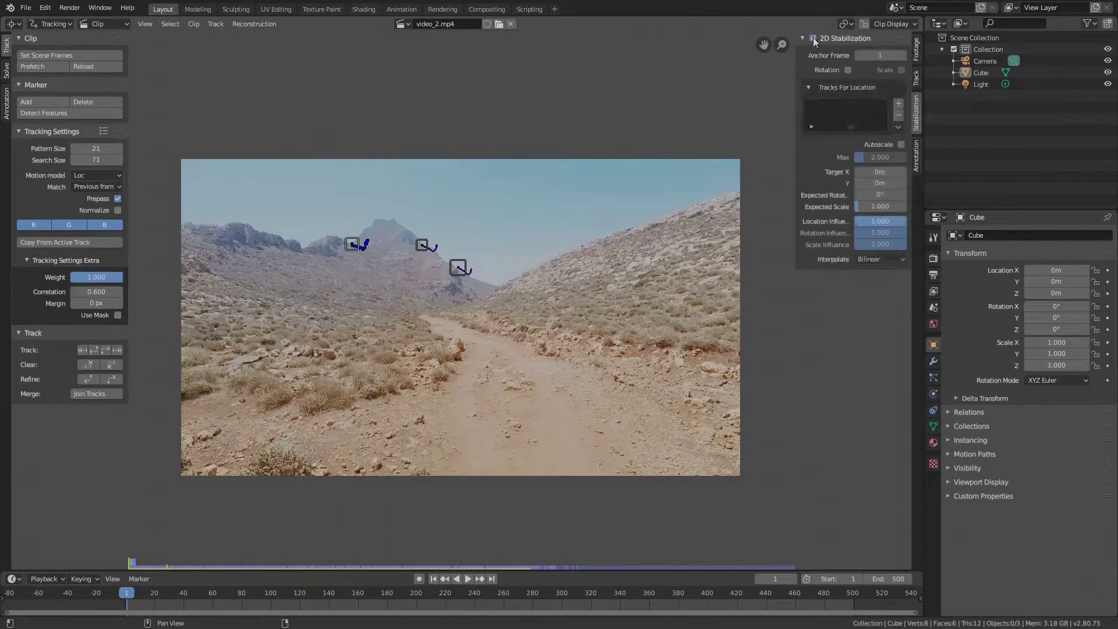
{"action": "left_click", "coordinate": [848, 70]}
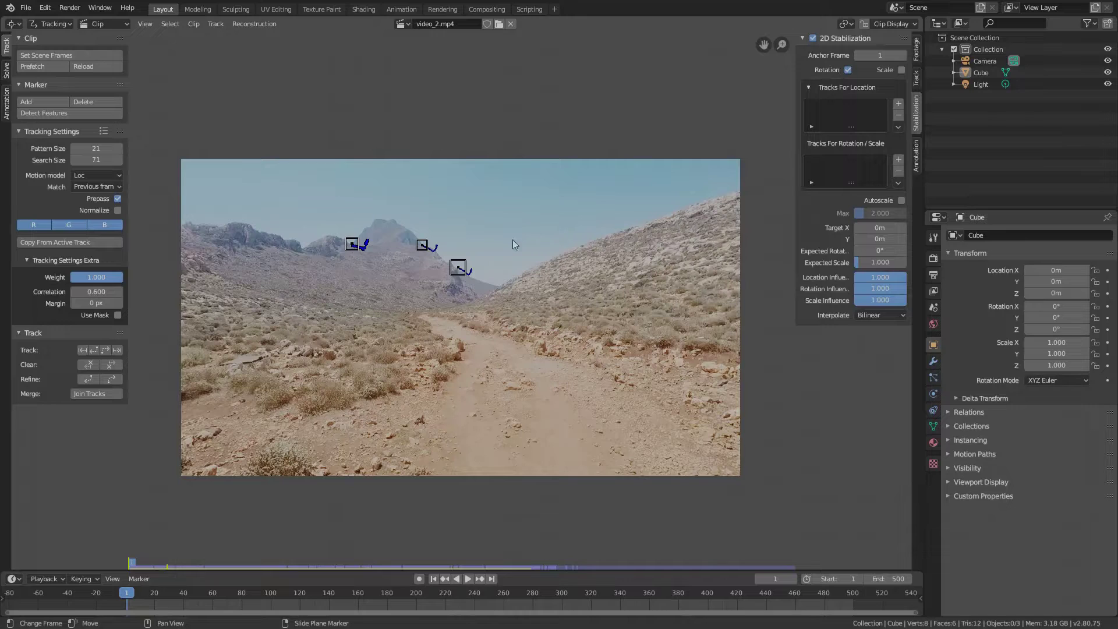
{"action": "key", "text": "a"}
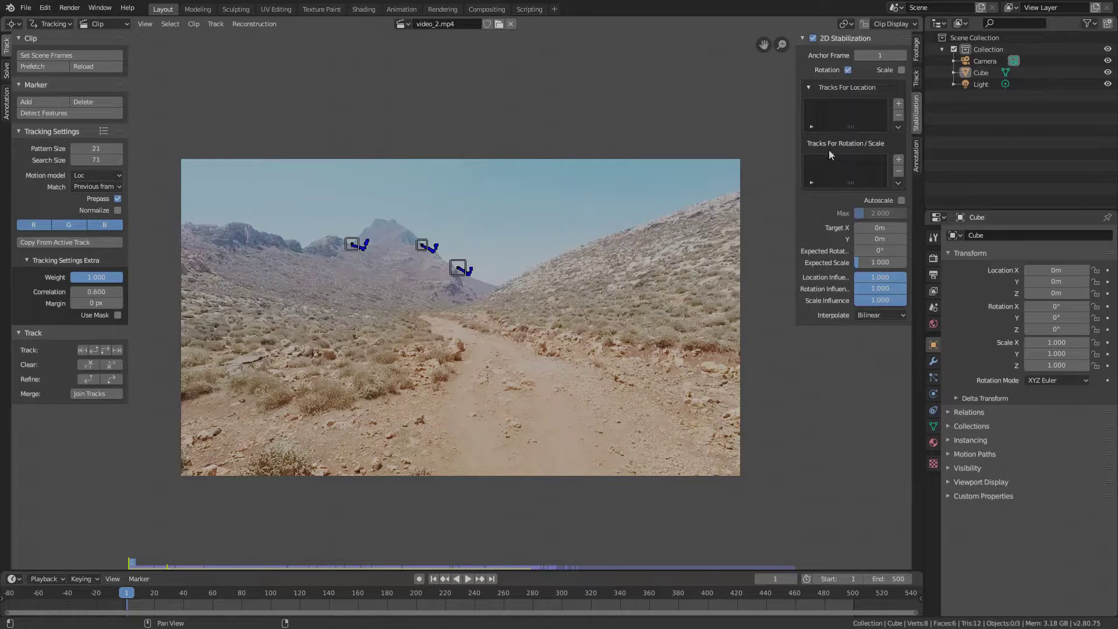
- Add the selected tracks to both the location and the rotation/scale stabilization lists, then enable Autoscale
{"action": "left_click", "coordinate": [899, 106]}
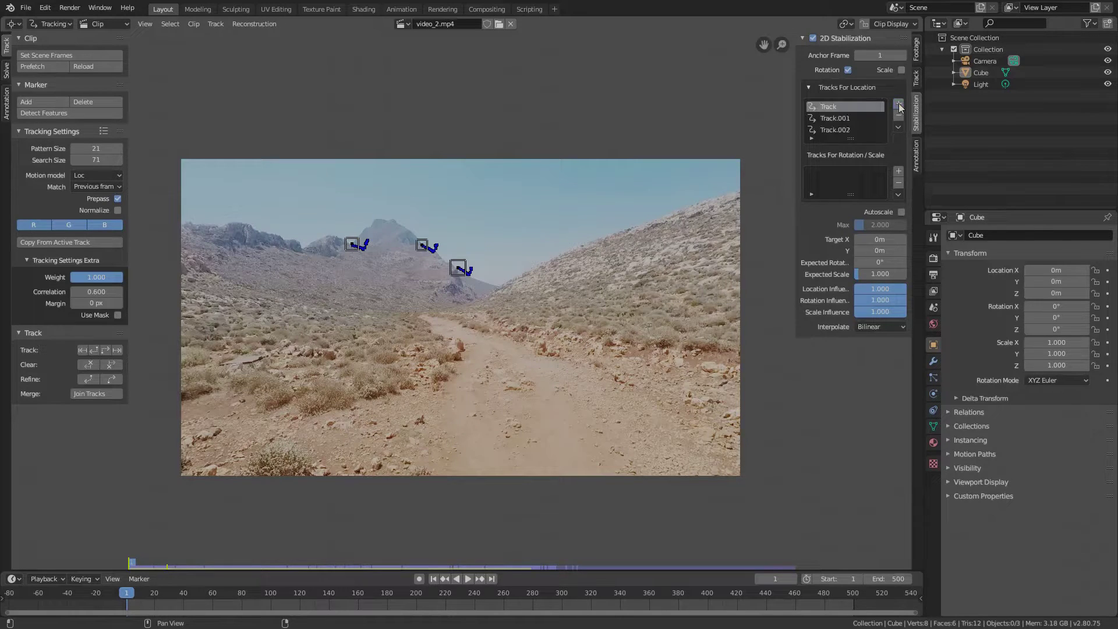
{"action": "left_click", "coordinate": [899, 172]}
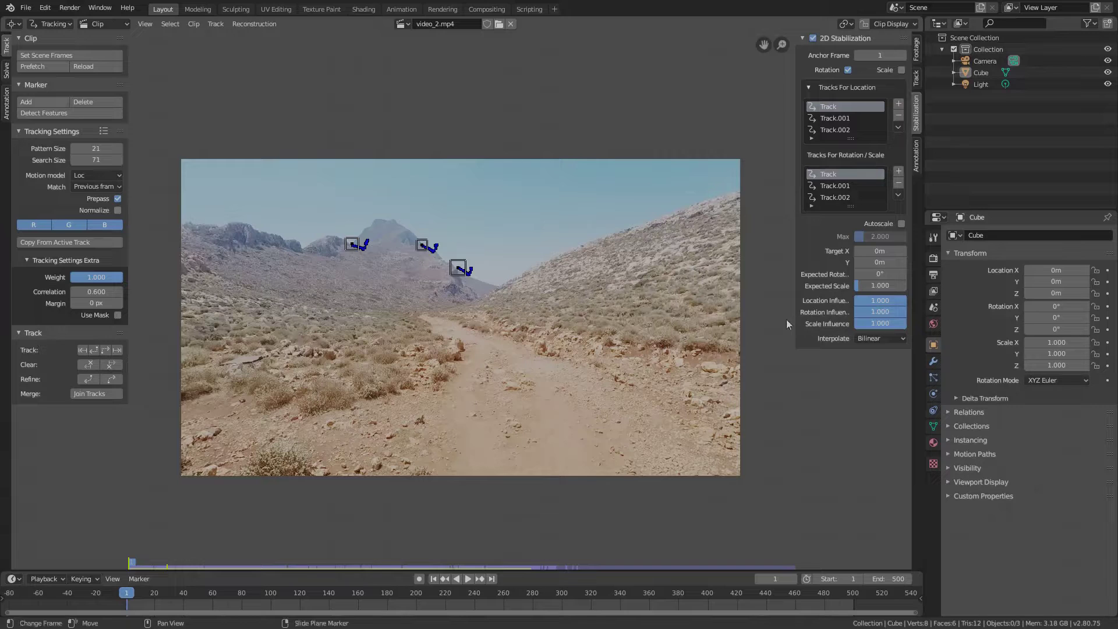
{"action": "left_click", "coordinate": [901, 224]}
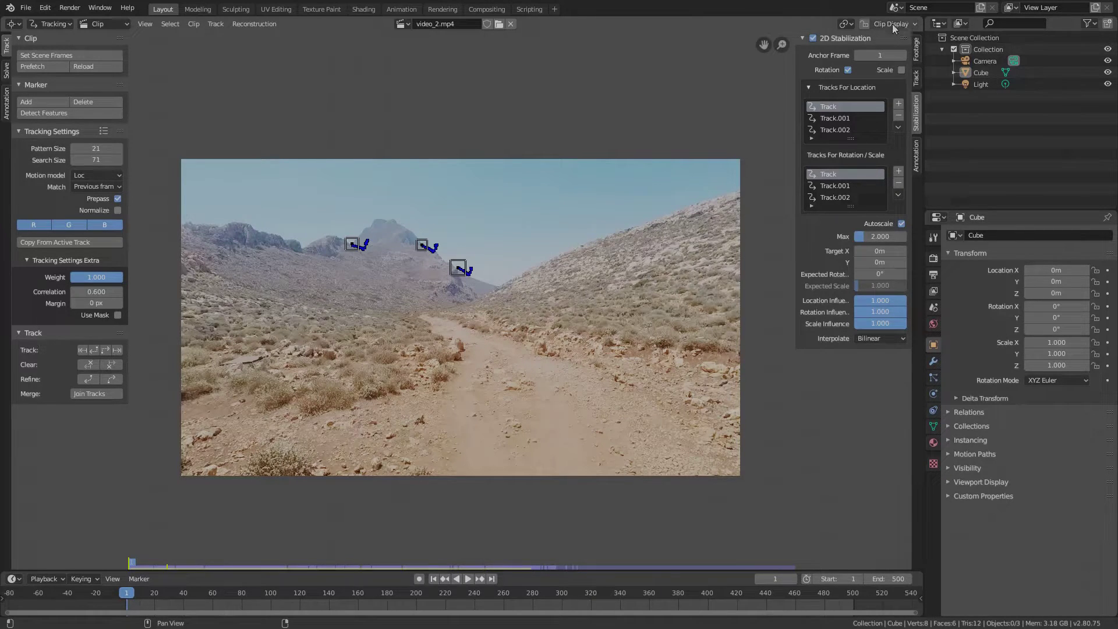
- Show the stabilized result of the clip in the viewer, framed so its full outline fits
{"action": "left_click", "coordinate": [892, 23]}
{"action": "left_click", "coordinate": [869, 83]}
{"action": "scroll", "coordinate": [590, 148], "scroll_direction": "down", "scroll_amount": 4}
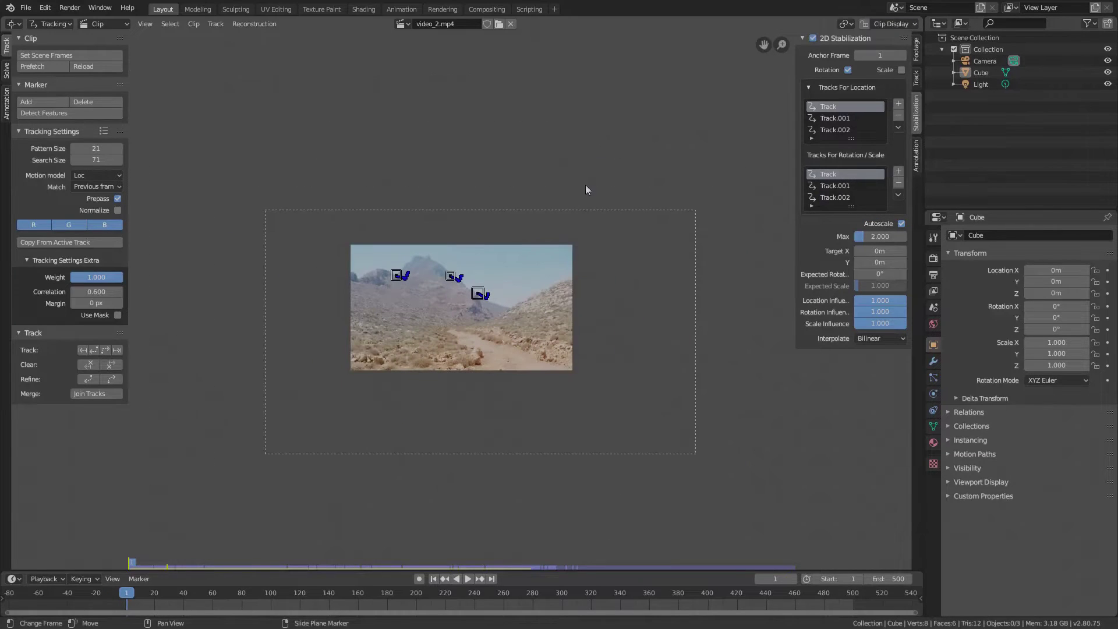
{"action": "middle_click_drag", "start_coordinate": [569, 232], "coordinate": [550, 220]}
{"action": "scroll", "coordinate": [577, 226], "scroll_direction": "up", "scroll_amount": 2}
{"action": "scroll", "coordinate": [536, 237], "scroll_direction": "down", "scroll_amount": 1}
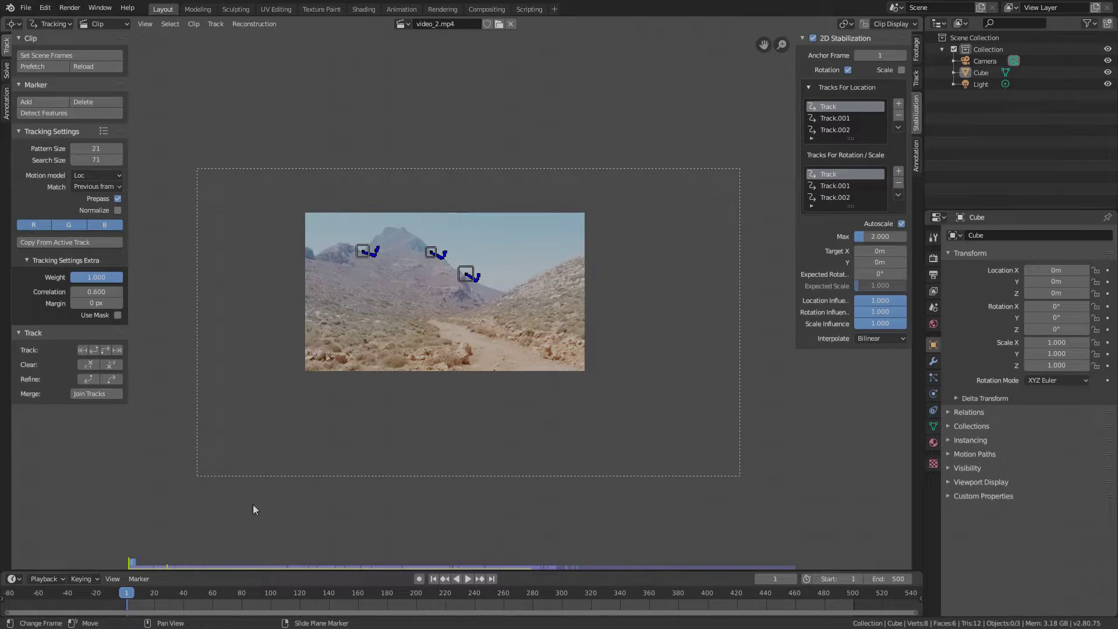
- Play the stabilized clip to check the autoscaled framing, then return to frame 1
{"action": "left_click", "coordinate": [469, 579]}
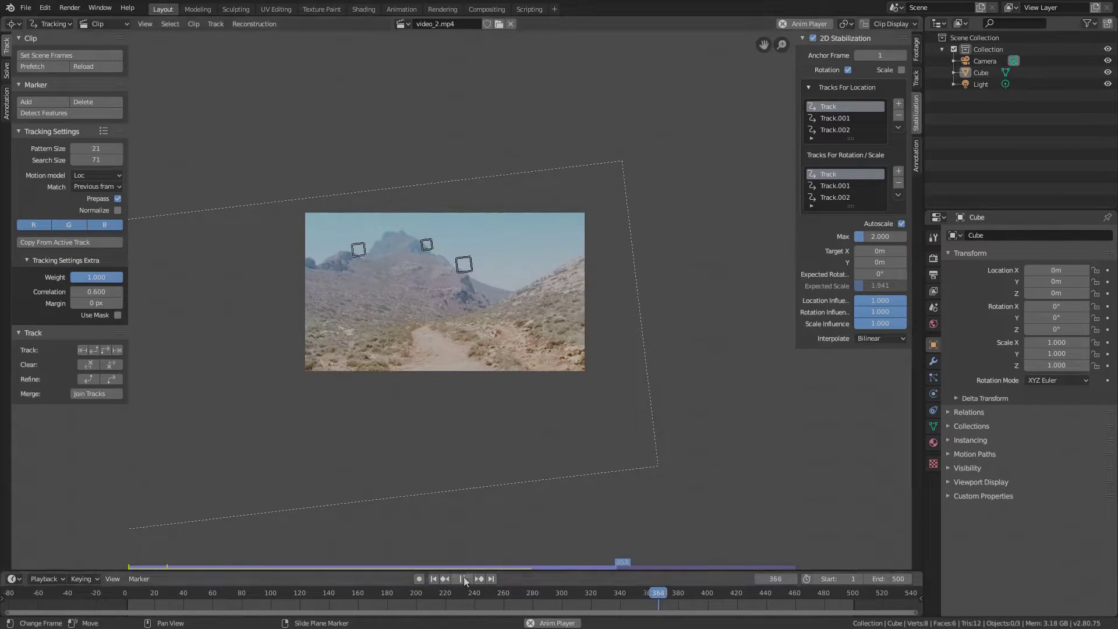
{"action": "key", "text": "space"}
{"action": "left_click_drag", "start_coordinate": [660, 594], "coordinate": [193, 595]}
{"action": "key", "text": "space"}
{"action": "left_click_drag", "start_coordinate": [173, 549], "coordinate": [127, 548]}
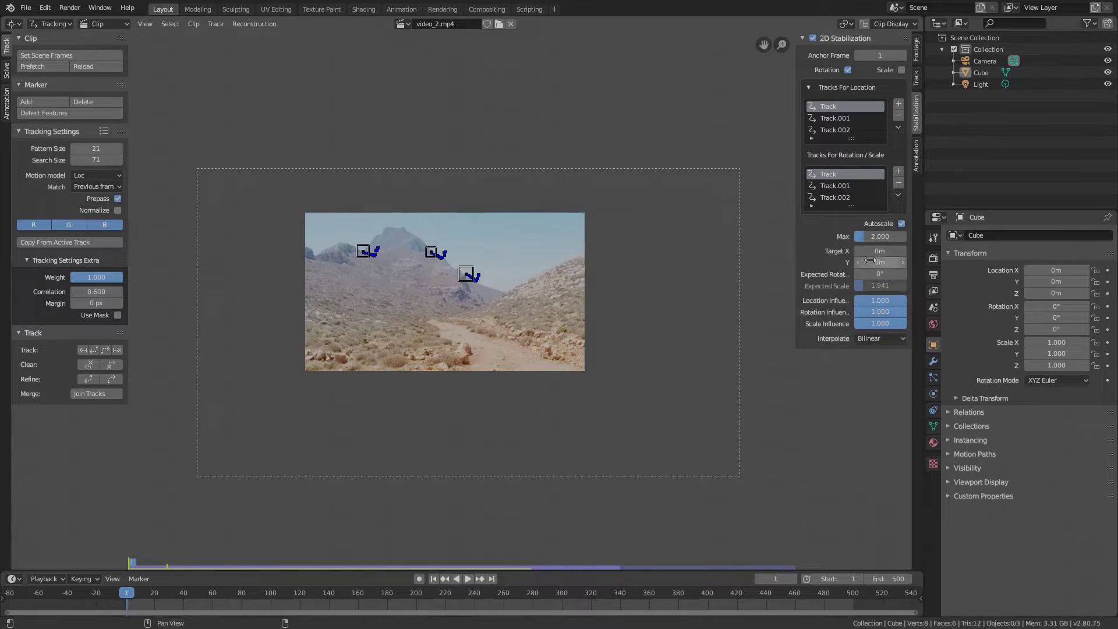
- Disable Autoscale and set the expected scale to 1.2
{"action": "left_click", "coordinate": [902, 224]}
{"action": "left_click", "coordinate": [884, 289]}
{"action": "type", "text": "1.2"}
{"action": "key", "text": "Return"}
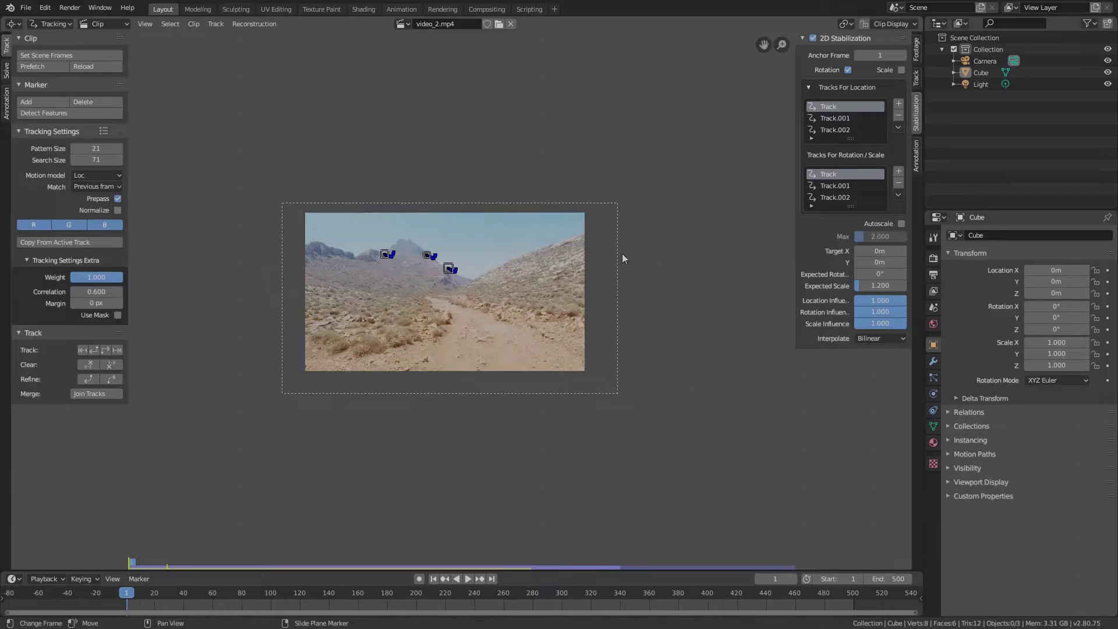
- Play the clip up to frame 74 and set the stabilization's Target Y to 0.1 m
{"action": "key", "text": "space"}
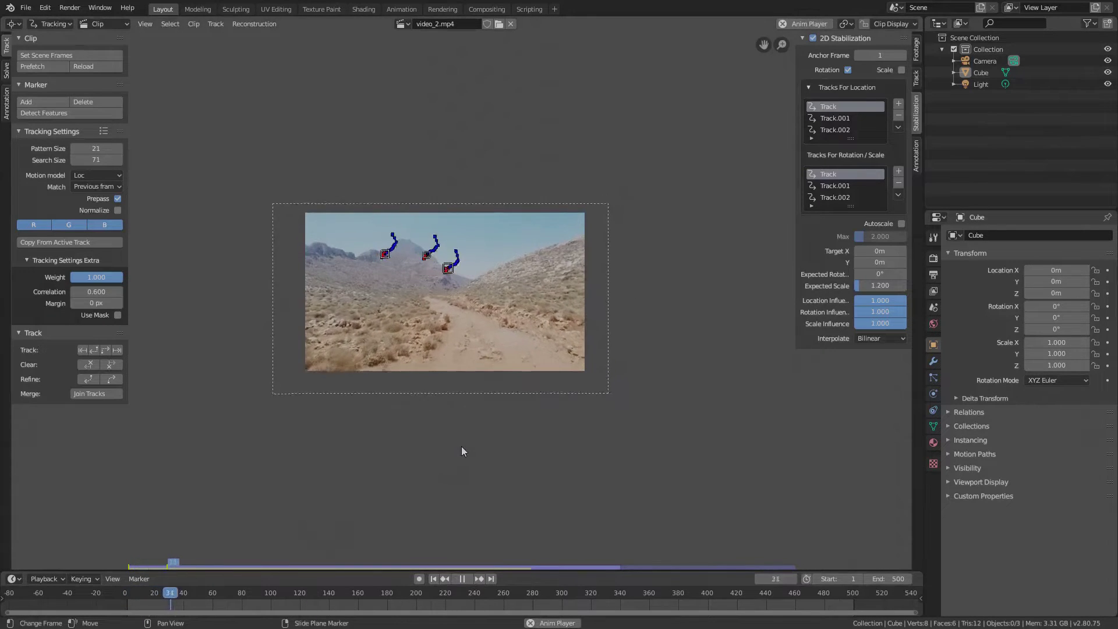
{"action": "mouse_move", "coordinate": [232, 592]}
{"action": "left_mouse_down"}
{"action": "mouse_move", "coordinate": [262, 590]}
{"action": "mouse_move", "coordinate": [223, 584]}
{"action": "mouse_move", "coordinate": [233, 582]}
{"action": "left_mouse_up"}
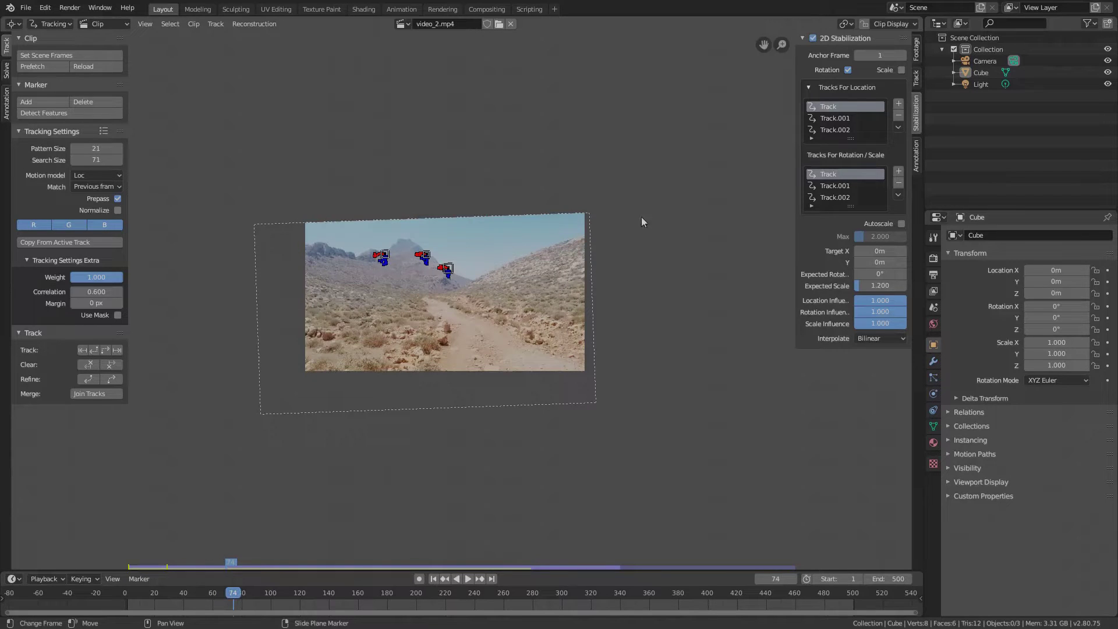
{"action": "left_click", "coordinate": [903, 263]}
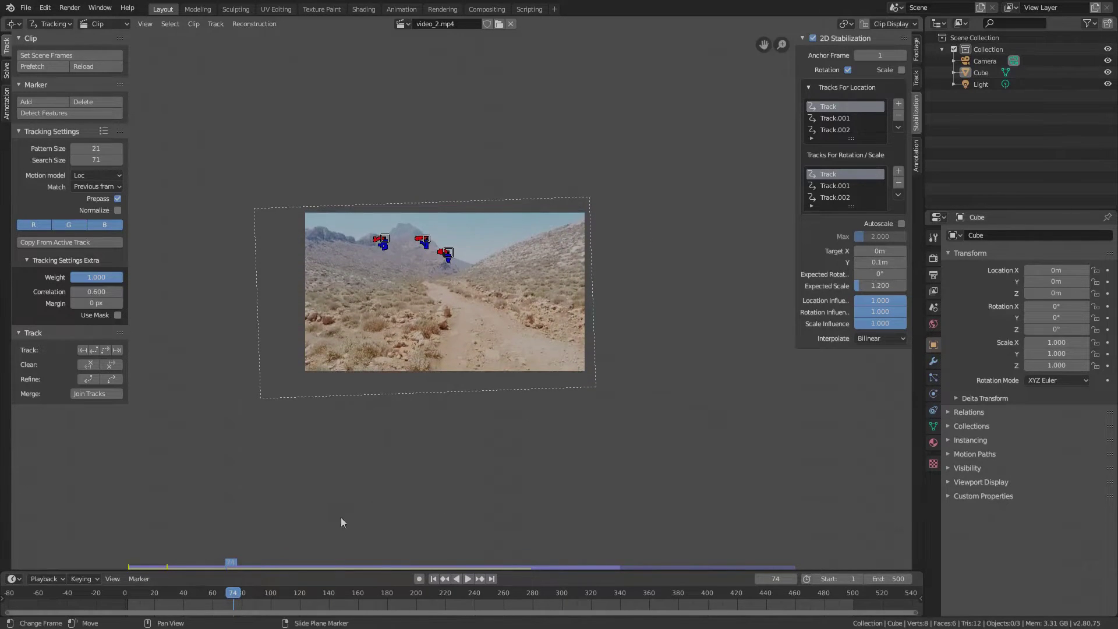
- Replay and scrub the clip to check the frame edges, stopping at frame 140
{"action": "left_click", "coordinate": [200, 593]}
{"action": "key", "text": "space"}
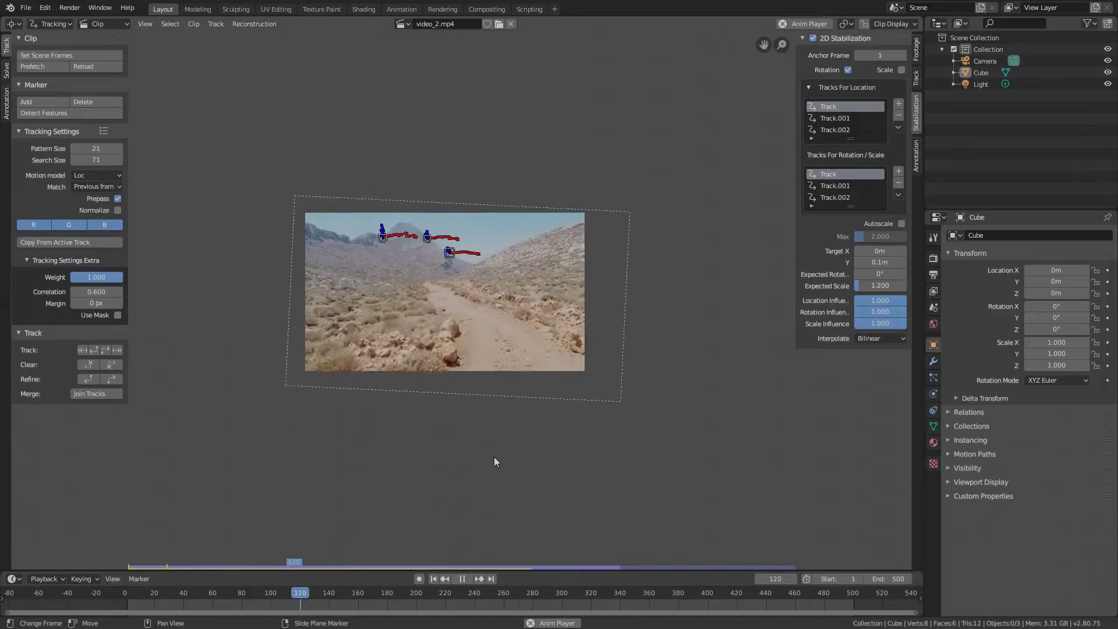
{"action": "left_click", "coordinate": [463, 579]}
{"action": "left_click_drag", "start_coordinate": [450, 593], "coordinate": [361, 593]}
{"action": "key", "text": "ctrl+shift+space"}
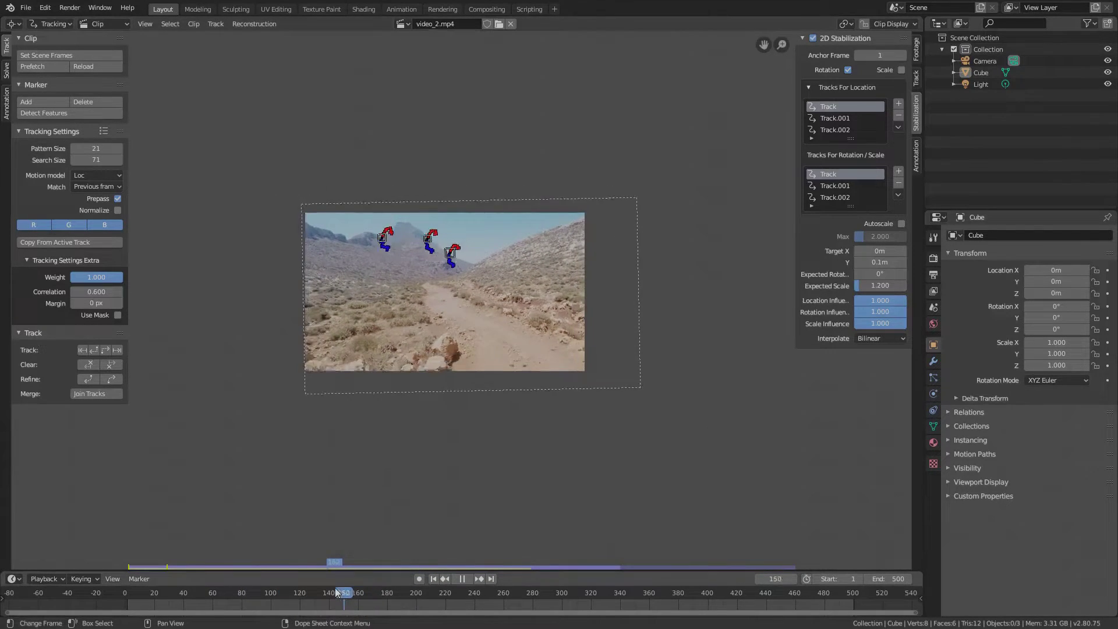
{"action": "key", "text": "space"}
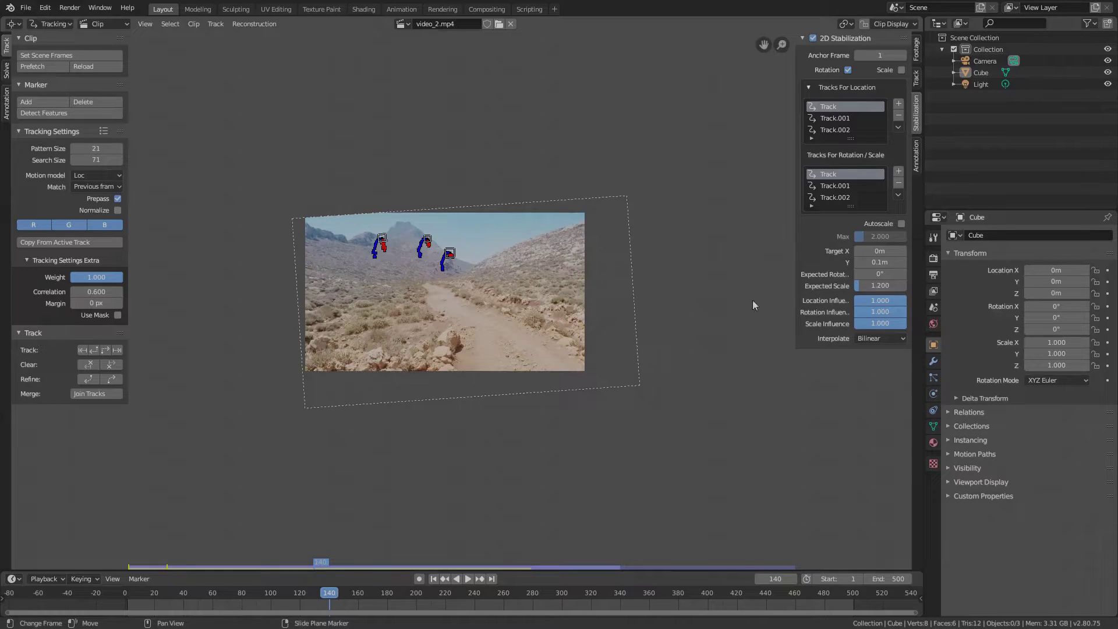
- Set the location influence and the rotation influence to 0.8, then play the clip up to frame 257
{"action": "left_click", "coordinate": [895, 300]}
{"action": "type", "text": "0.8"}
{"action": "key", "text": "Return"}
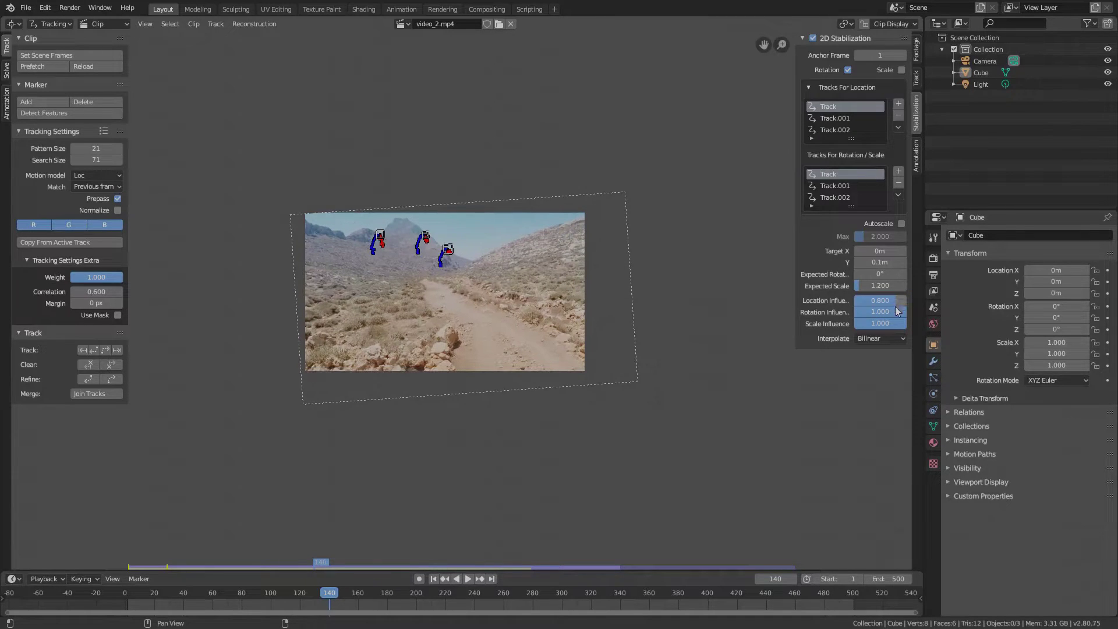
{"action": "left_click", "coordinate": [899, 312]}
{"action": "type", "text": "0.8"}
{"action": "key", "text": "Return"}
{"action": "key", "text": "space"}
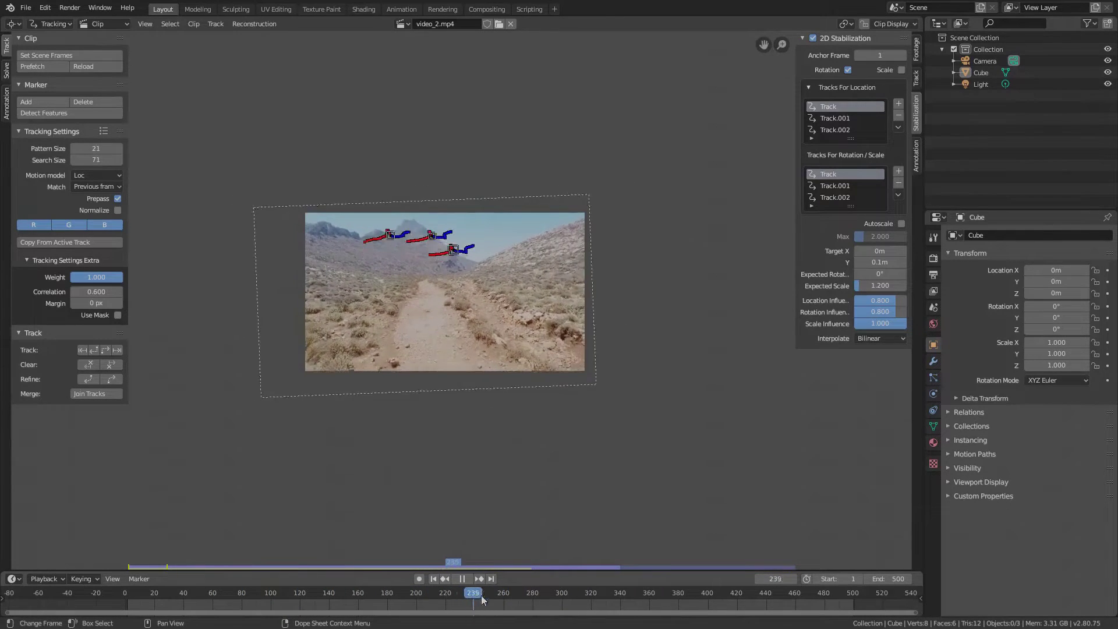
{"action": "key", "text": "space"}
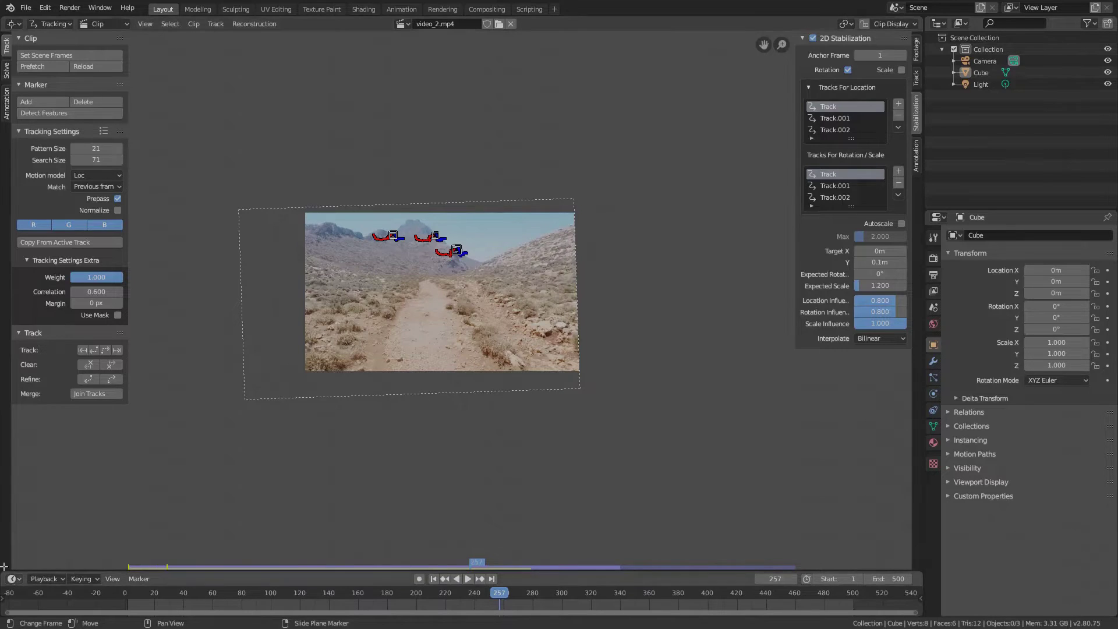
- Split off two areas below the clip view and make them a Graph Editor and a Dope Sheet
{"action": "left_click_drag", "start_coordinate": [3, 568], "coordinate": [452, 440]}
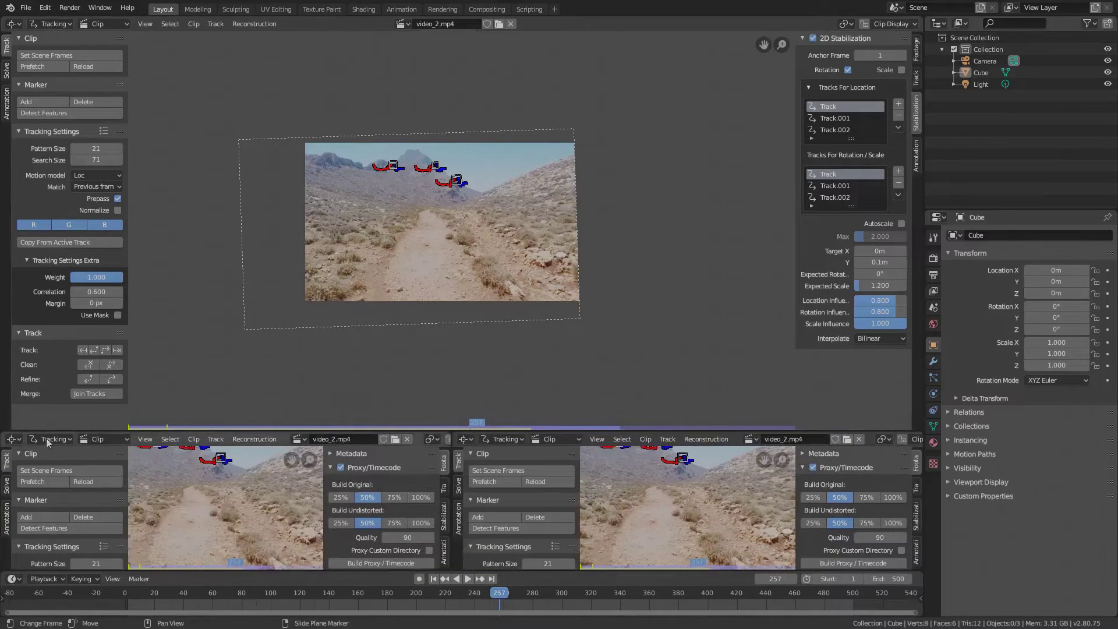
{"action": "left_click", "coordinate": [14, 440]}
{"action": "left_click", "coordinate": [155, 508]}
{"action": "left_click", "coordinate": [466, 439]}
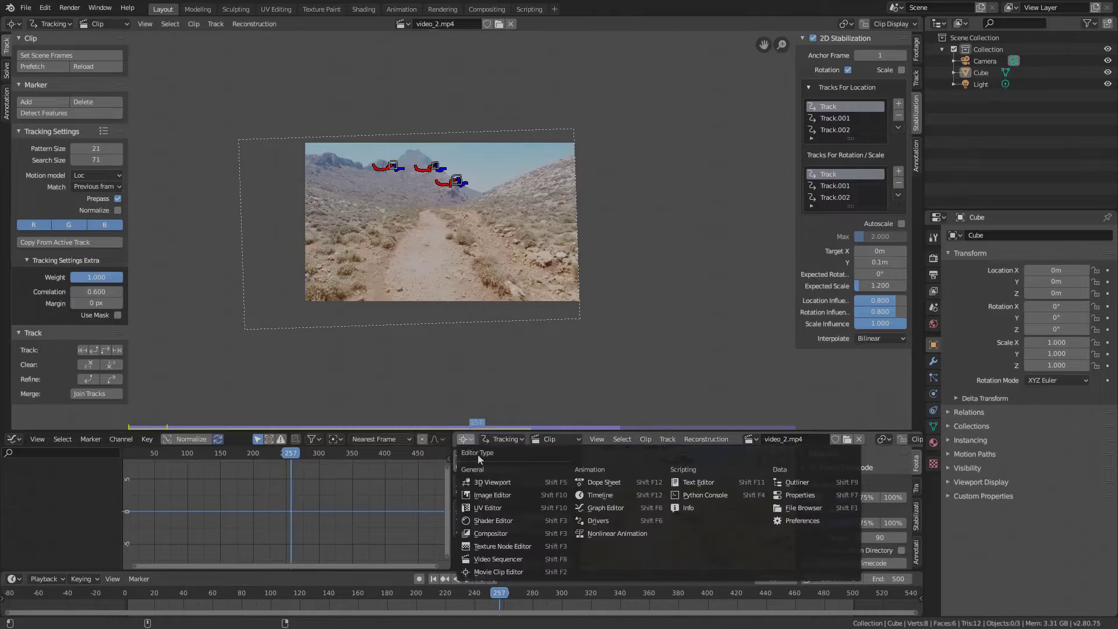
{"action": "left_click", "coordinate": [605, 482]}
{"action": "left_click_drag", "start_coordinate": [605, 457], "coordinate": [603, 462]}
- Keyframe the stabilization's target position at frame 243 and expand the clip's channels in the Dope Sheet
{"action": "key", "text": "space"}
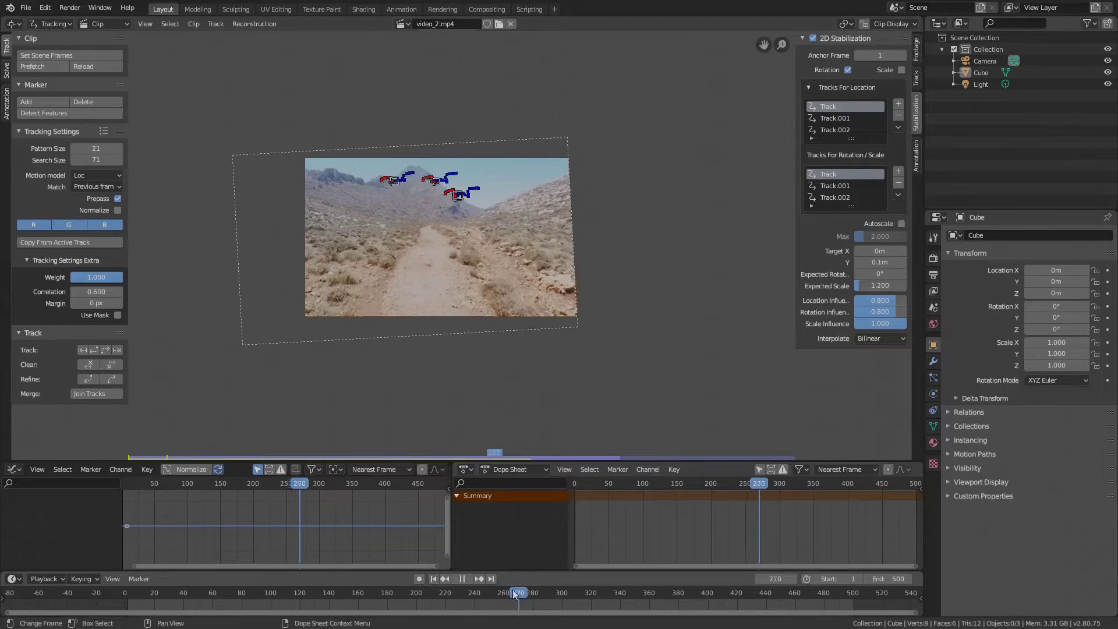
{"action": "left_click_drag", "start_coordinate": [532, 579], "coordinate": [478, 593]}
{"action": "key", "text": "space"}
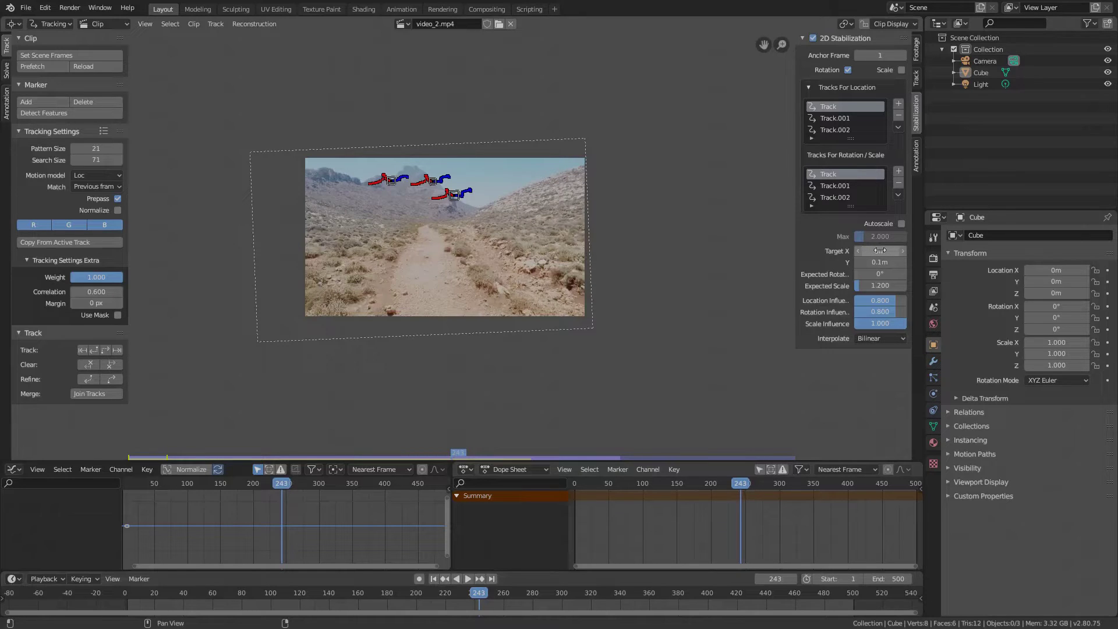
{"action": "key", "text": "i"}
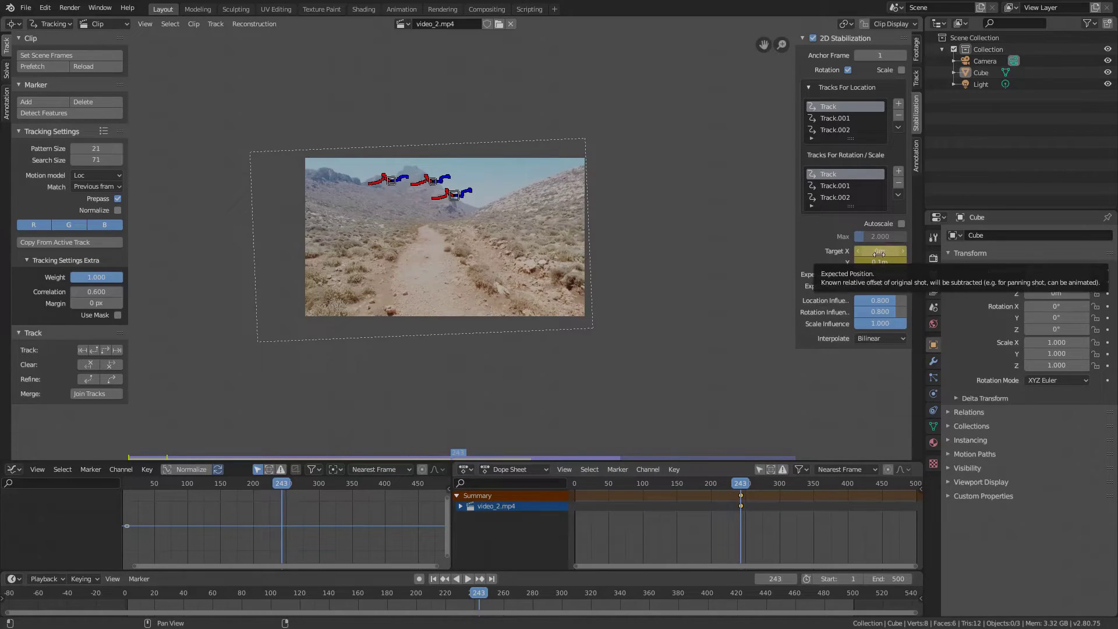
{"action": "left_click", "coordinate": [461, 506]}
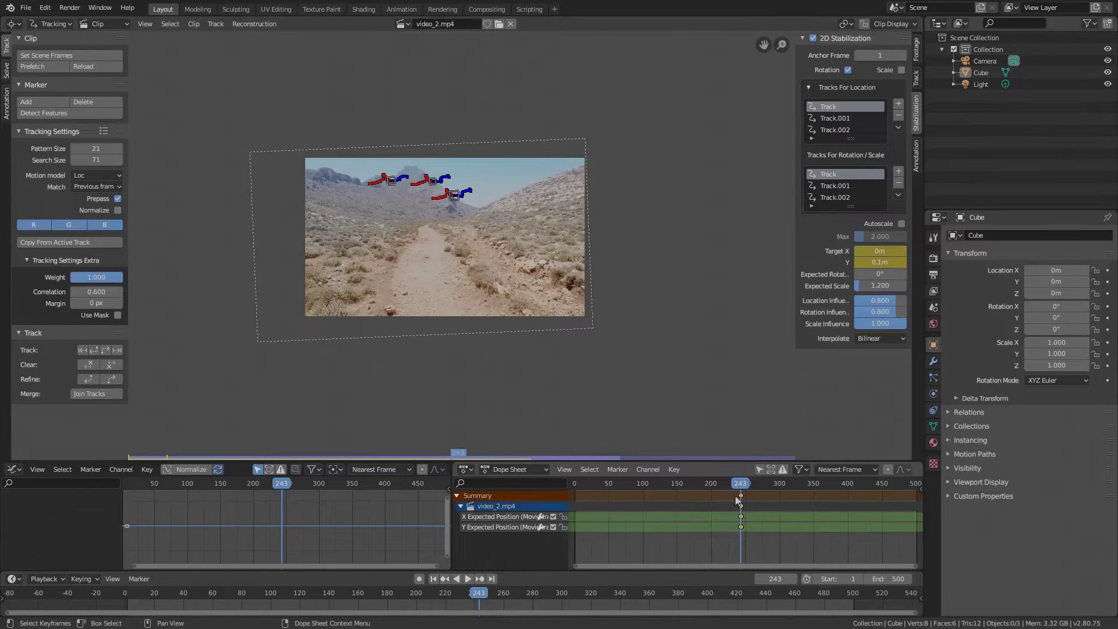
- At frame 295, set Target X to 0.2 m and keyframe the target position
{"action": "left_click_drag", "start_coordinate": [482, 592], "coordinate": [555, 592]}
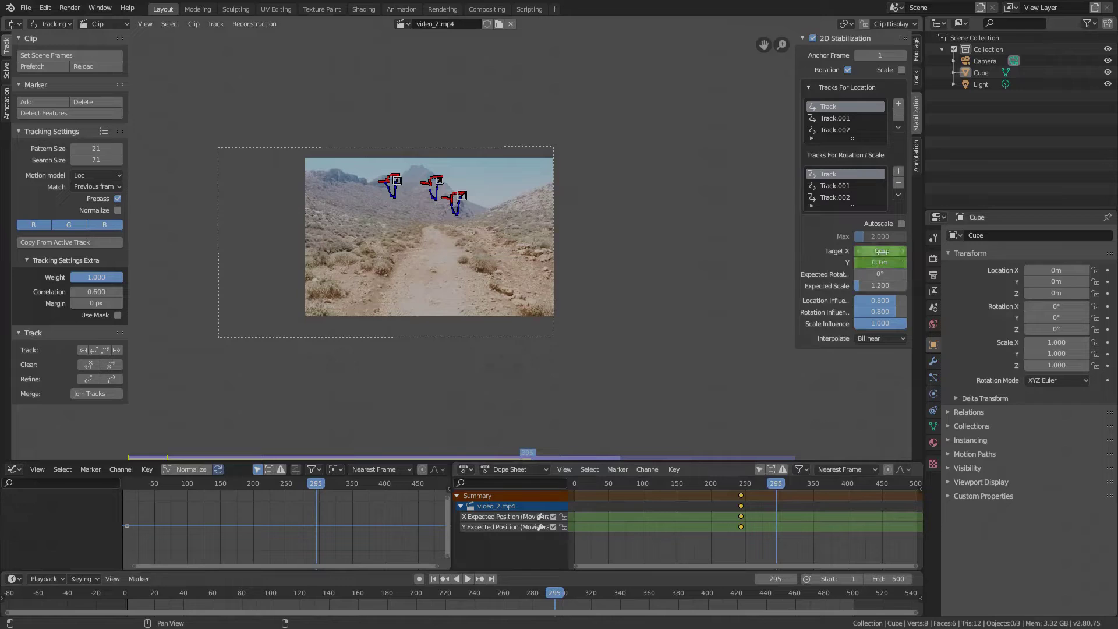
{"action": "left_click_drag", "start_coordinate": [879, 251], "coordinate": [893, 255]}
{"action": "key", "text": "i"}
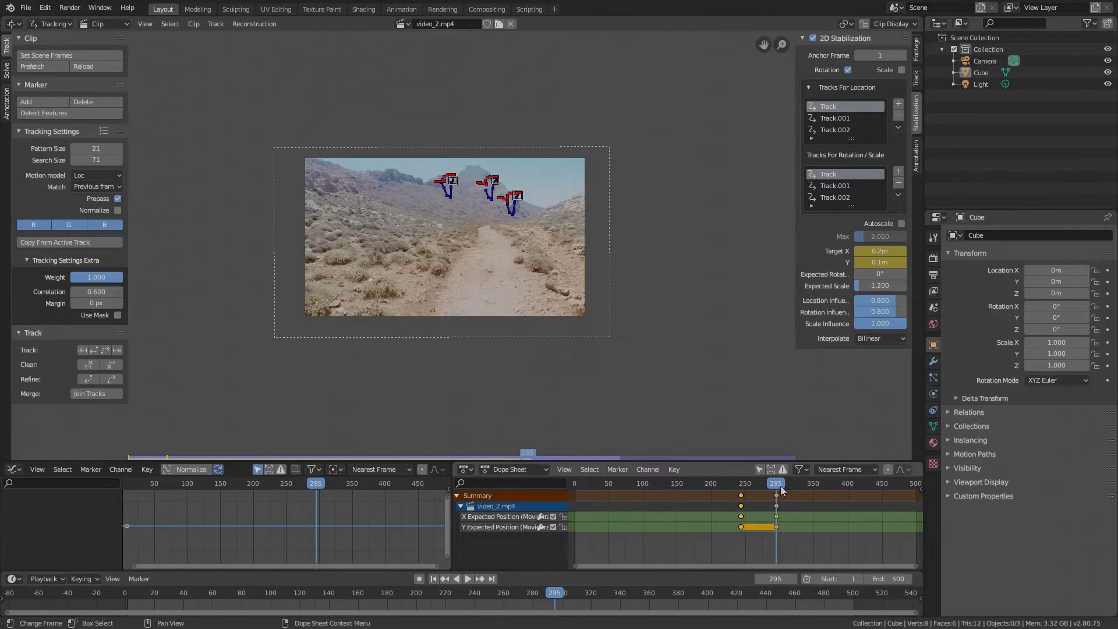
- Check the motion between the two keyframes, then raise the X curve's handle at frame 243 so the shift starts faster
{"action": "mouse_move", "coordinate": [777, 486]}
{"action": "left_mouse_down"}
{"action": "mouse_move", "coordinate": [755, 487]}
{"action": "mouse_move", "coordinate": [765, 485]}
{"action": "left_mouse_up"}
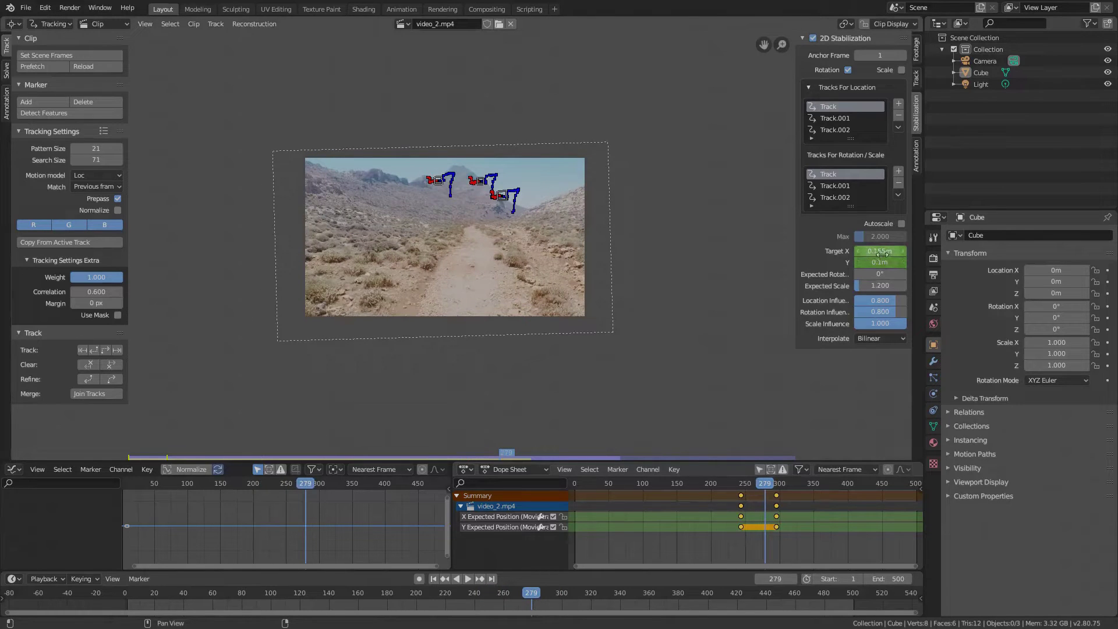
{"action": "left_click", "coordinate": [746, 485]}
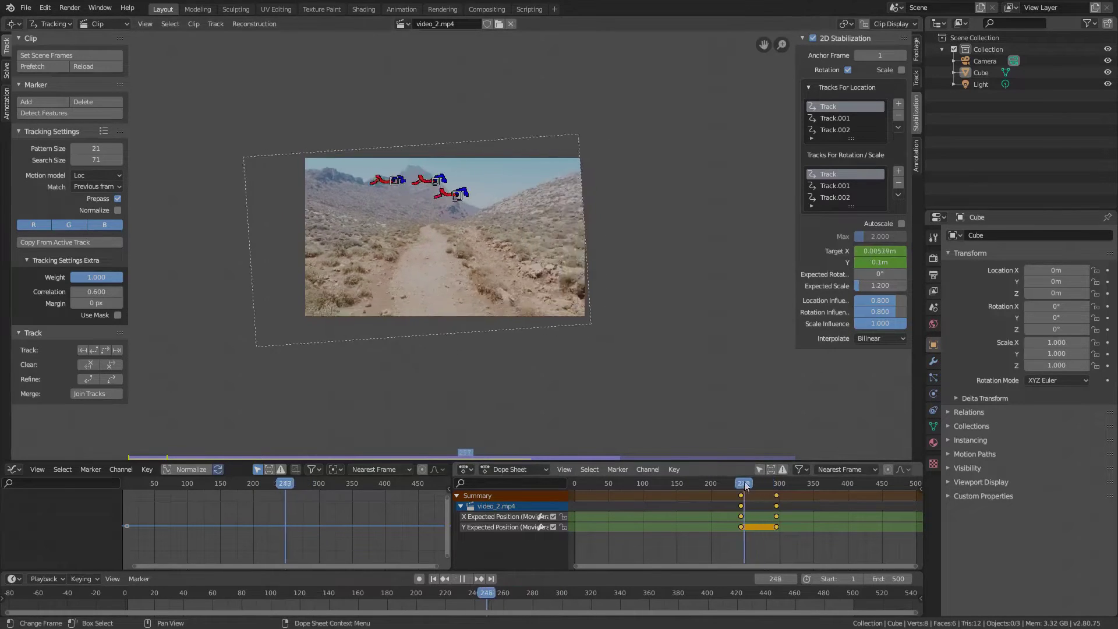
{"action": "left_click_drag", "start_coordinate": [745, 485], "coordinate": [744, 485]}
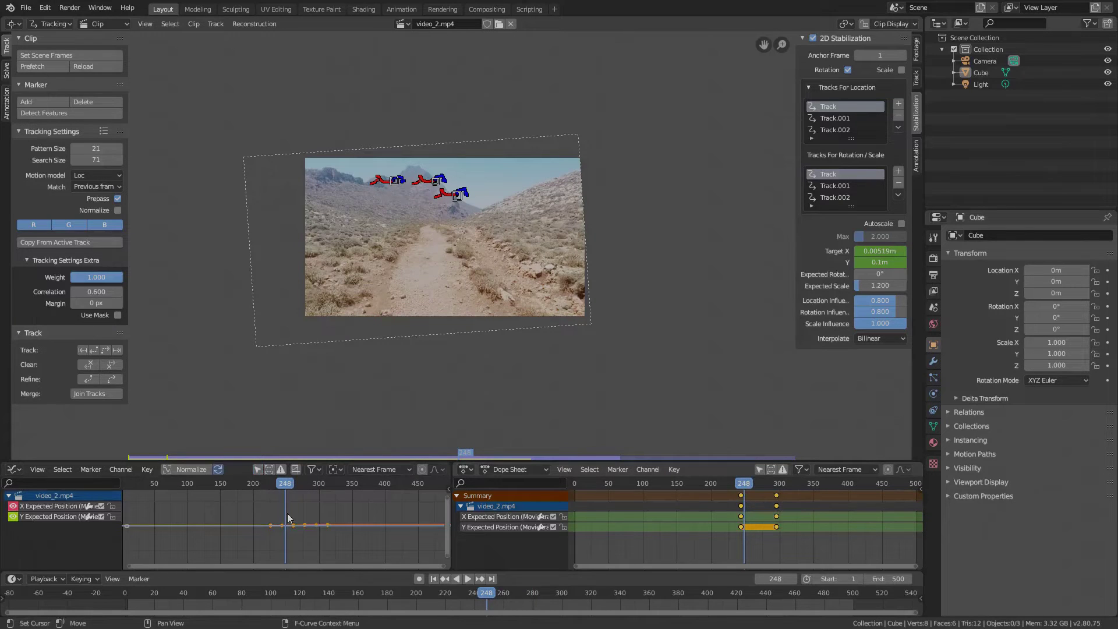
{"action": "key", "text": "Home"}
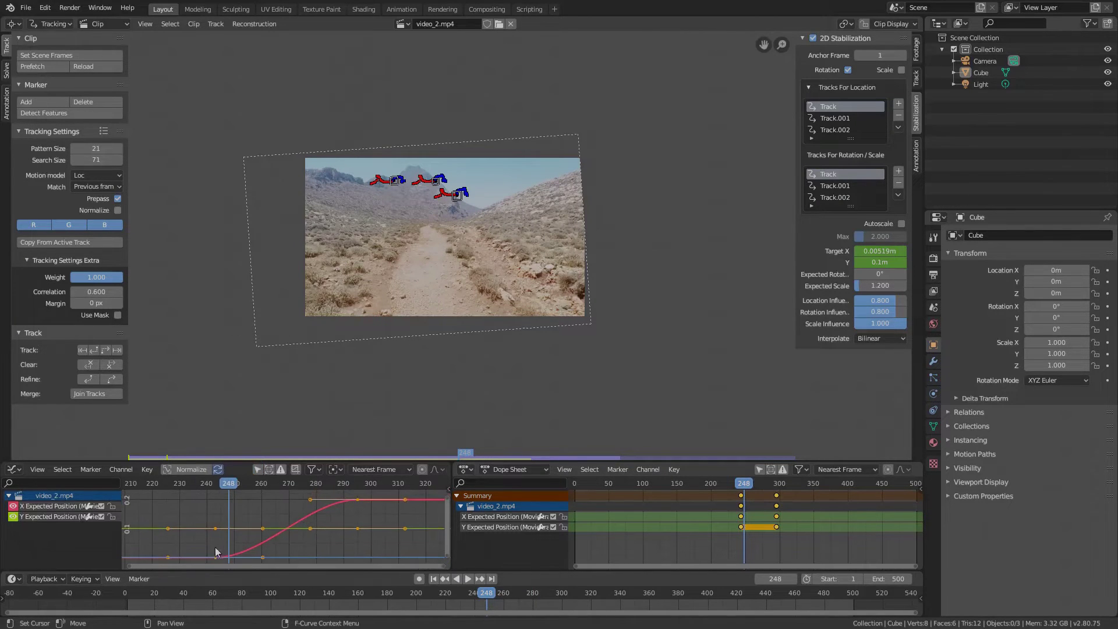
{"action": "left_click_drag", "start_coordinate": [263, 555], "coordinate": [325, 489]}
{"action": "key", "text": "space"}
- Set Target Y to 0.11 m in the keyframe at frame 295 and scrub back to frame 265
{"action": "left_click", "coordinate": [903, 262]}
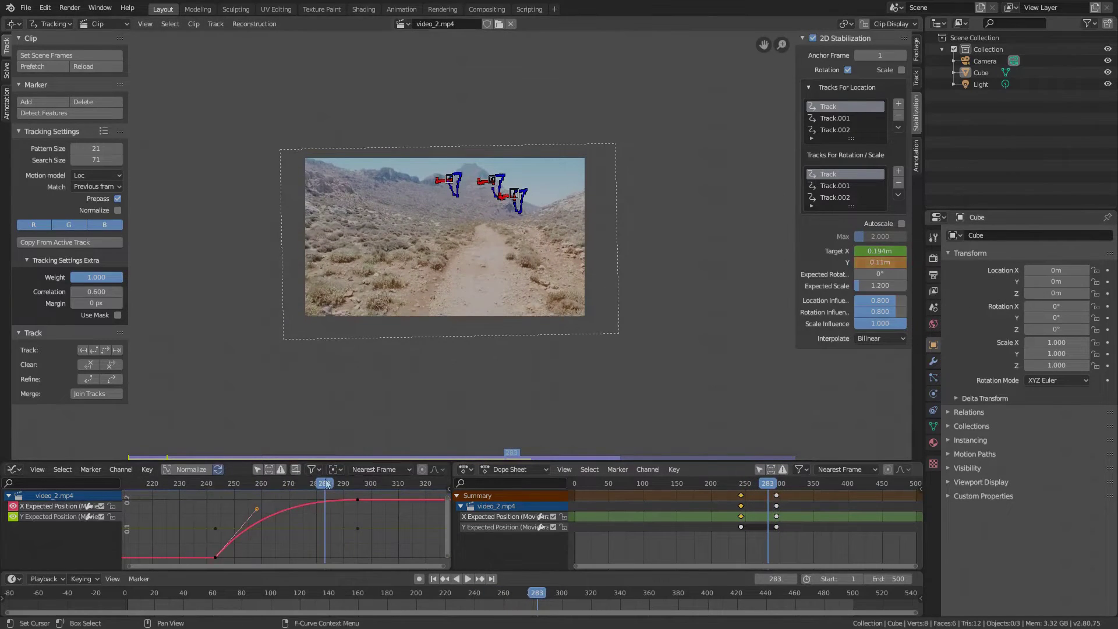
{"action": "left_click_drag", "start_coordinate": [768, 485], "coordinate": [778, 493]}
{"action": "left_click", "coordinate": [903, 262]}
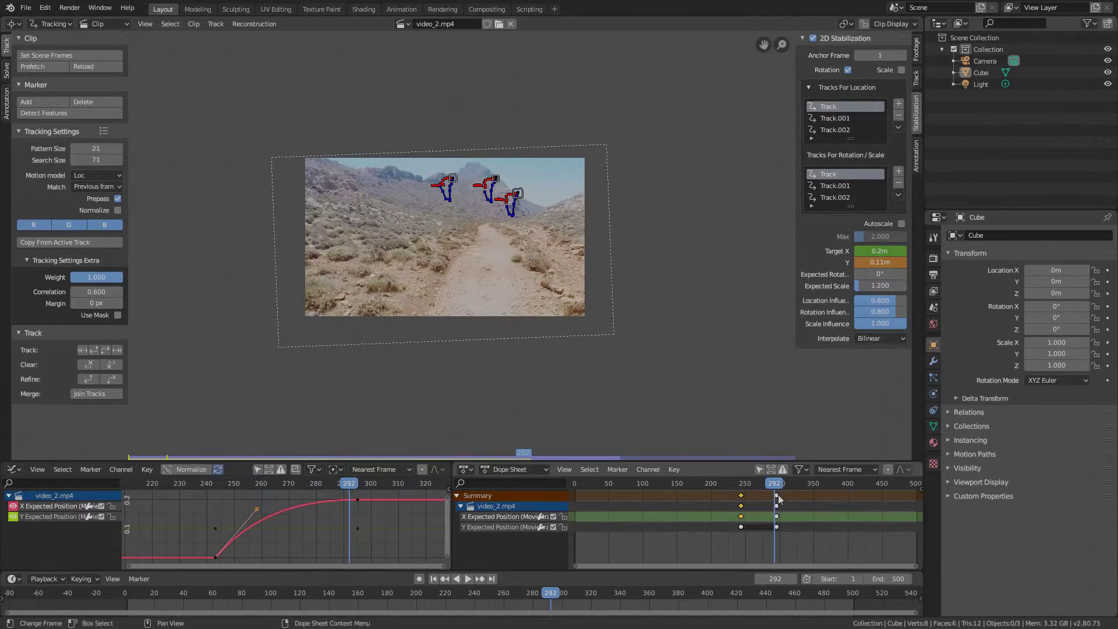
{"action": "left_click", "coordinate": [903, 262]}
{"action": "key", "text": "i"}
{"action": "left_click_drag", "start_coordinate": [317, 484], "coordinate": [272, 473]}
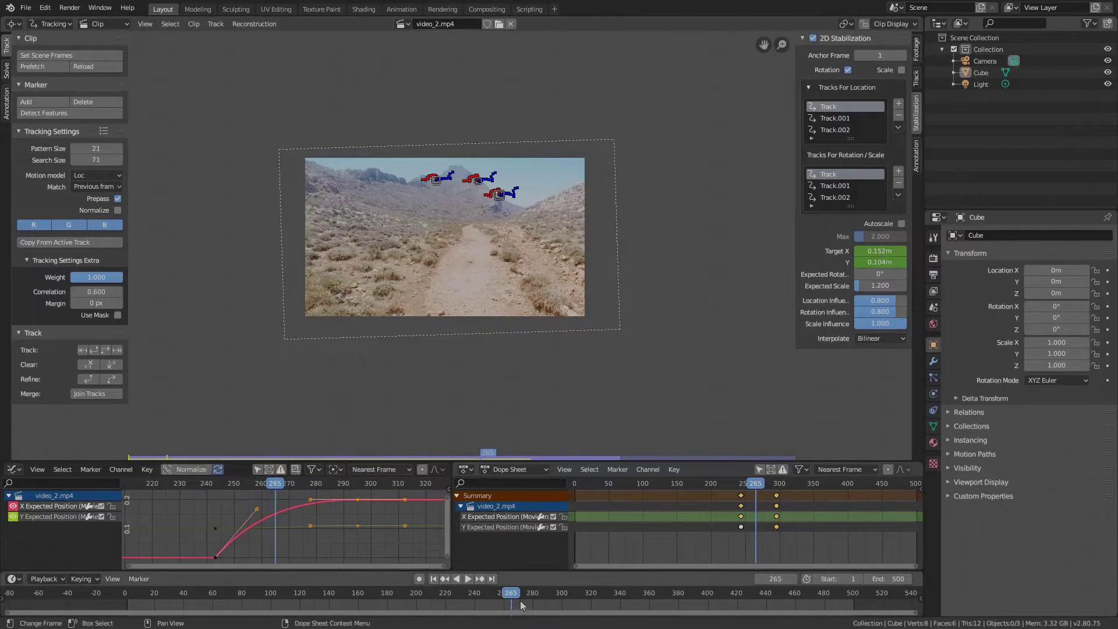
{"action": "left_click_drag", "start_coordinate": [521, 601], "coordinate": [376, 586]}
{"action": "key", "text": "Escape"}
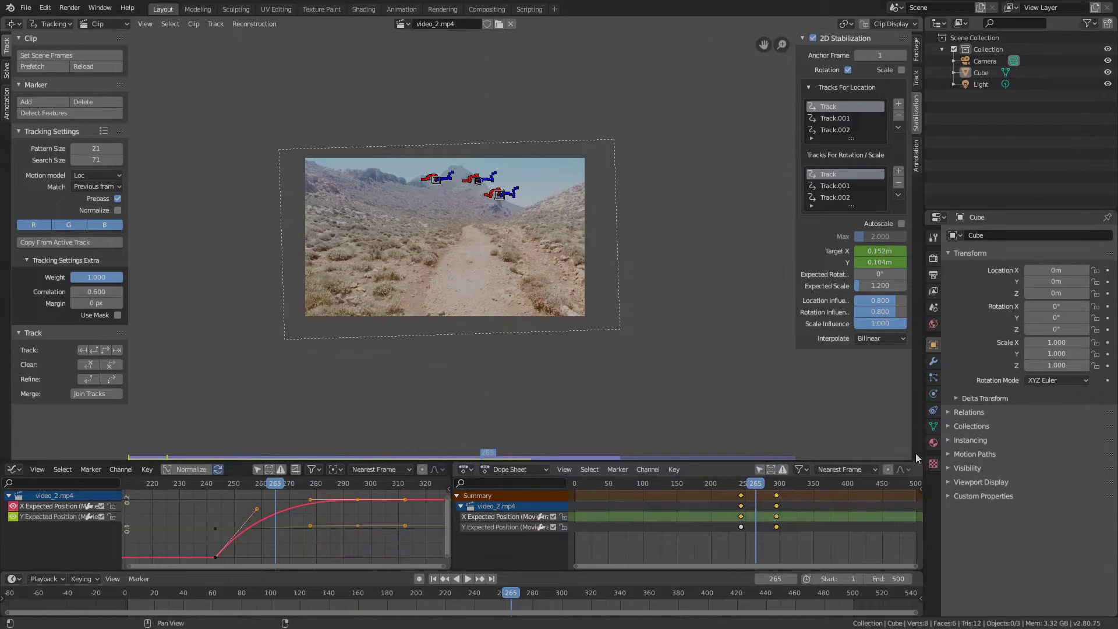
- Split the clip view and turn the new area into a Video Sequencer with the combined Sequencer/Preview view
{"action": "left_click_drag", "start_coordinate": [910, 19], "coordinate": [385, 20]}
{"action": "left_click", "coordinate": [403, 23]}
{"action": "left_click", "coordinate": [434, 148]}
{"action": "left_click", "coordinate": [484, 23]}
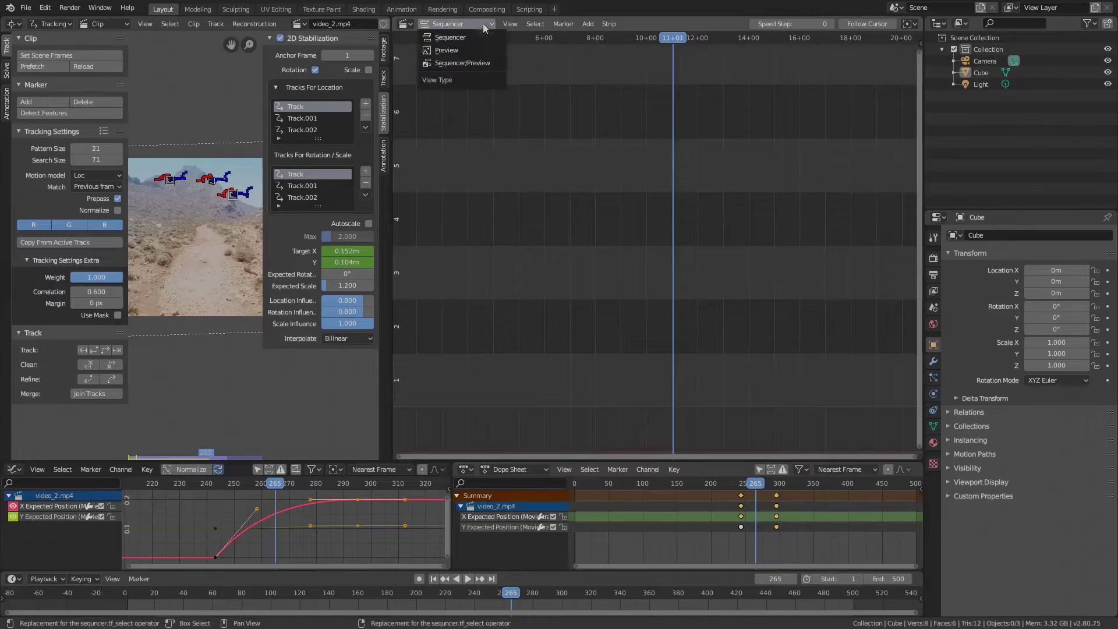
{"action": "left_click", "coordinate": [463, 62]}
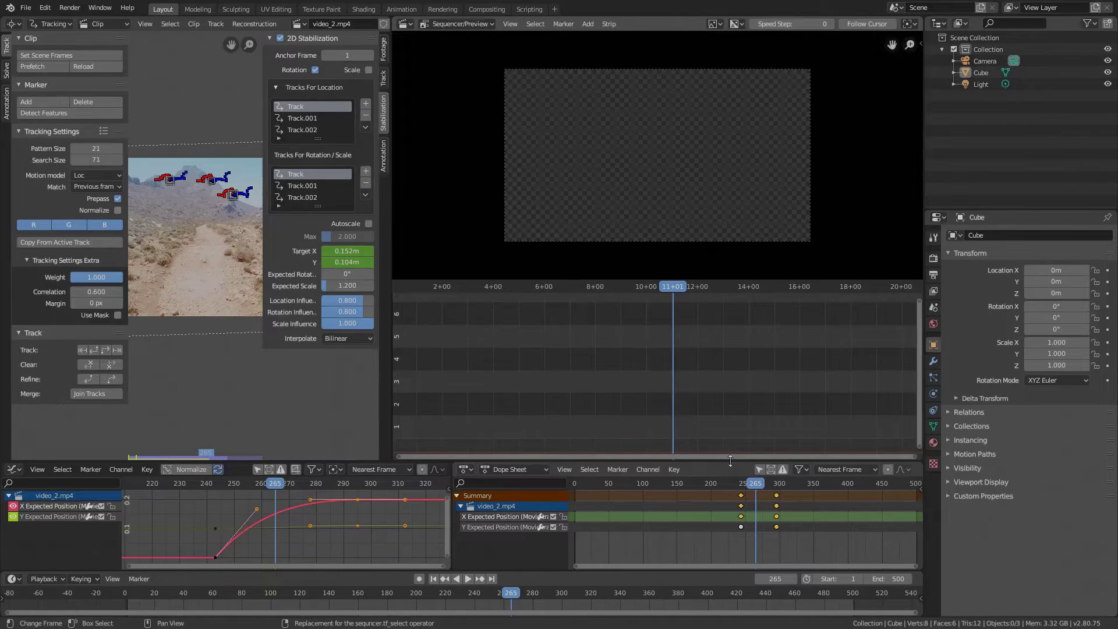
- Return to frame 1 and try to add a movie clip strip to the sequencer
{"action": "key", "text": "shift+Left"}
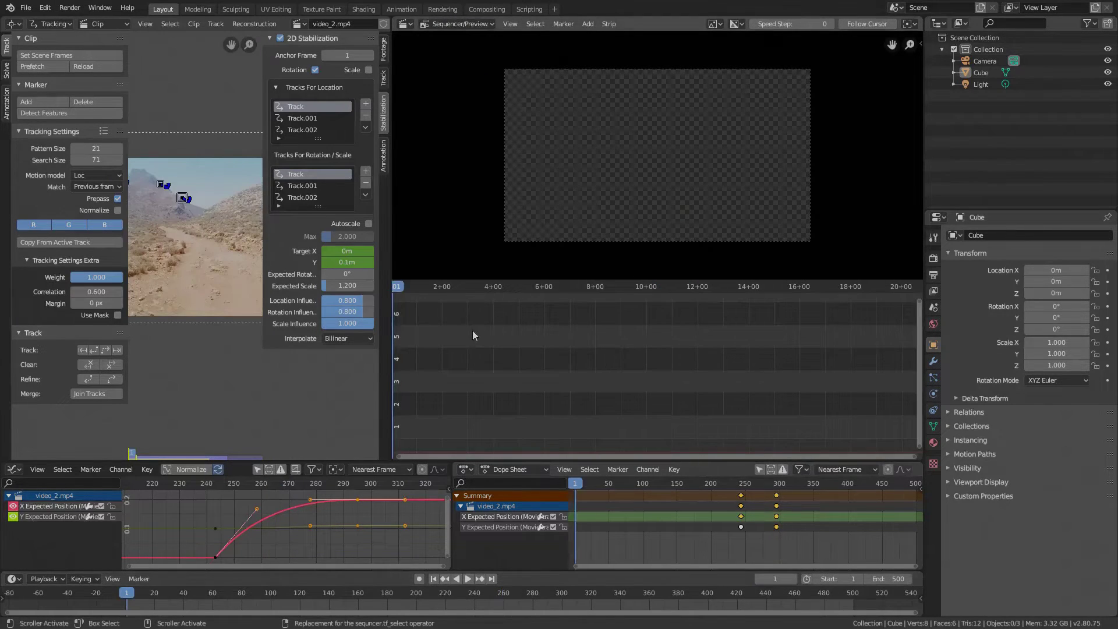
{"action": "scroll", "coordinate": [473, 330], "scroll_direction": "down", "scroll_amount": 2}
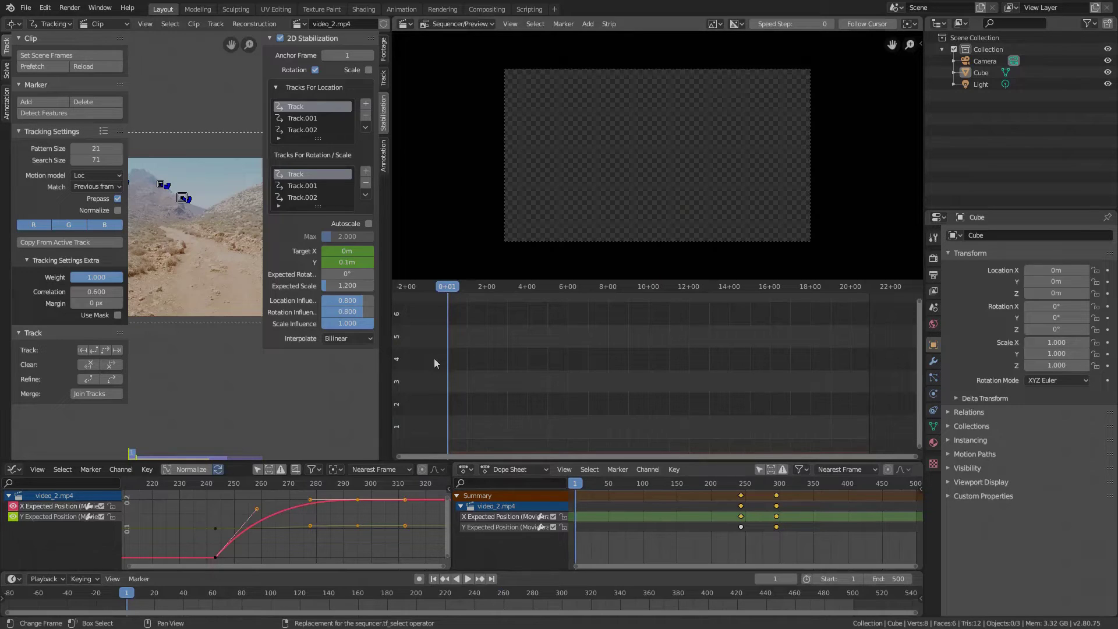
{"action": "key", "text": "shift+a"}
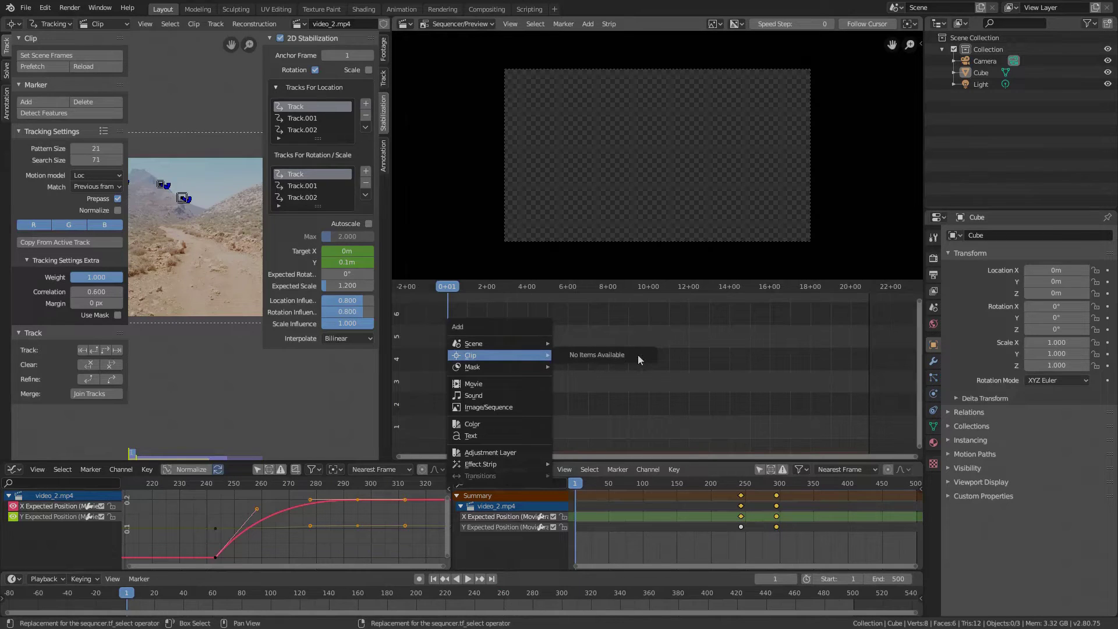
{"action": "scroll", "coordinate": [310, 22], "scroll_direction": "down", "scroll_amount": 5}
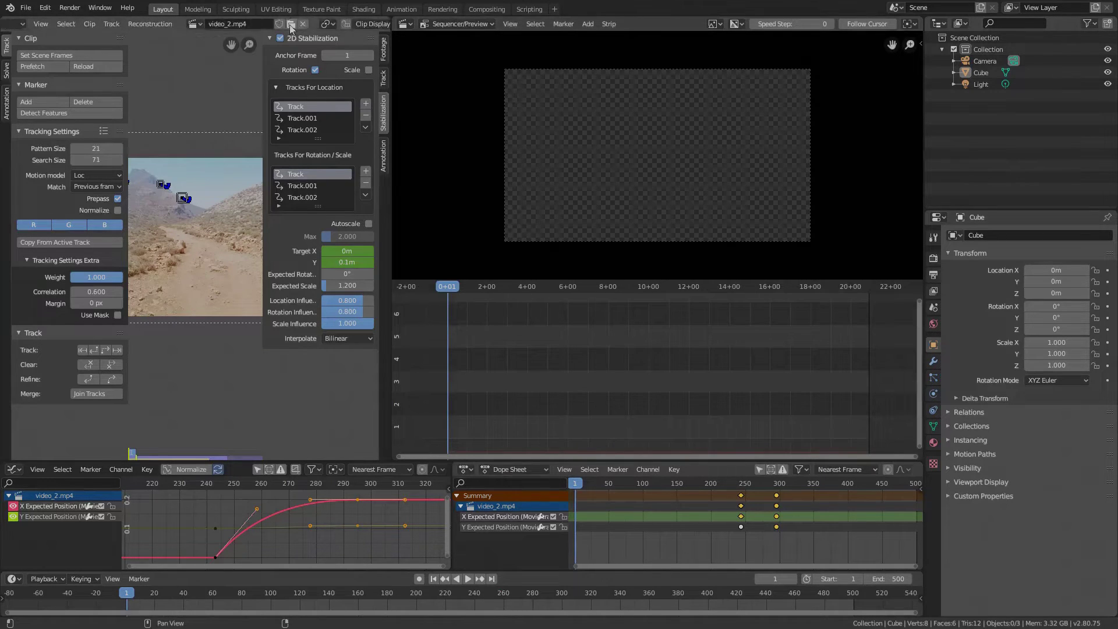
- Load video_1.mp4 into the clip editor, then switch the editor back to the video_2.mp4 clip
{"action": "left_click", "coordinate": [291, 25]}
{"action": "double_click", "coordinate": [187, 114]}
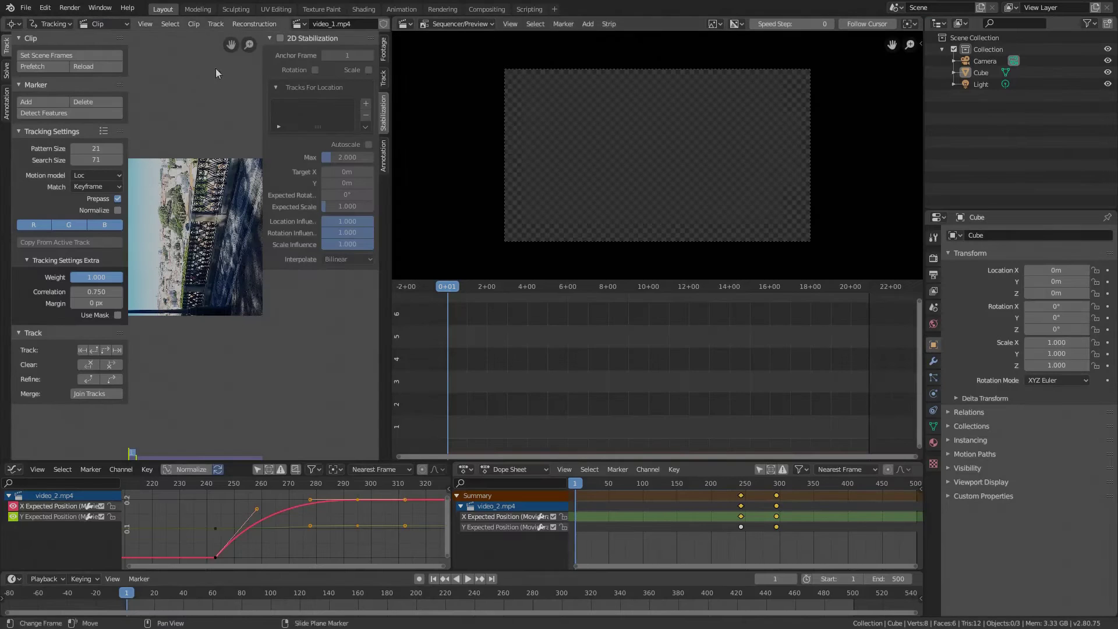
{"action": "left_click", "coordinate": [299, 24]}
{"action": "left_click", "coordinate": [315, 47]}
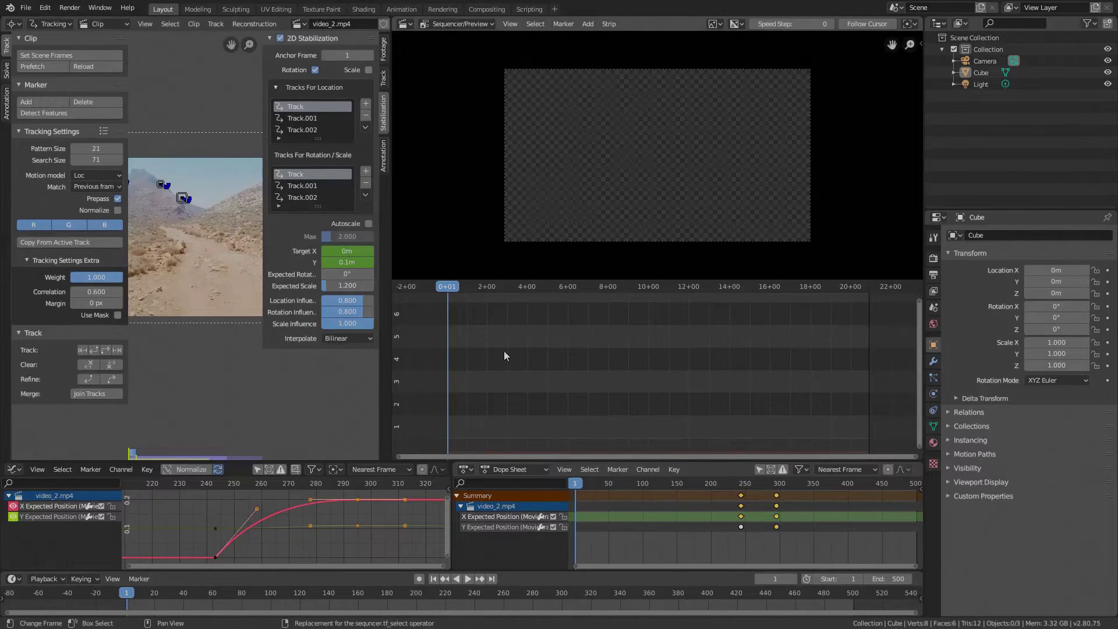
- Add the video_2.mp4 clip to the sequencer as a strip starting at frame 1
{"action": "key", "text": "shift+a"}
{"action": "mouse_move", "coordinate": [499, 364]}
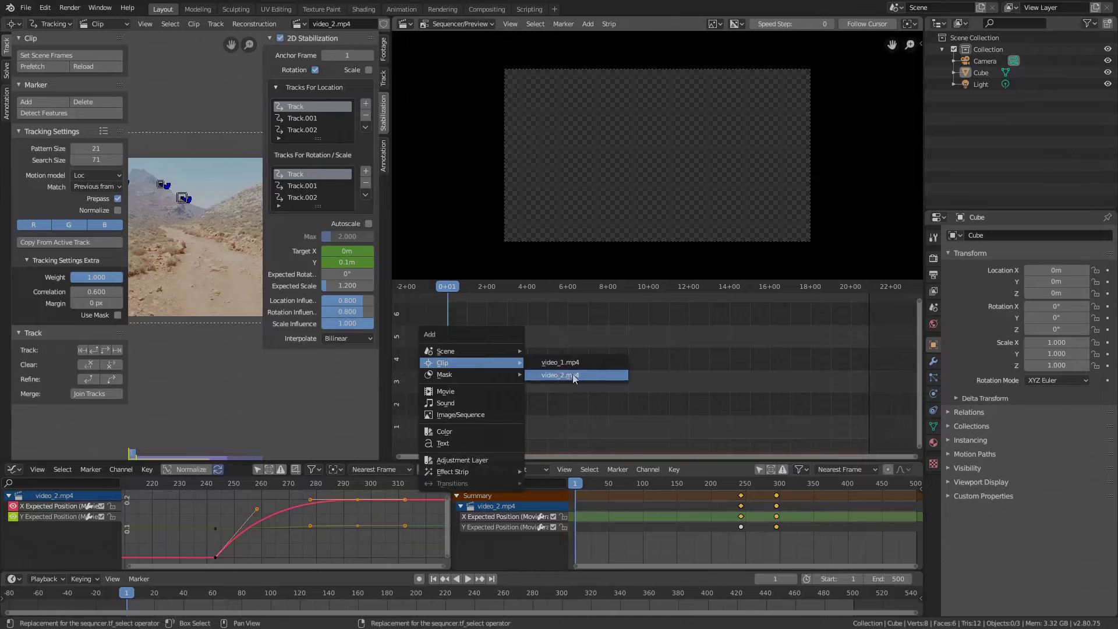
{"action": "left_click", "coordinate": [574, 377]}
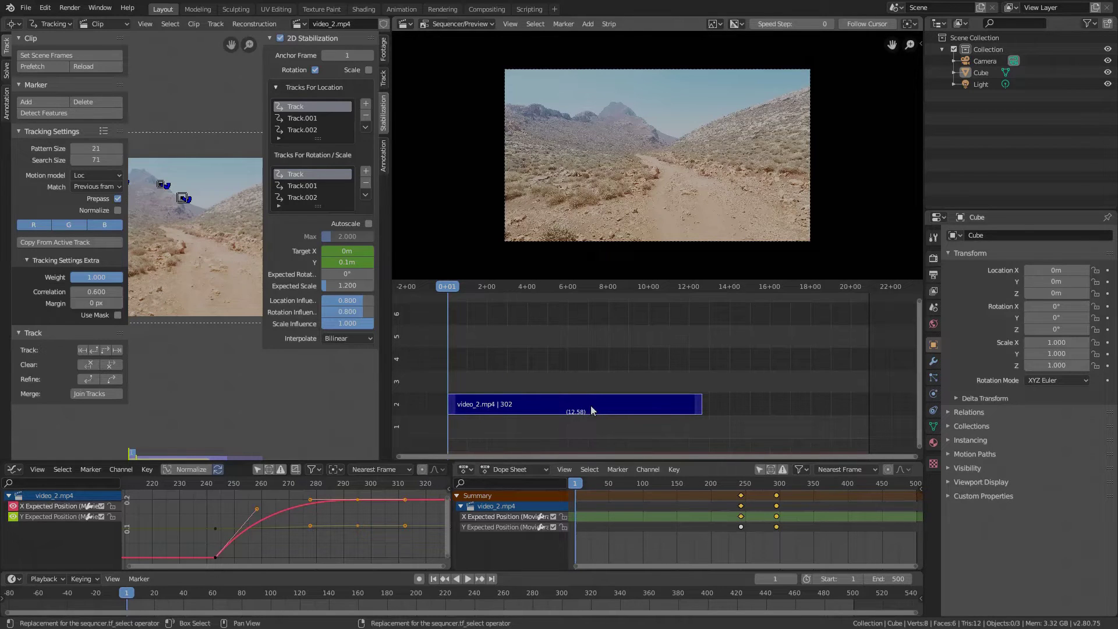
- Enable Stabilize 2D Clip in the video settings of the video_2.mp4 strip
{"action": "key", "text": "n"}
{"action": "left_click", "coordinate": [773, 199]}
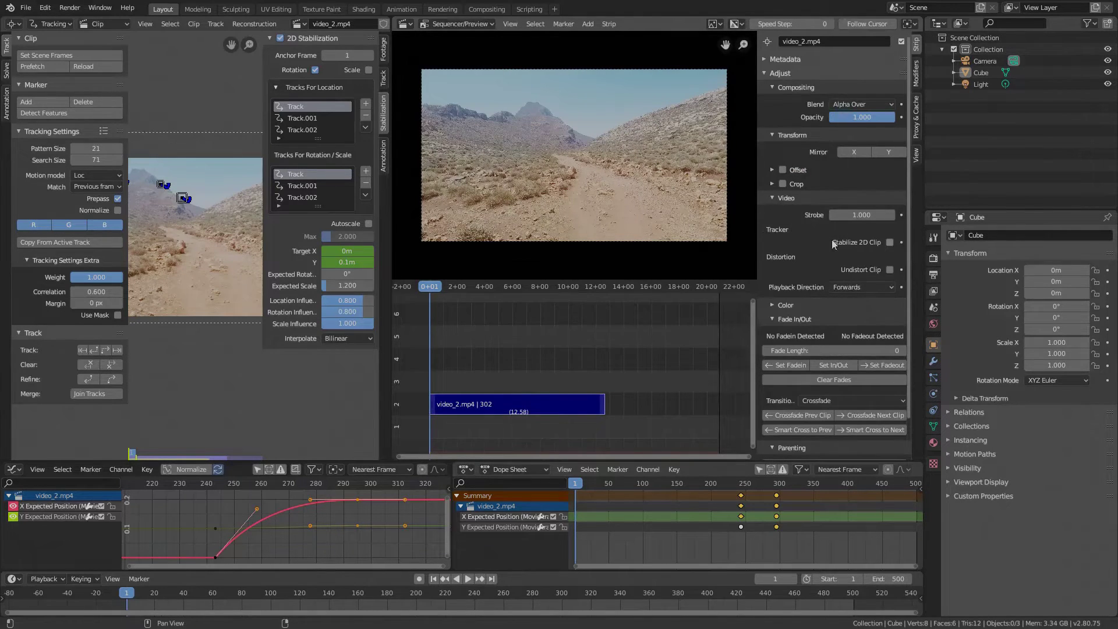
{"action": "left_click", "coordinate": [890, 242]}
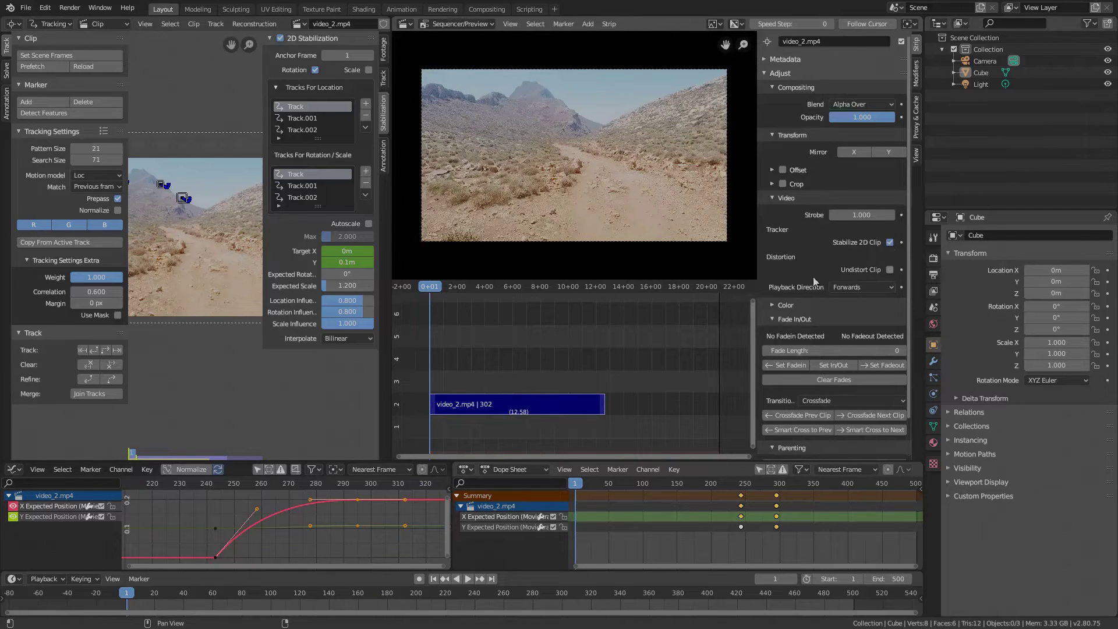
- Look up the strip's end time and set the scene's end frame to 303 to match
{"action": "left_click", "coordinate": [777, 319]}
{"action": "left_click", "coordinate": [767, 368]}
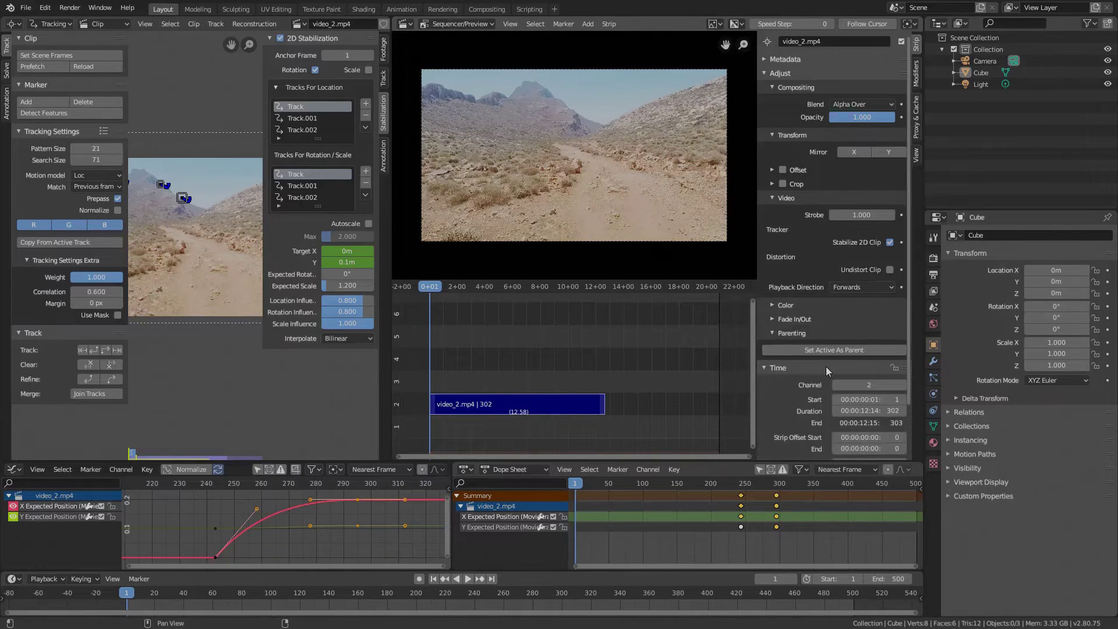
{"action": "scroll", "coordinate": [831, 367], "scroll_direction": "down", "scroll_amount": 3}
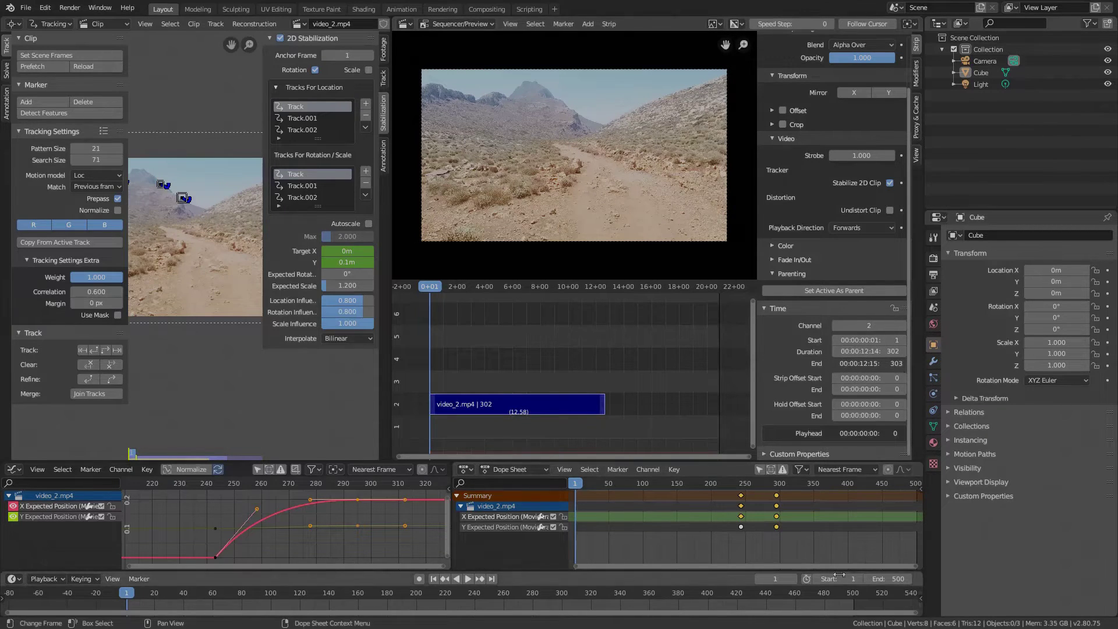
{"action": "double_click", "coordinate": [891, 579]}
{"action": "type", "text": "303"}
{"action": "key", "text": "Return"}
{"action": "middle_click_drag", "start_coordinate": [508, 335], "coordinate": [554, 336]}
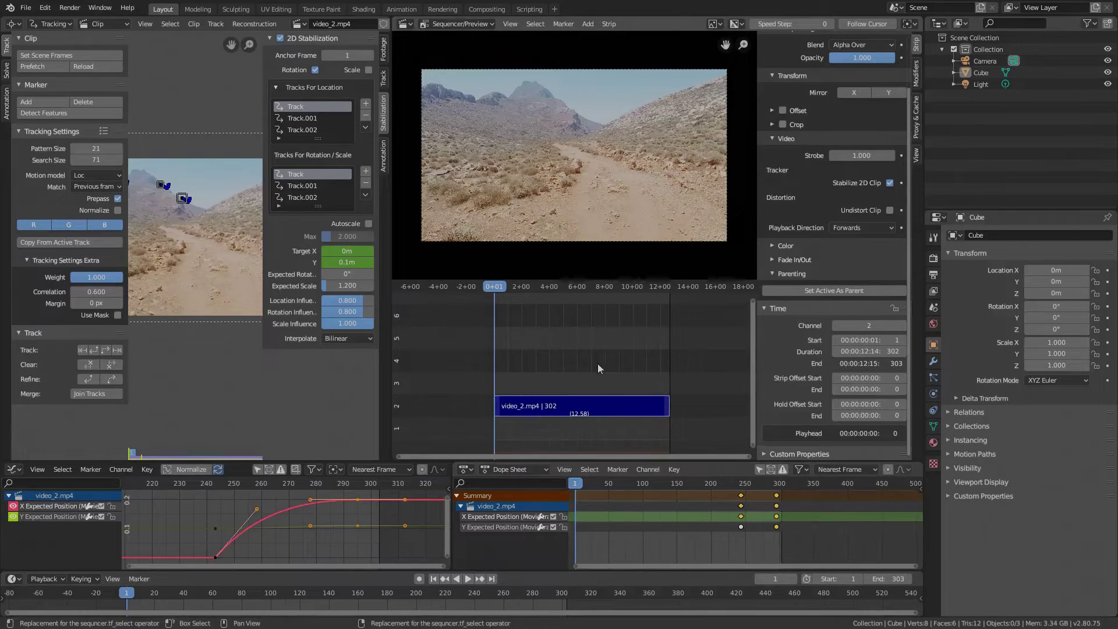
{"action": "middle_click_drag", "start_coordinate": [600, 370], "coordinate": [607, 369]}
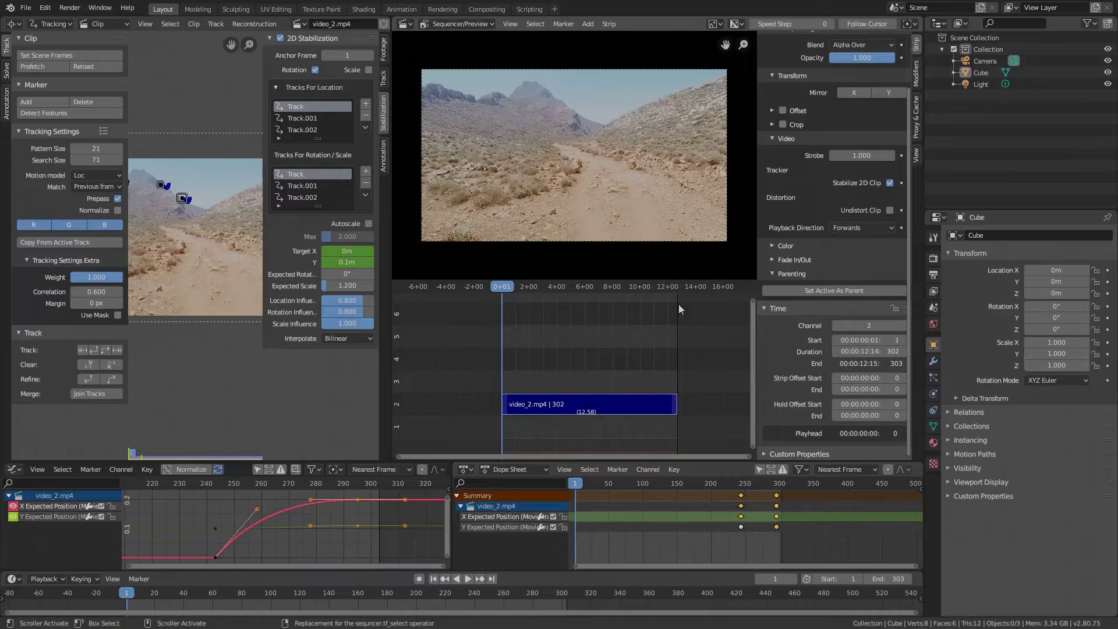
- Check the clip's frame rate in its footage settings and set the scene's output frame rate to 30 fps
{"action": "left_click", "coordinate": [384, 51]}
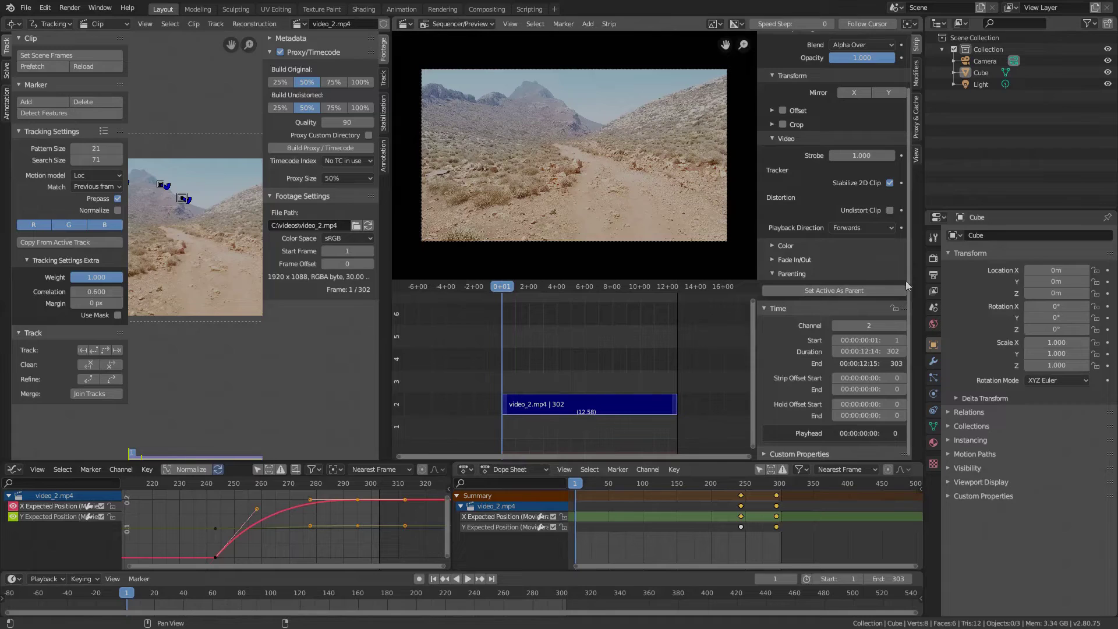
{"action": "left_click", "coordinate": [933, 274]}
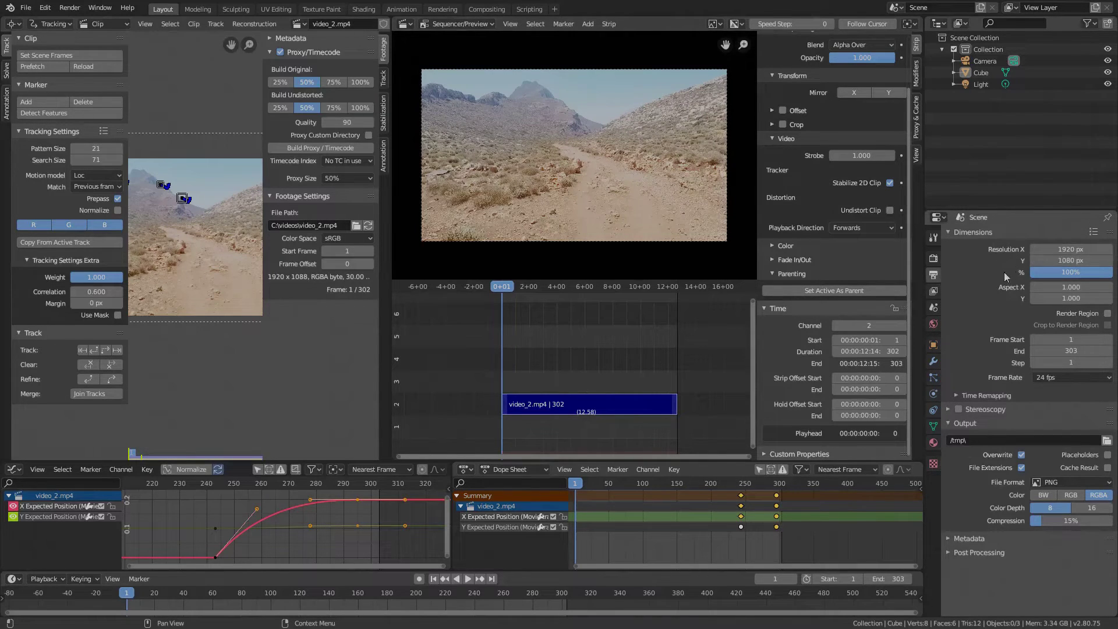
{"action": "left_click", "coordinate": [1100, 383]}
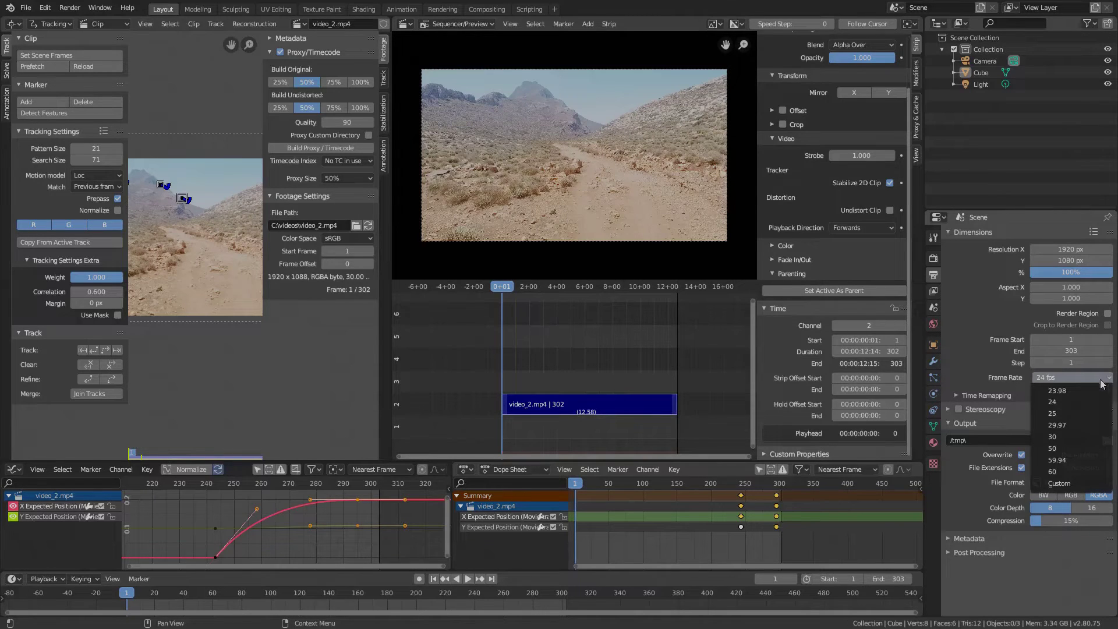
{"action": "left_click", "coordinate": [1053, 437]}
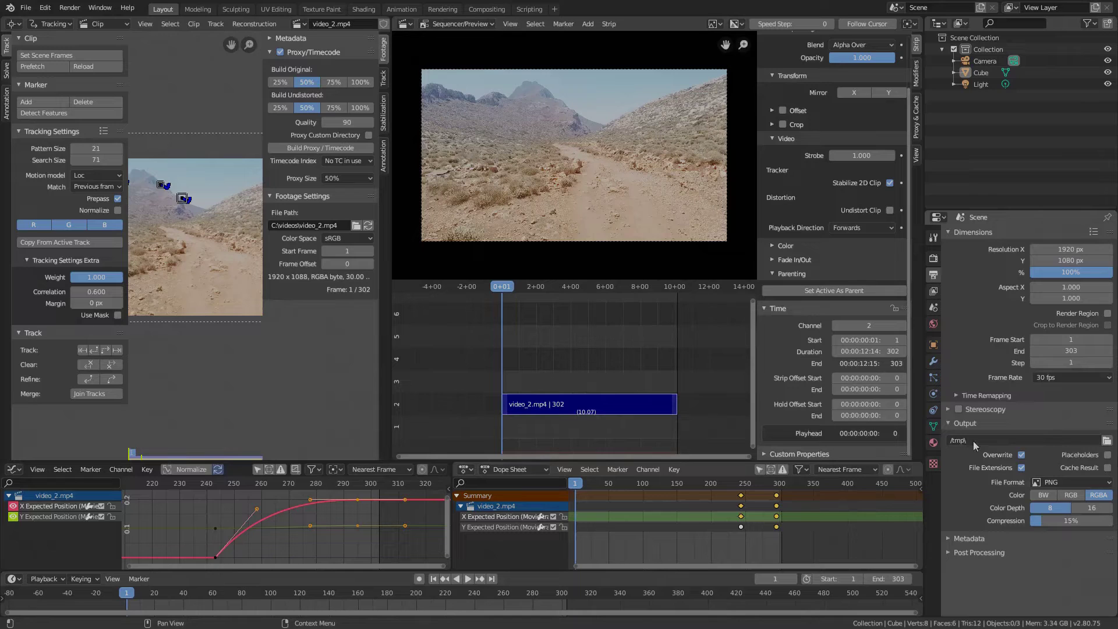
- Set the output file format to FFmpeg video with an MPEG-4 container
{"action": "left_click", "coordinate": [1093, 483]}
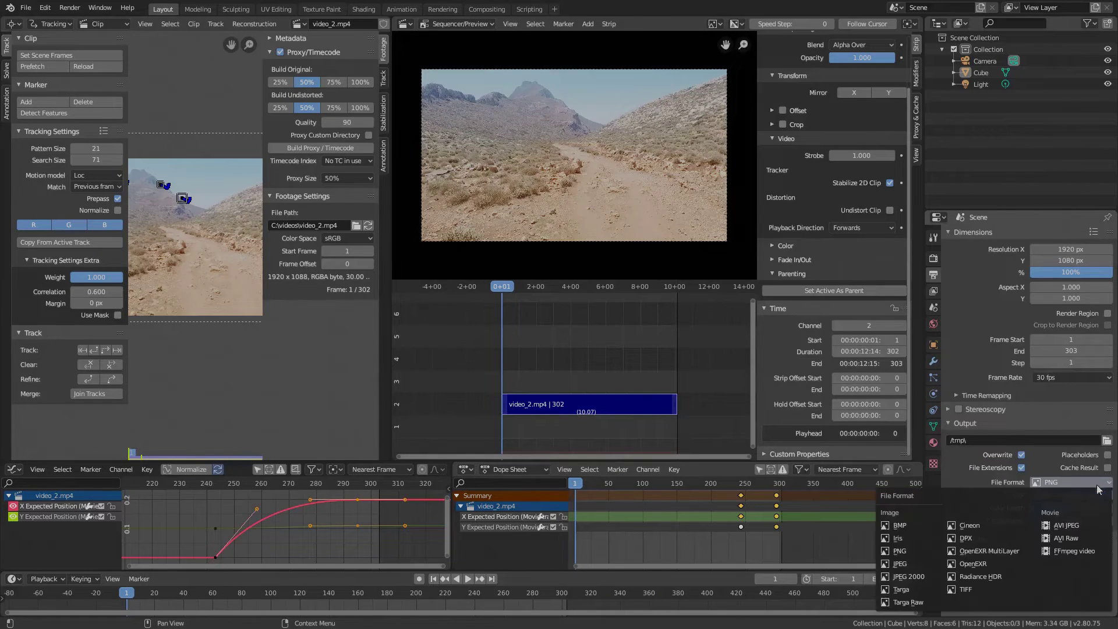
{"action": "left_click", "coordinate": [1068, 551]}
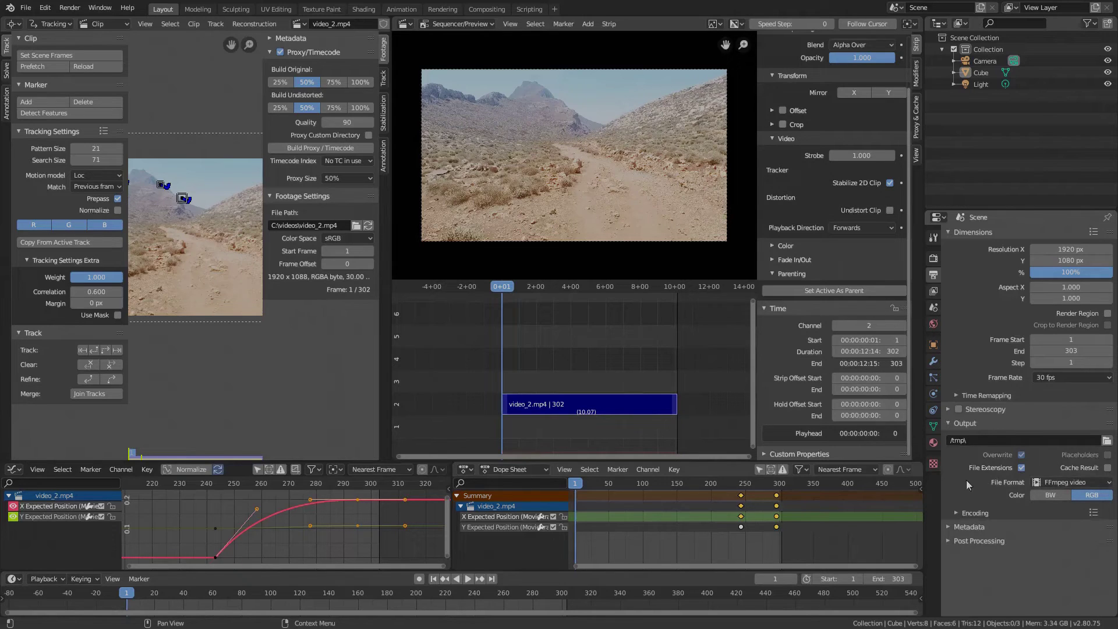
{"action": "left_click", "coordinate": [958, 512]}
{"action": "left_click", "coordinate": [1072, 530]}
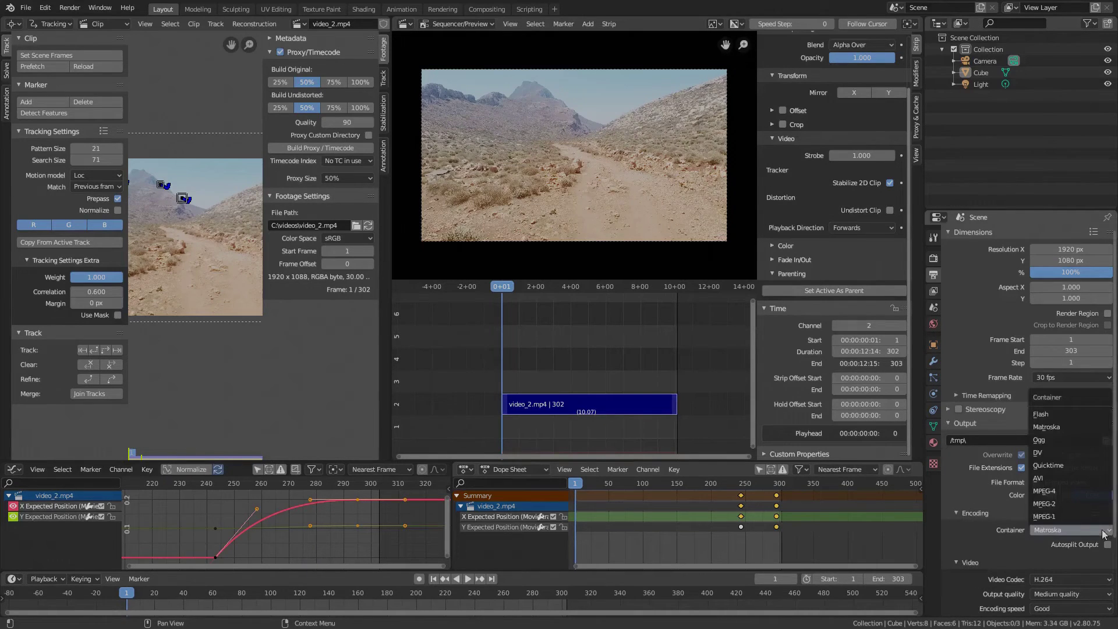
{"action": "left_click", "coordinate": [1073, 492]}
{"action": "scroll", "coordinate": [1050, 574], "scroll_direction": "down", "scroll_amount": 2}
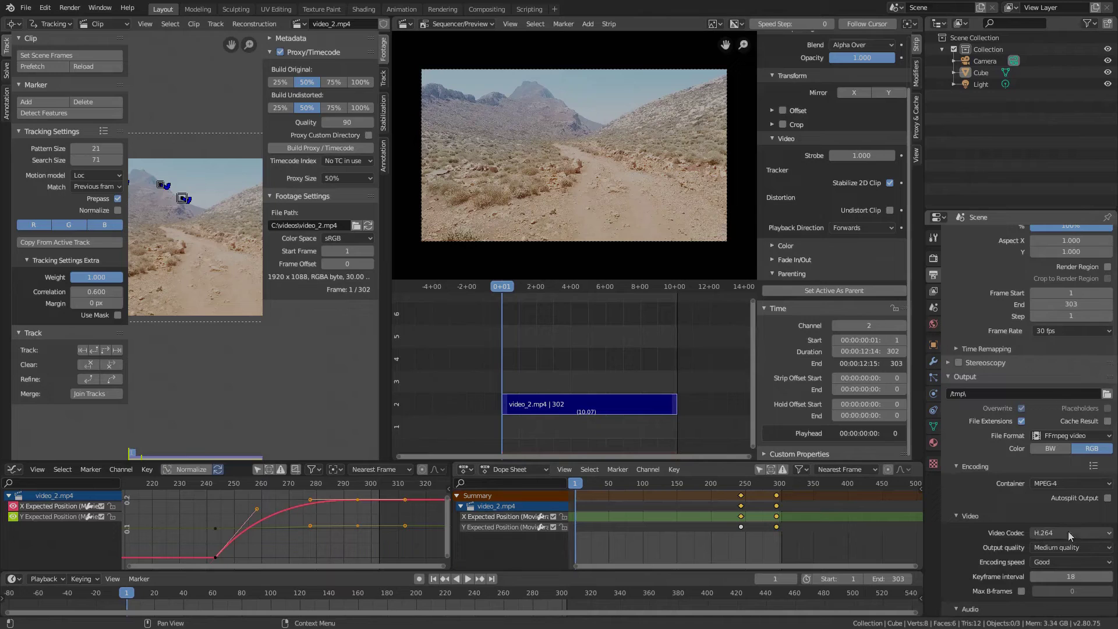
- Set the output audio codec to AAC and render the animation
{"action": "scroll", "coordinate": [1018, 501], "scroll_direction": "down", "scroll_amount": 2}
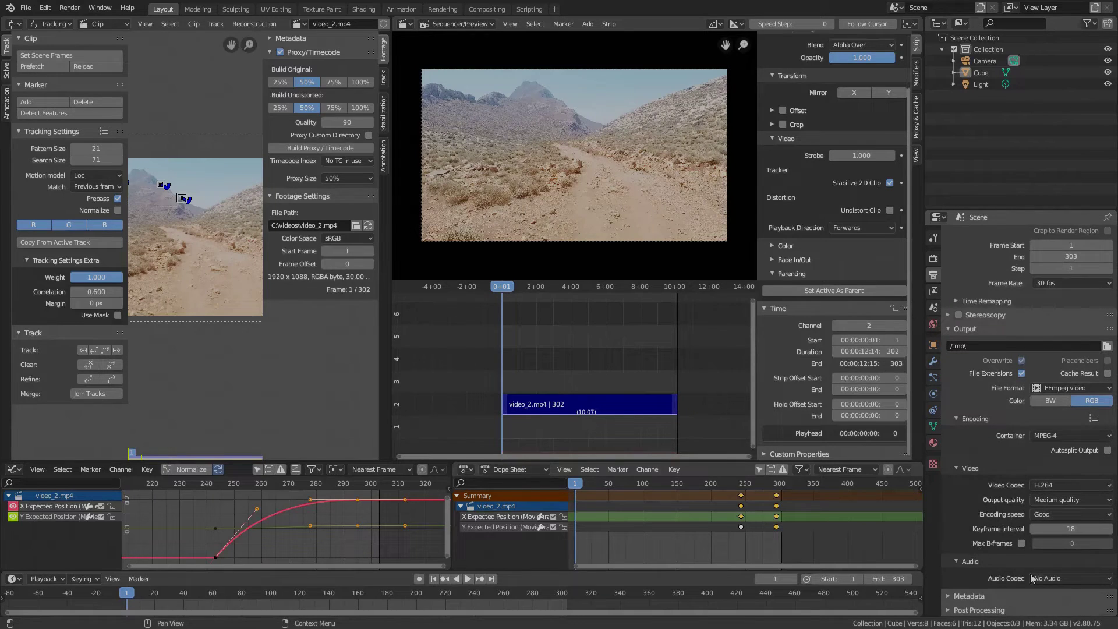
{"action": "left_click", "coordinate": [1098, 579]}
{"action": "left_click", "coordinate": [1048, 554]}
{"action": "scroll", "coordinate": [998, 561], "scroll_direction": "down", "scroll_amount": 1}
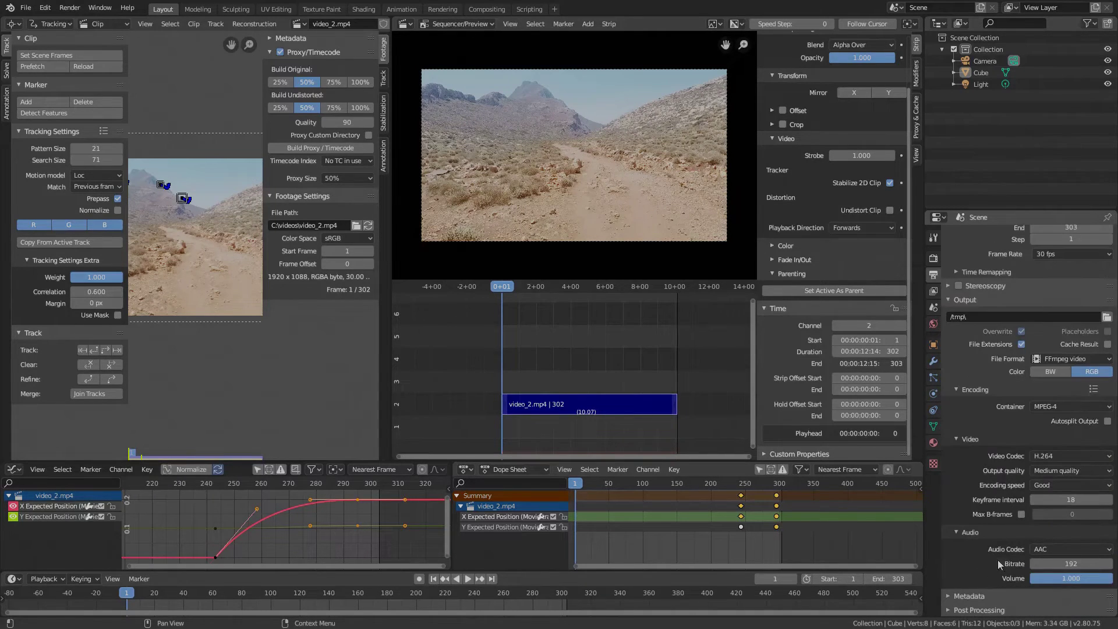
{"action": "left_click", "coordinate": [69, 7]}
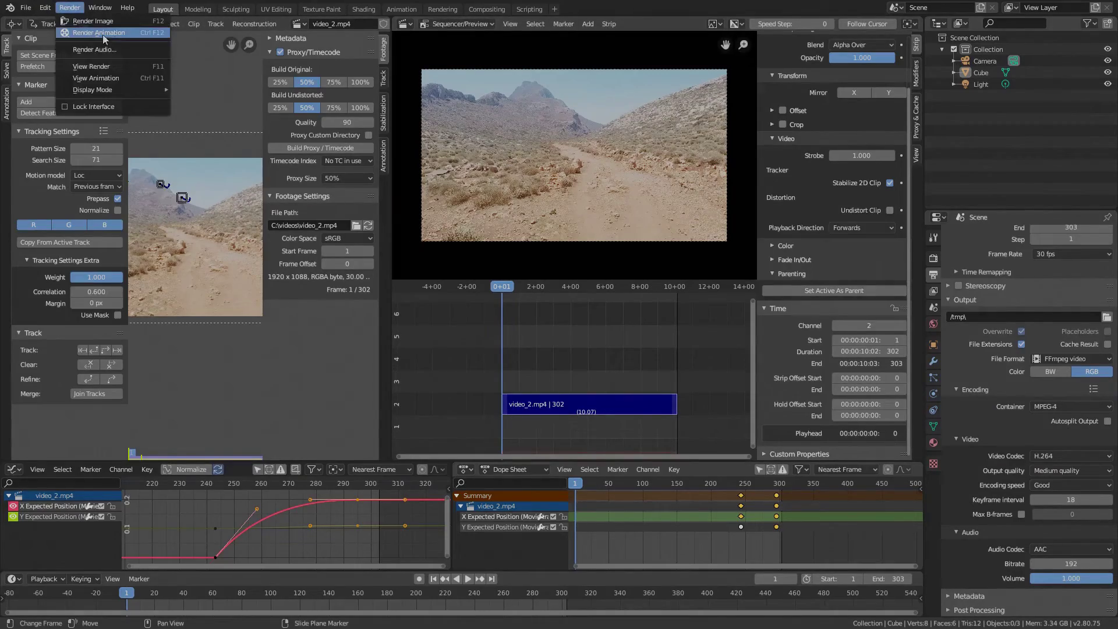
{"action": "left_click", "coordinate": [99, 33]}
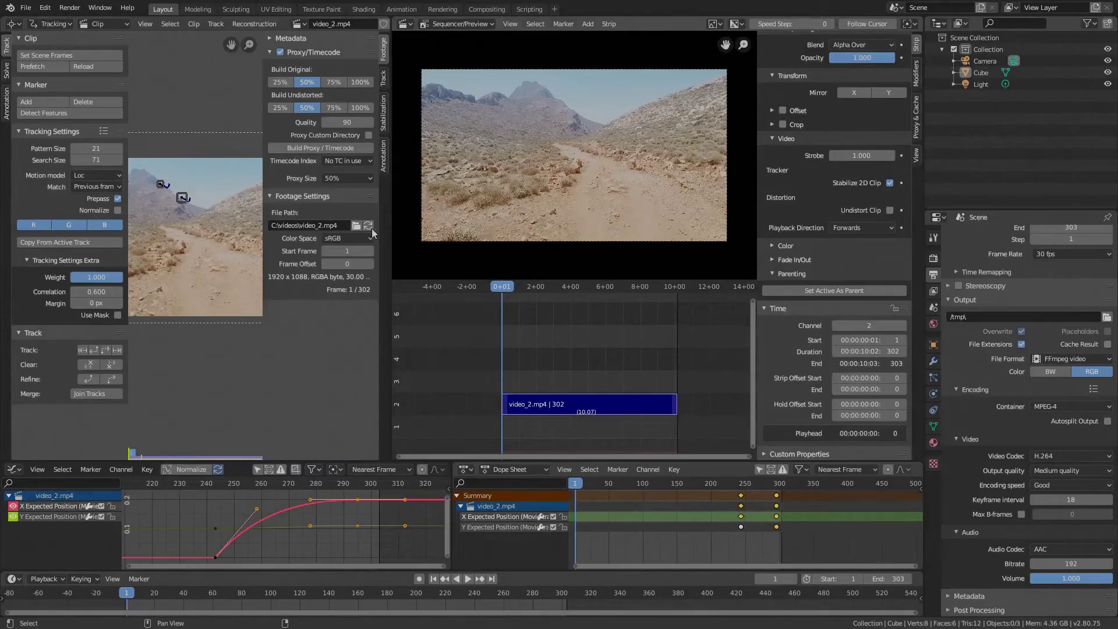
- Turn the clip editor into a Python Console and enable its bash mode
{"action": "left_click", "coordinate": [13, 24]}
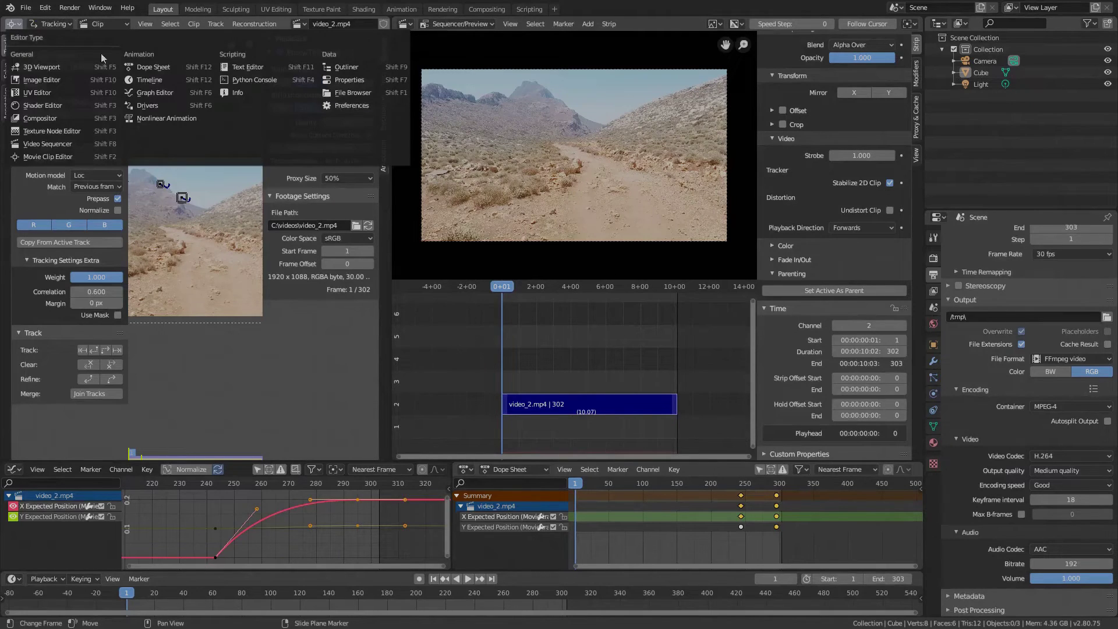
{"action": "left_click", "coordinate": [235, 80]}
{"action": "key", "text": "F3"}
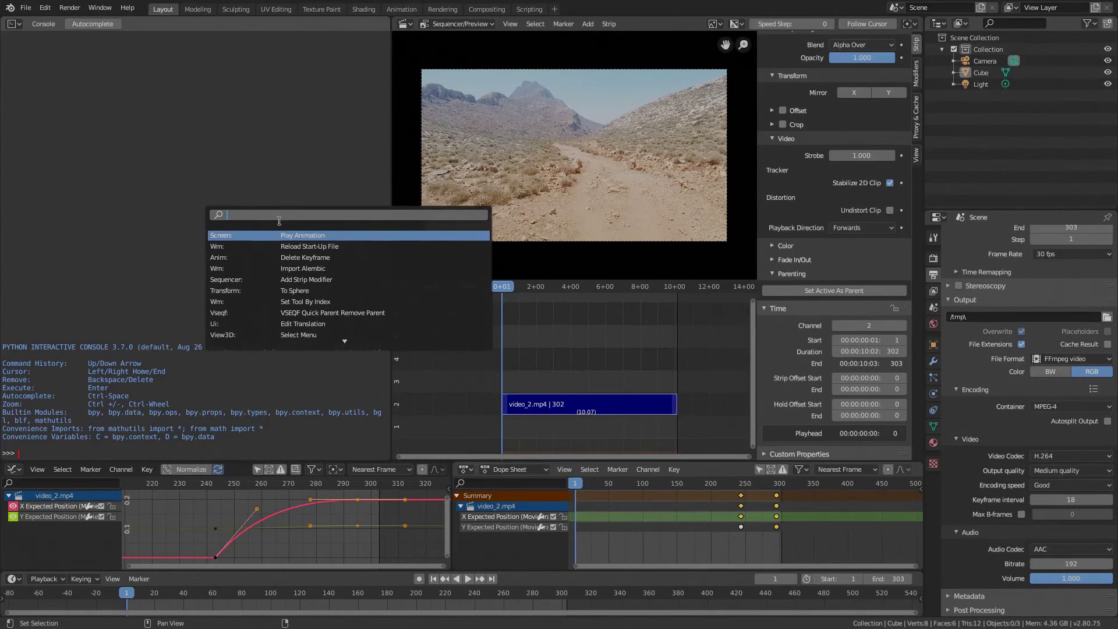
{"action": "key", "text": "Return"}
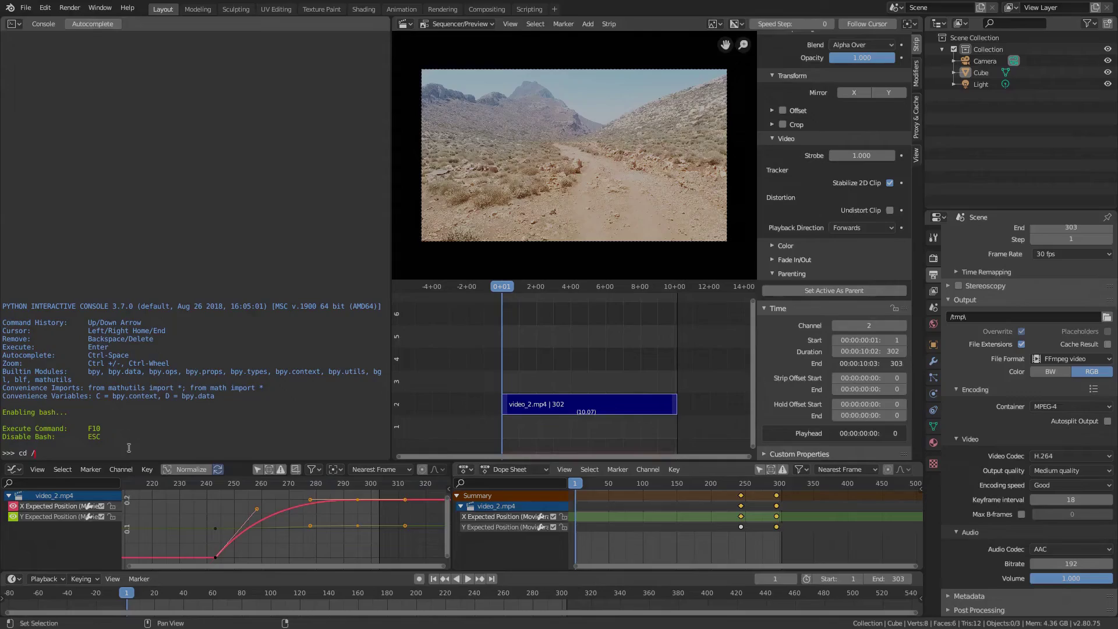
- Change the console's working directory to /tmp and list its files with ls
{"action": "type", "text": "cd /tmp/"}
{"action": "key", "text": "BackSpace"}
{"action": "key", "text": "F10"}
{"action": "type", "text": "ls"}
{"action": "key", "text": "F10"}
- Play the rendered 0001-0303.mp4 with ffplay using the -fs, -noborder and -nostats options
{"action": "type", "text": "ffplay -fs -noborder -nostats 0001-0303.mp"}
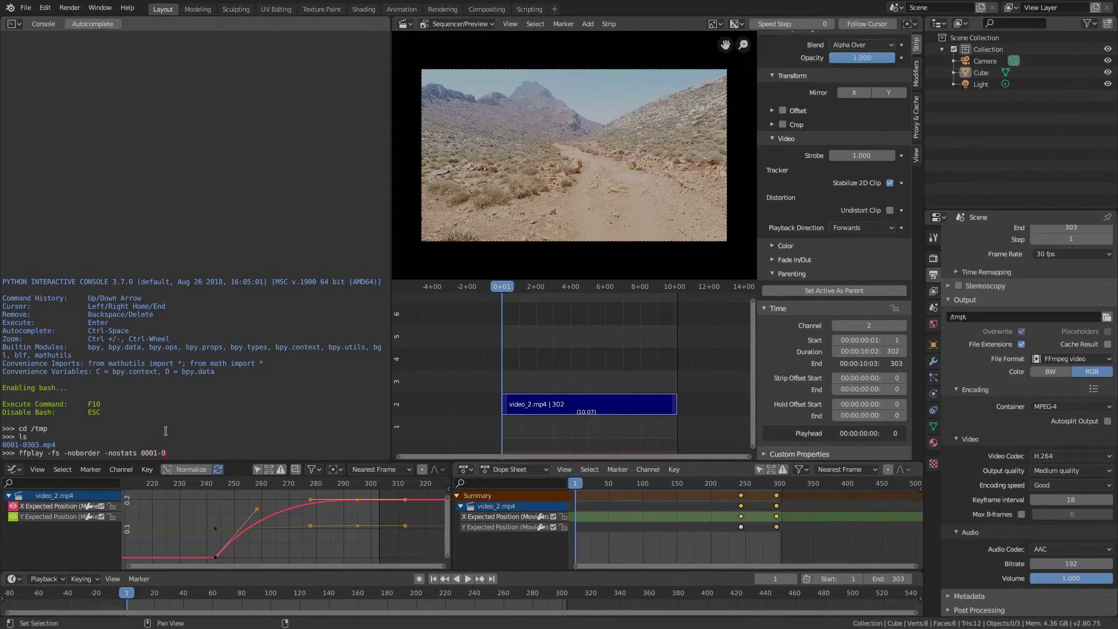